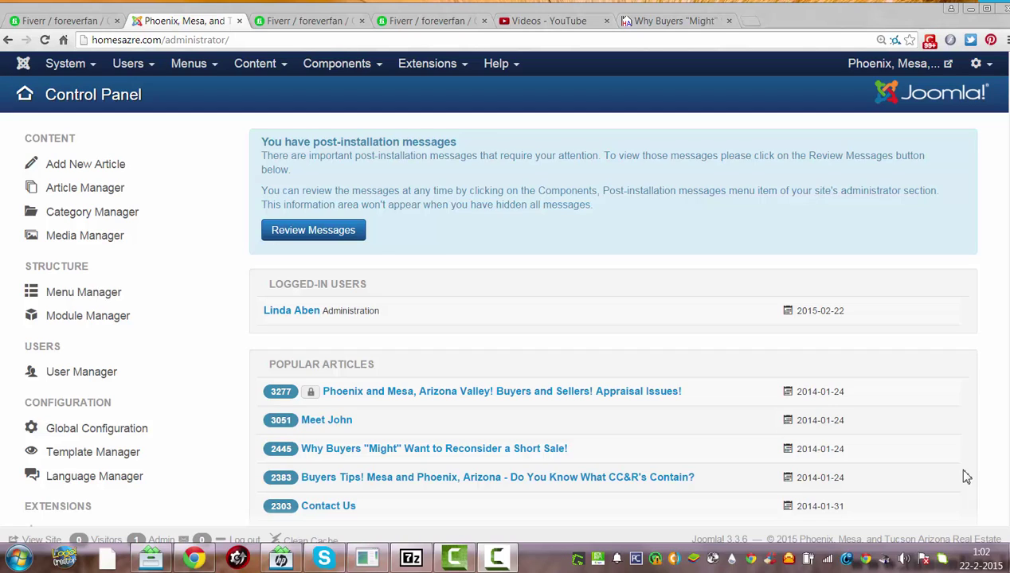
left_click(282, 66)
mouse_move(285, 92)
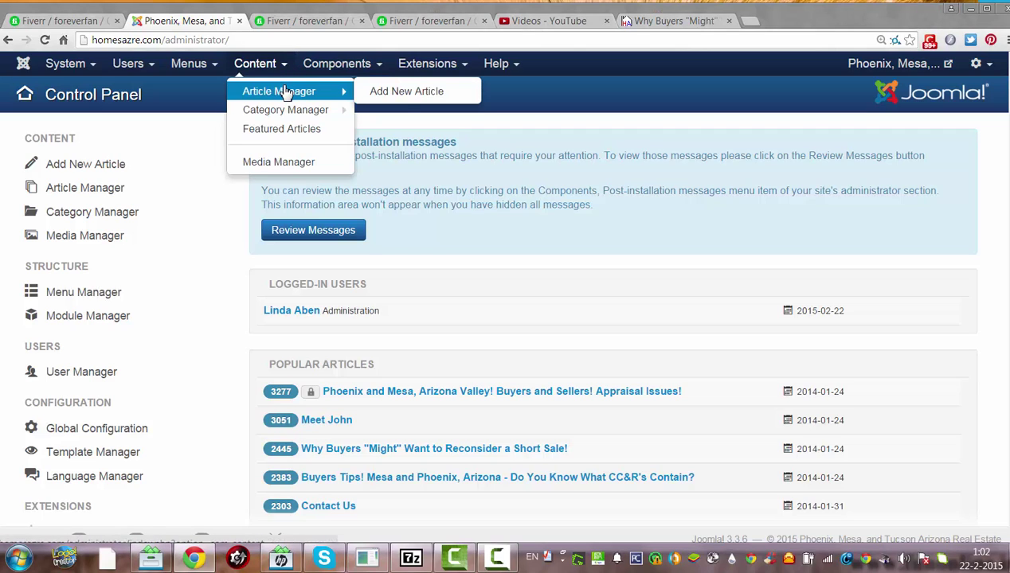
left_click(410, 93)
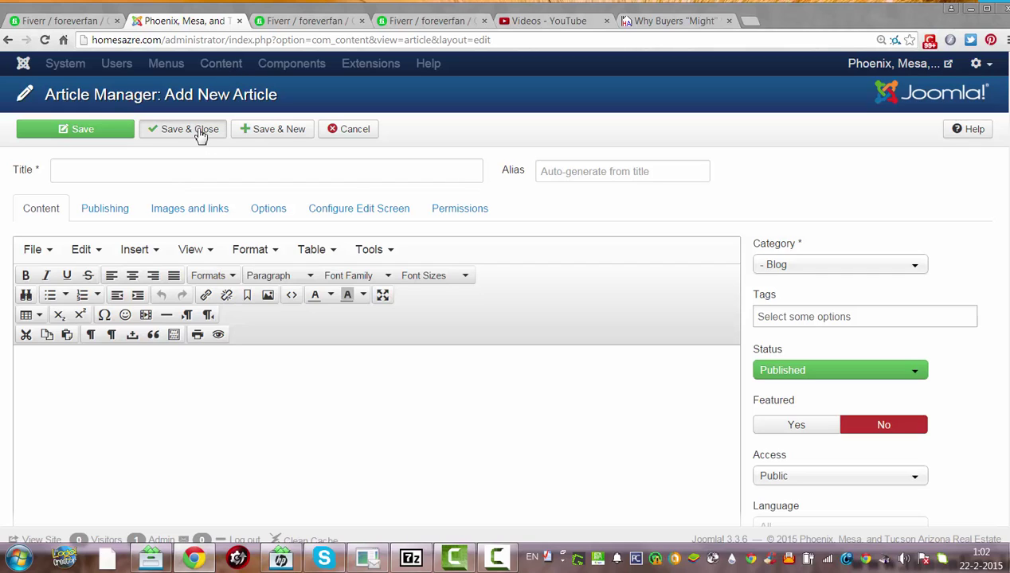
left_click(346, 129)
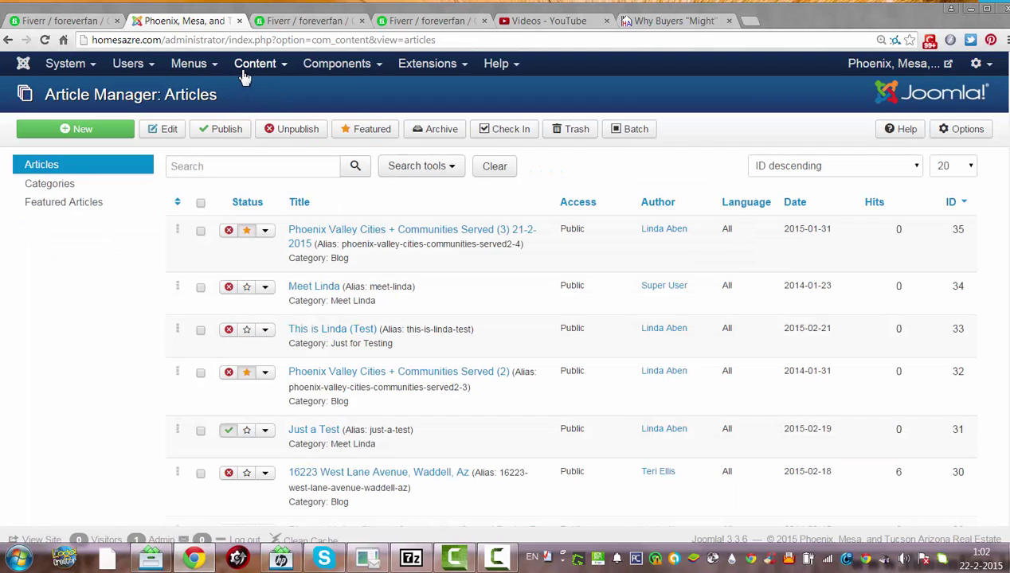
Step: Create a new article whose body gives the author's first name in a greeting and continues "and im now showing you how to add text"
left_click(253, 64)
mouse_move(263, 96)
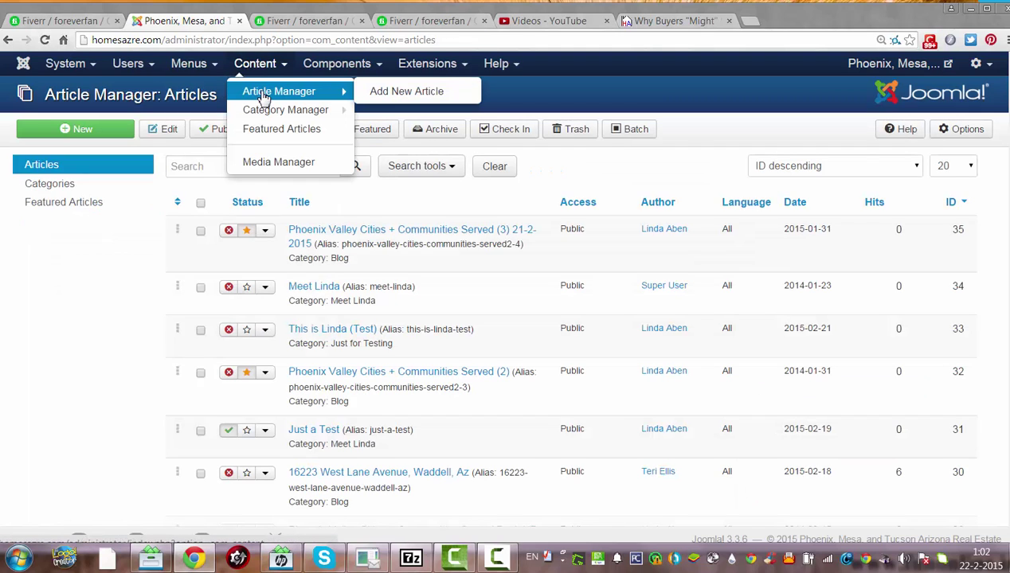
left_click(392, 91)
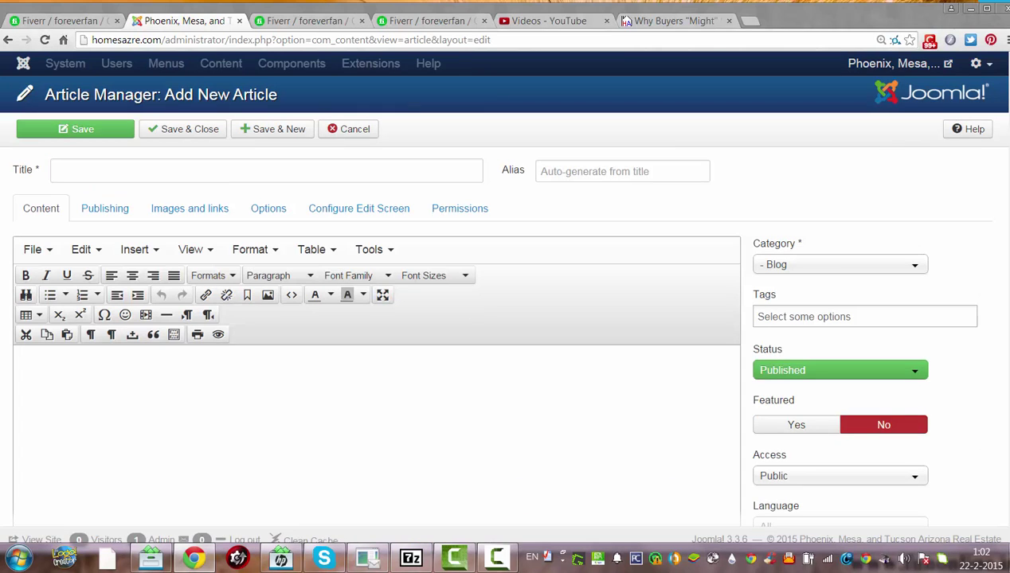
scroll(446, 324, "down", 3)
scroll(446, 324, "up", 1)
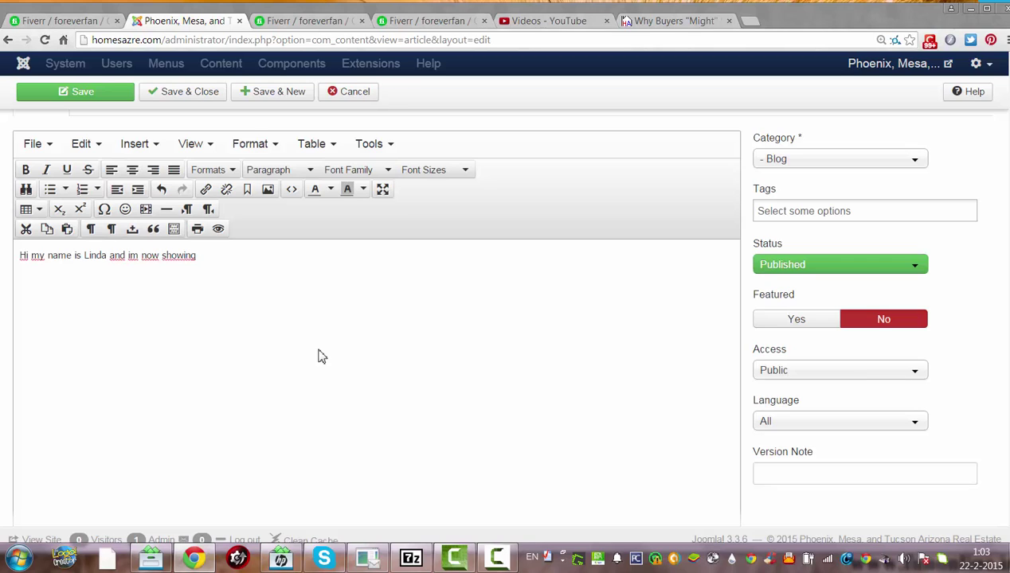
type("how to add text")
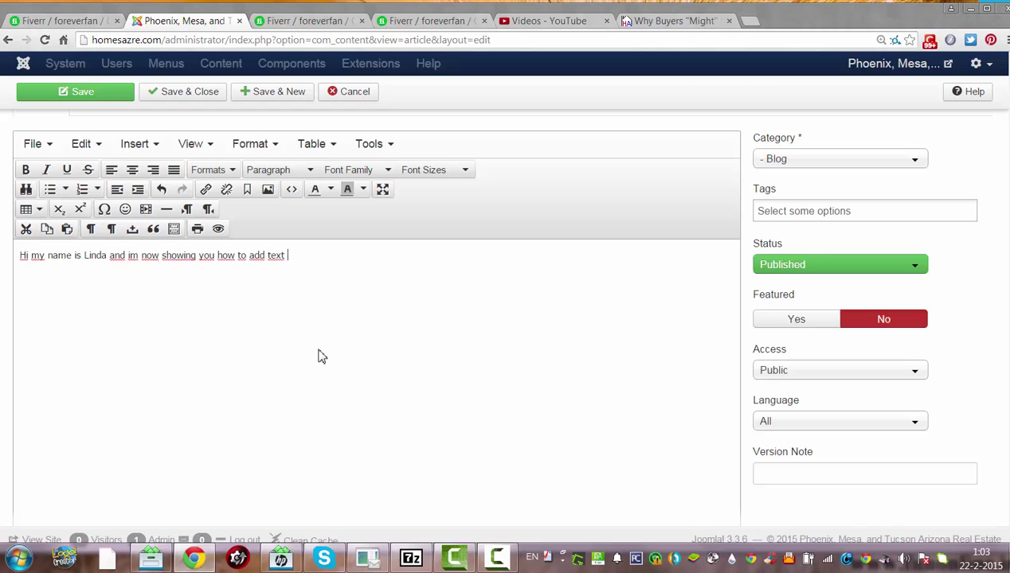
Step: Title the new article "Just for fun"
scroll(995, 199, "up", 2)
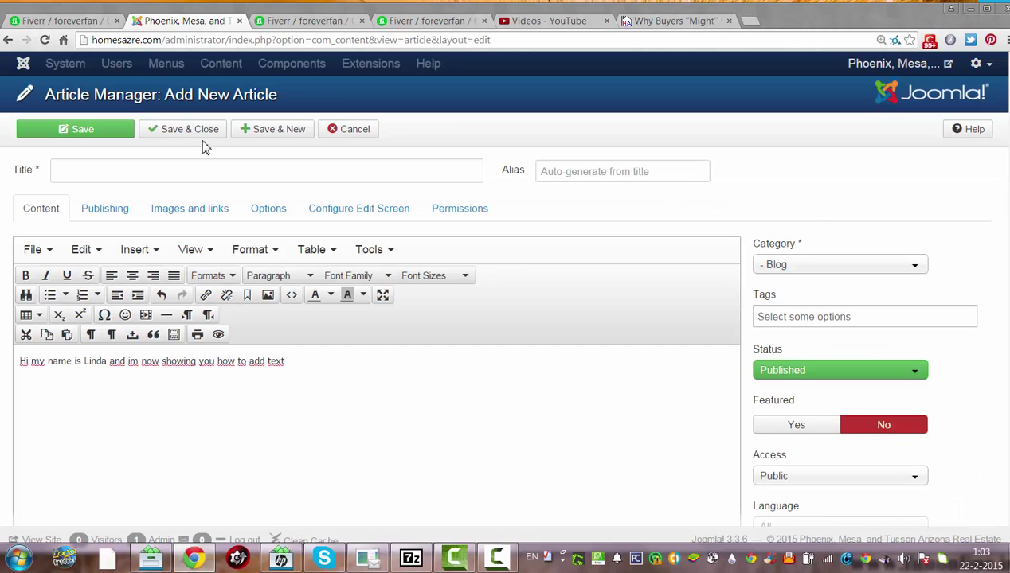
left_click(169, 169)
type("Just f")
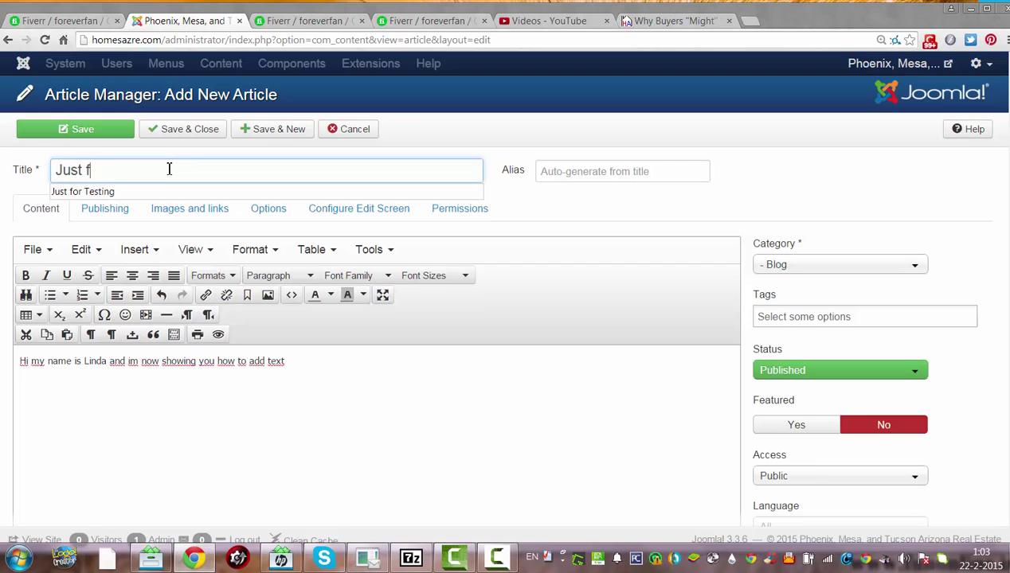
type("or fun")
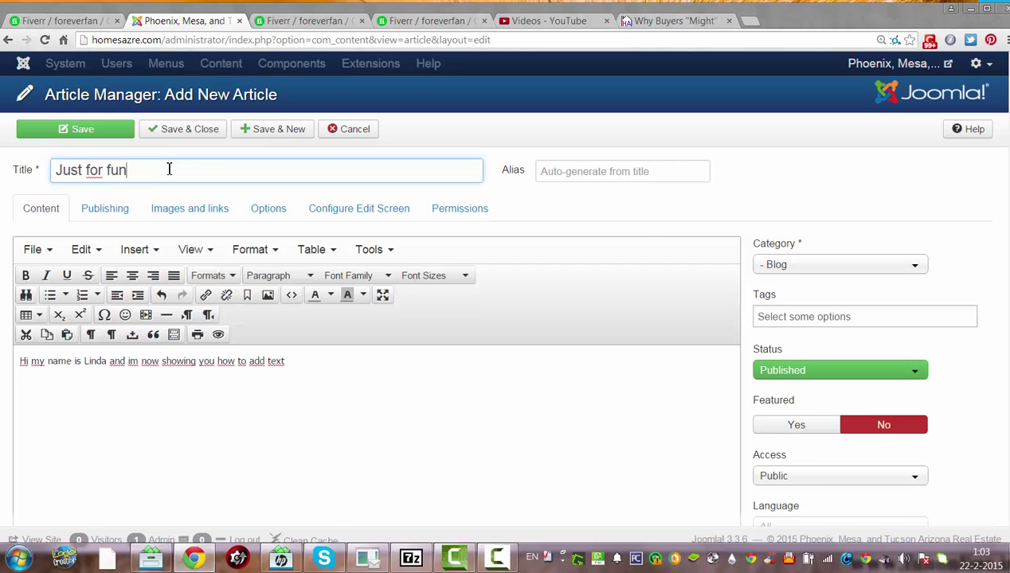
Step: Assign the article to the Just for Testing category and save it
left_click(836, 271)
scroll(908, 371, "down", 5)
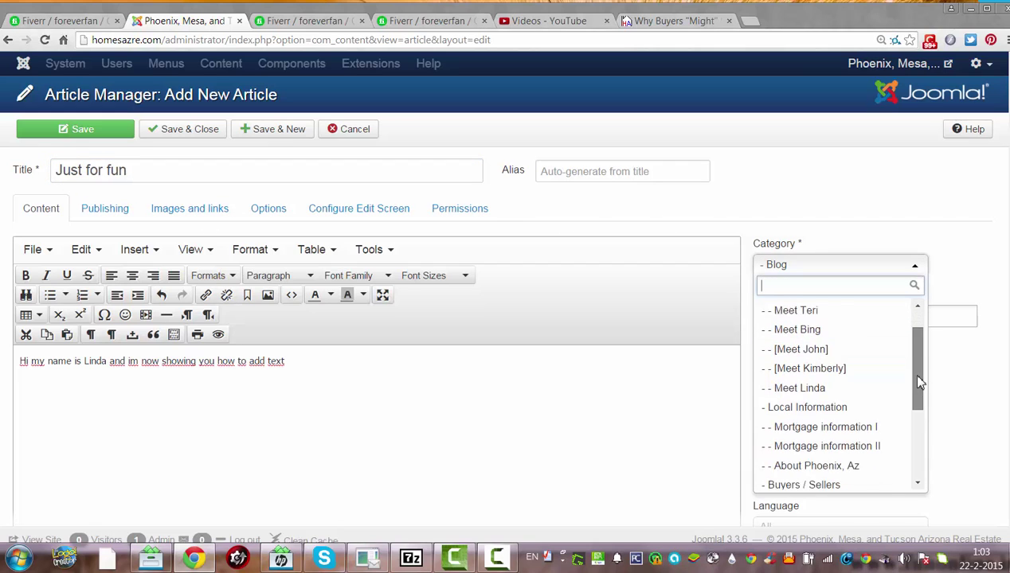
scroll(927, 464, "down", 1)
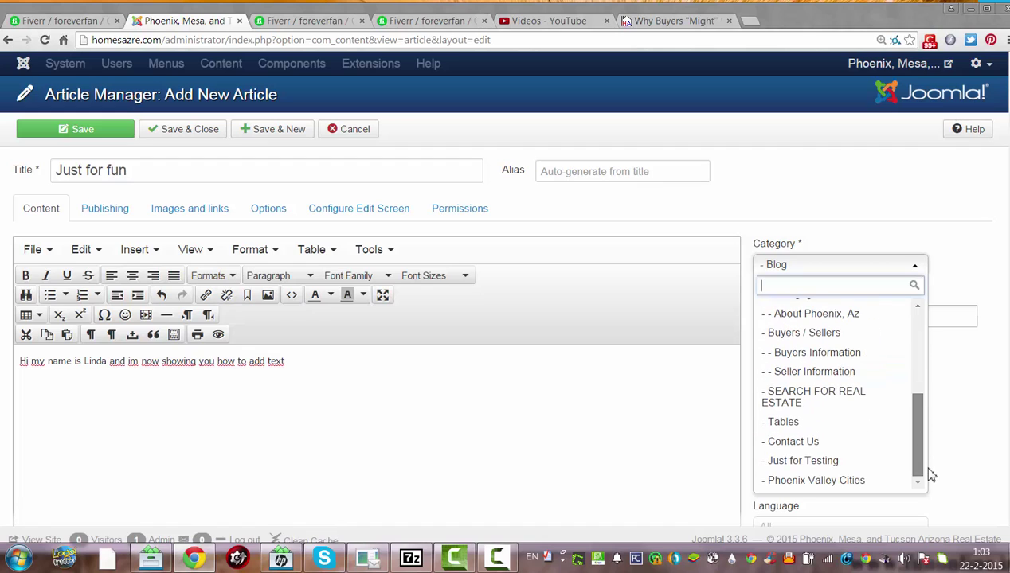
left_click(874, 461)
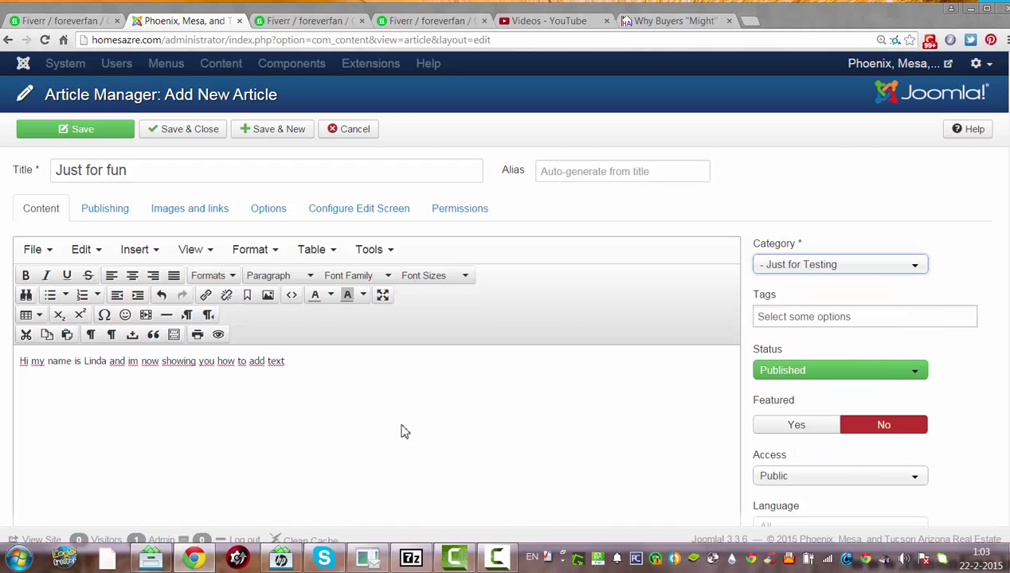
left_click(109, 133)
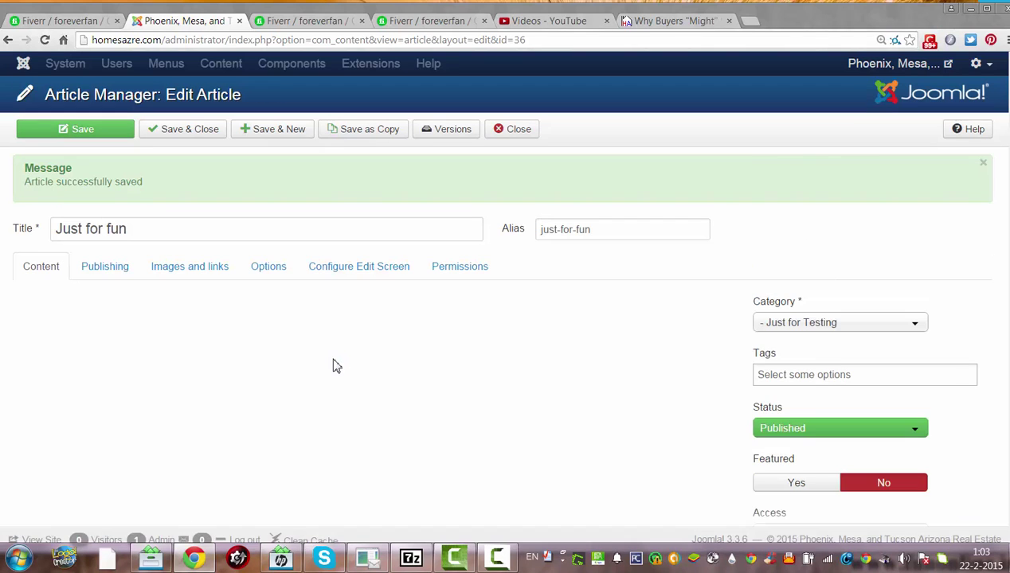
Step: Try bold and italic formatting on the whole body sentence, and remove both
scroll(581, 239, "down", 2)
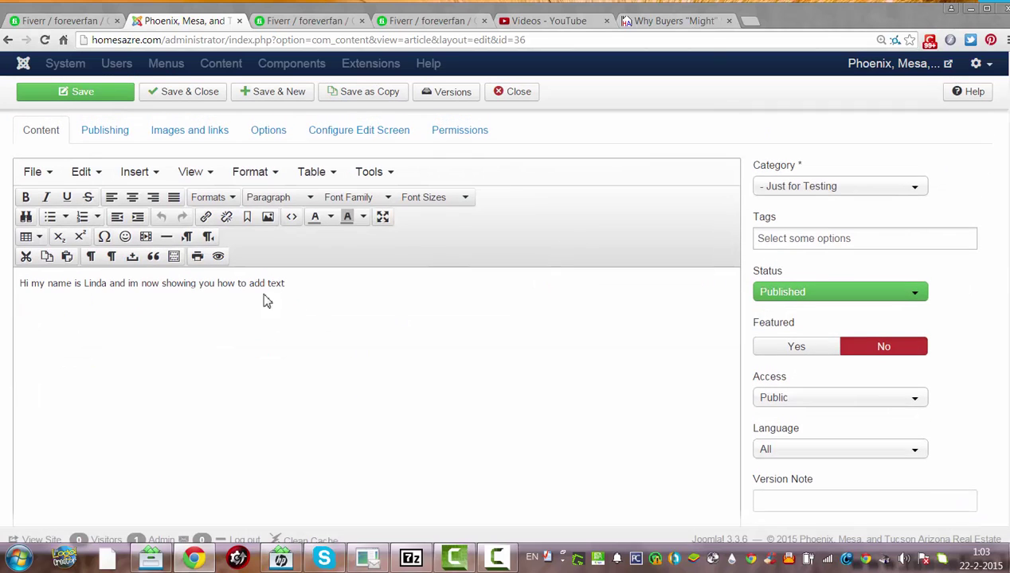
left_click_drag(315, 287, 10, 283)
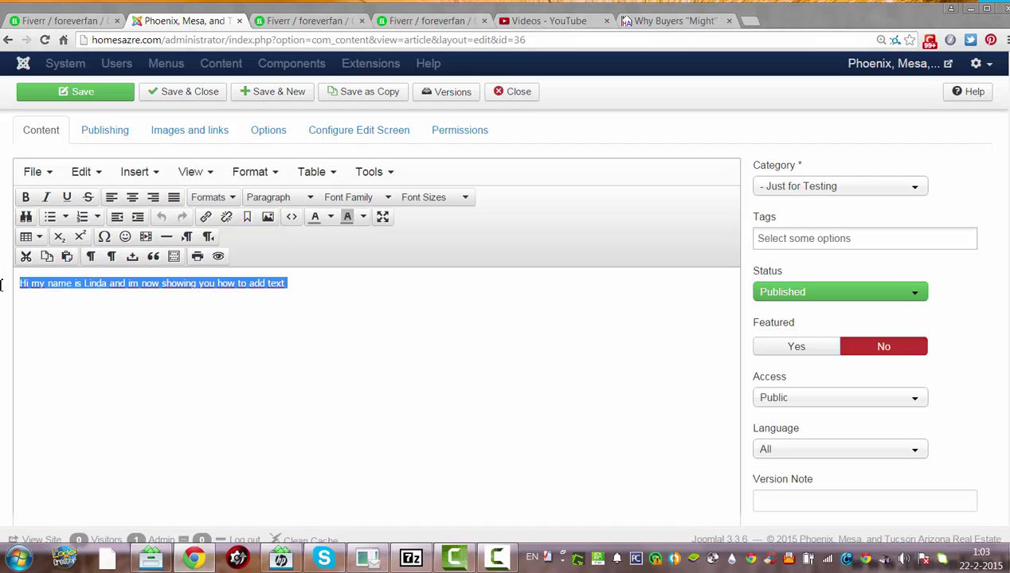
left_click(25, 198)
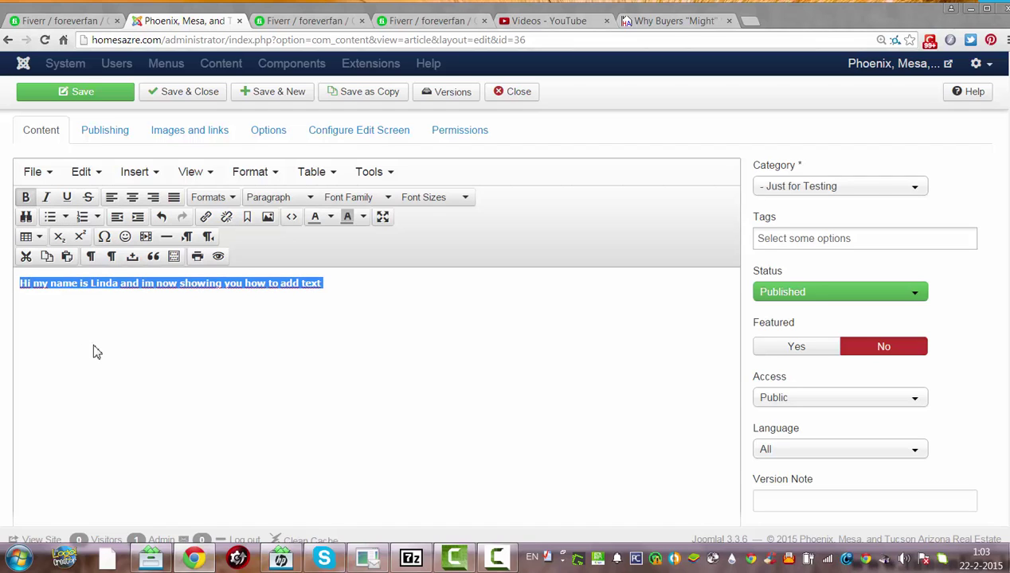
left_click(48, 199)
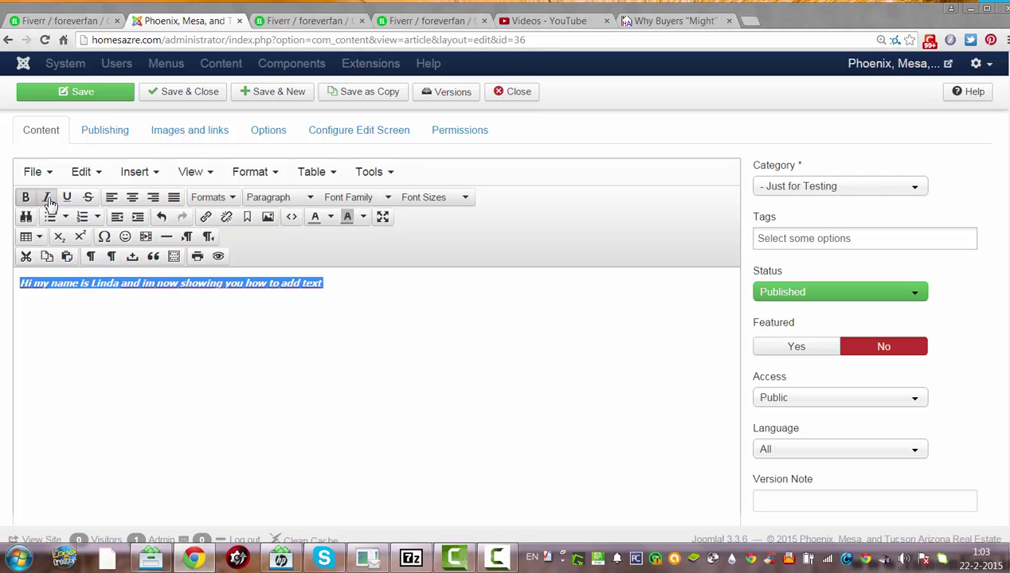
left_click(47, 199)
left_click(26, 198)
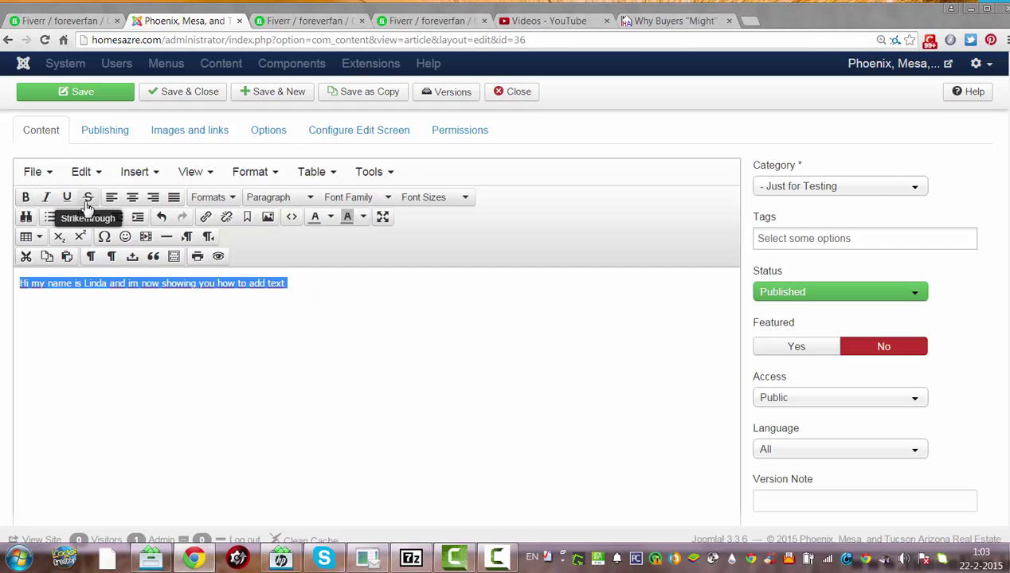
Step: Underline and bold the whole body sentence, and save and close the article
left_click(67, 199)
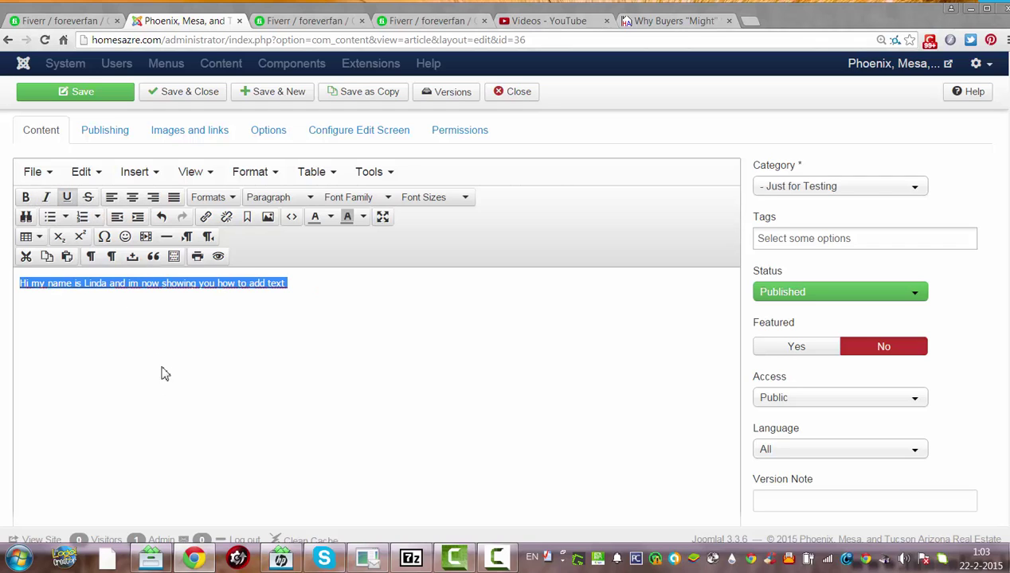
left_click(192, 351)
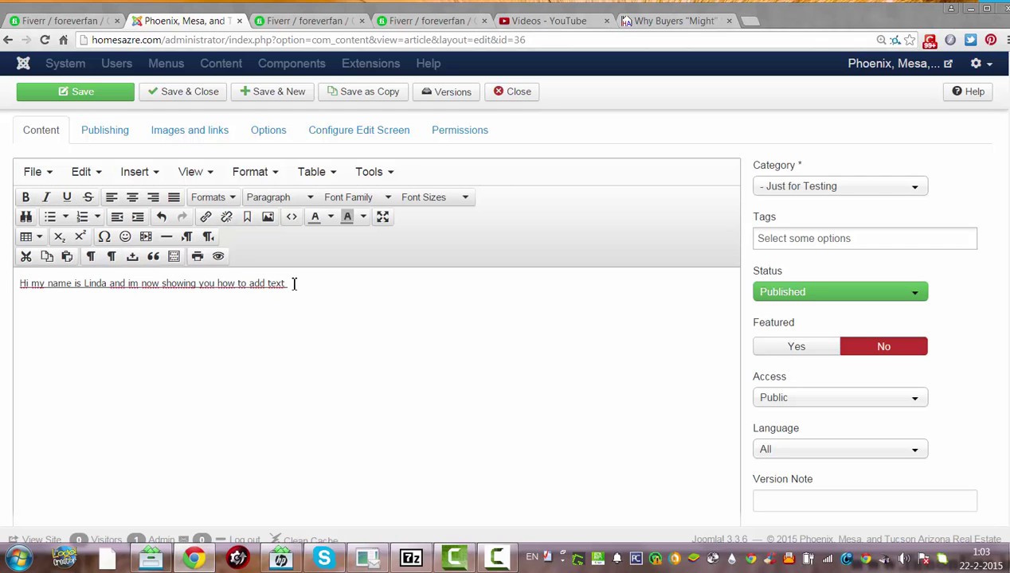
left_click_drag(294, 283, 19, 284)
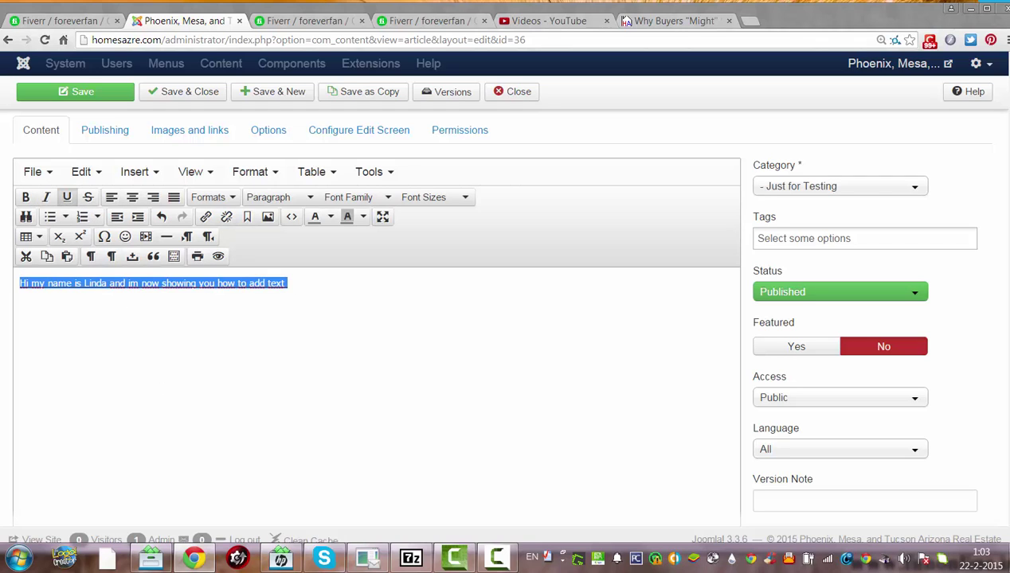
left_click(25, 198)
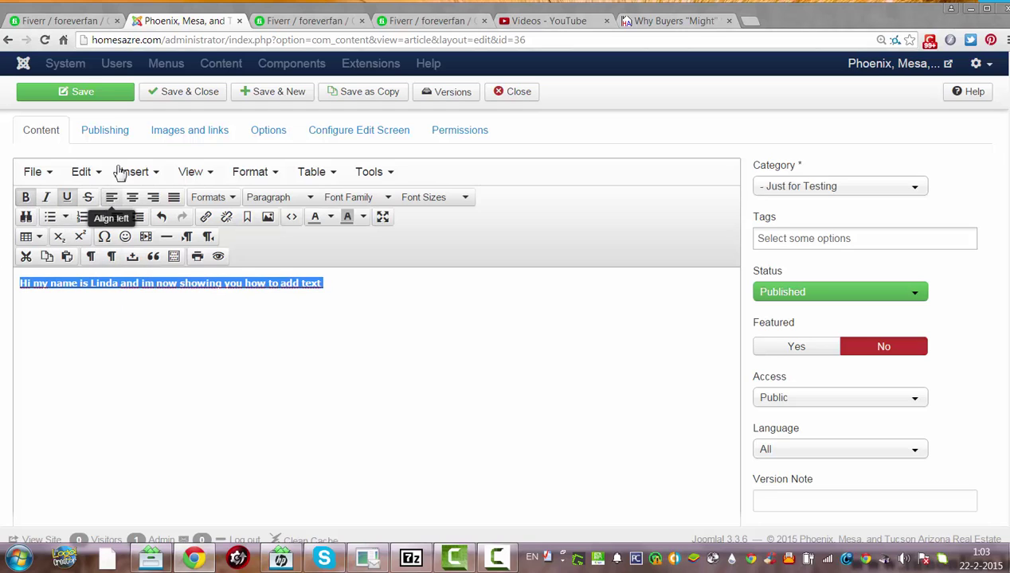
left_click(184, 97)
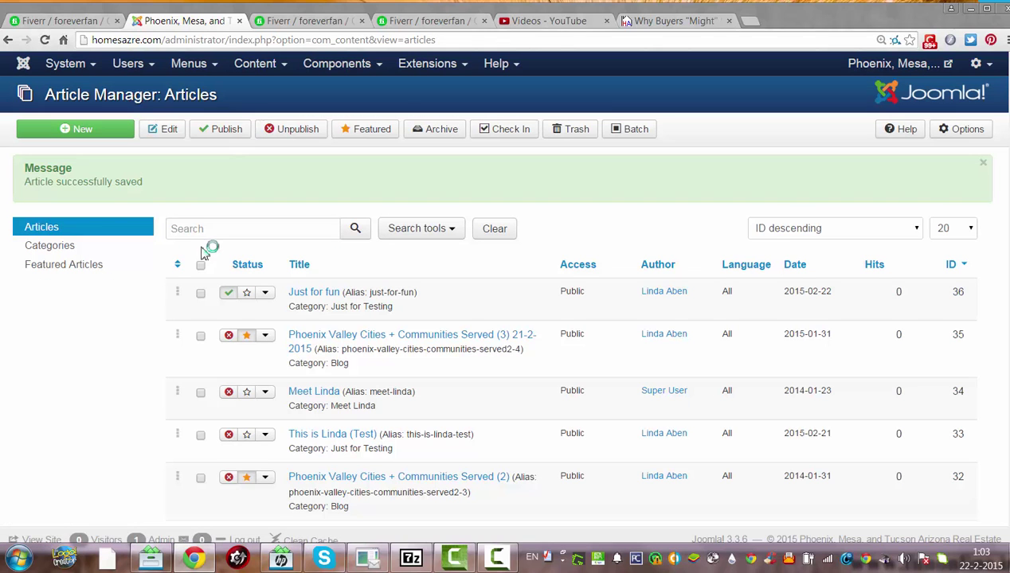
Step: Search the articles for "phoenix" and open the published "Phoenix Valley Cities + Communities Served" article for editing
type("ph")
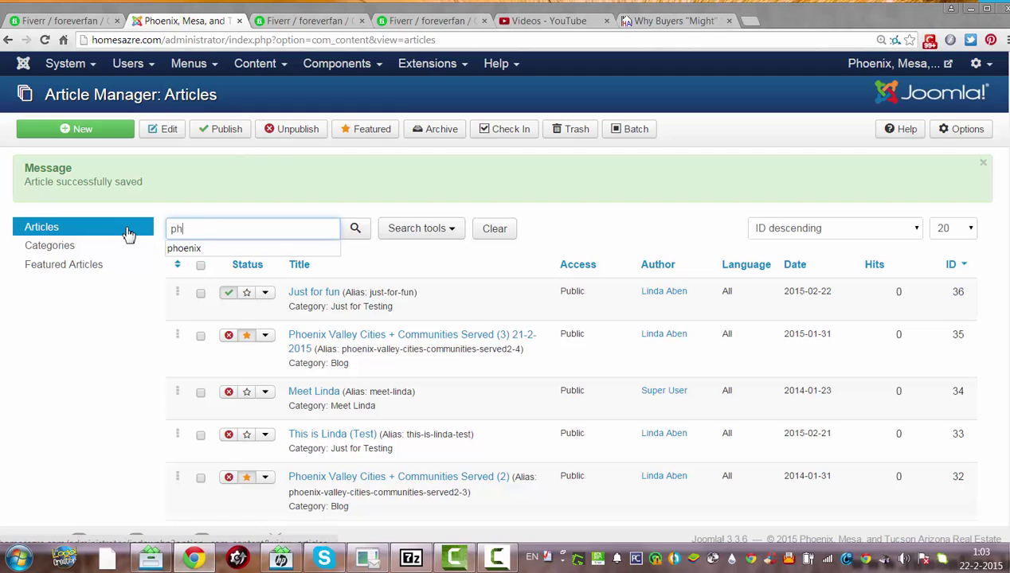
type("oenix")
key("Return")
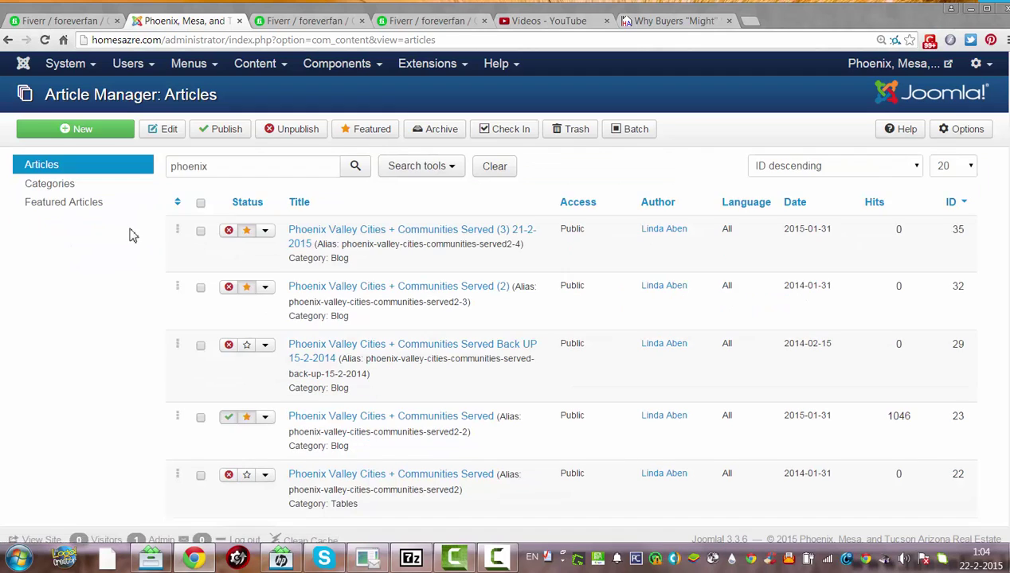
left_click(386, 417)
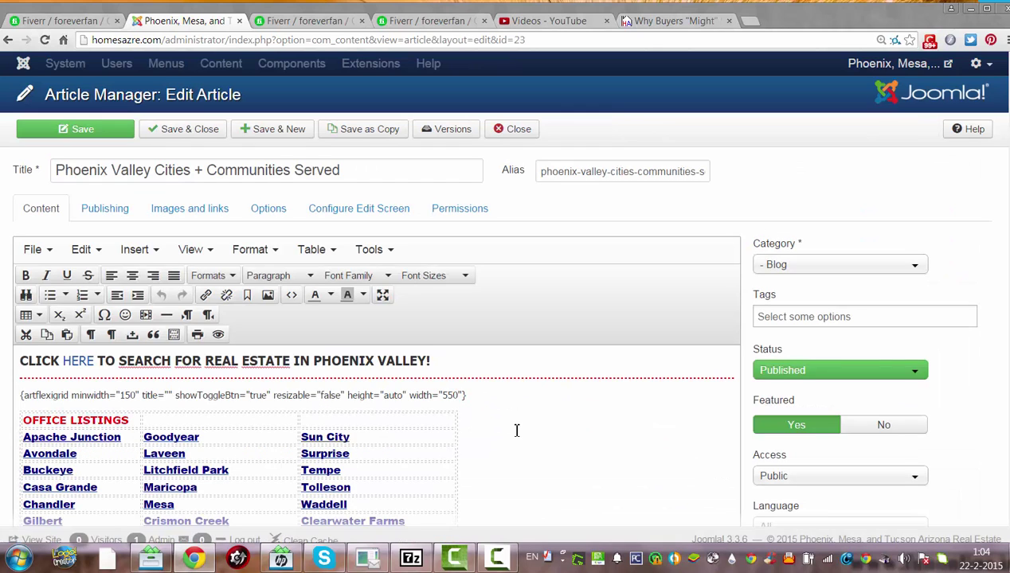
Step: Copy the entire body content of the Phoenix Valley article, and save and close it
key("ctrl+a")
key("ctrl+c")
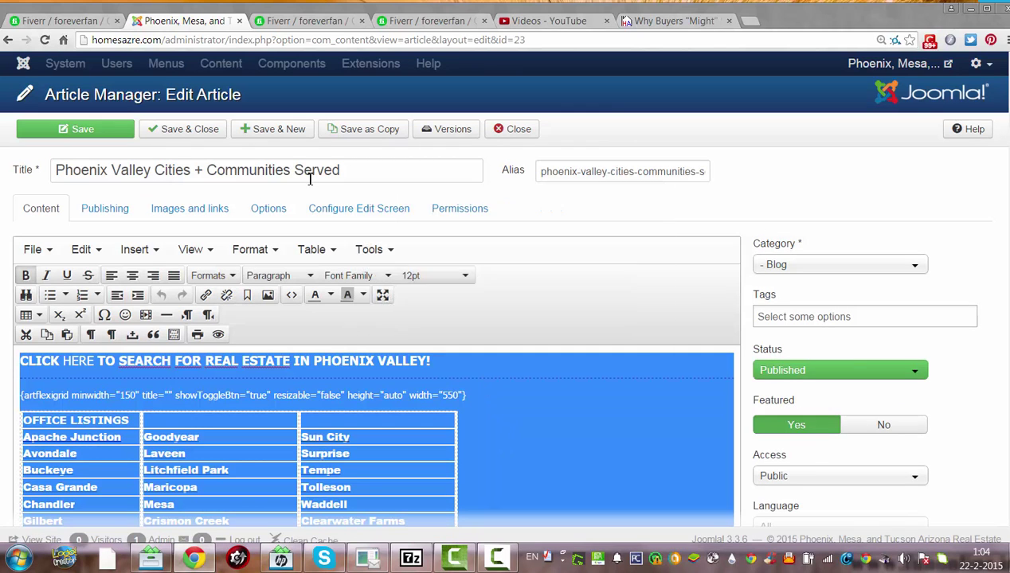
left_click(201, 136)
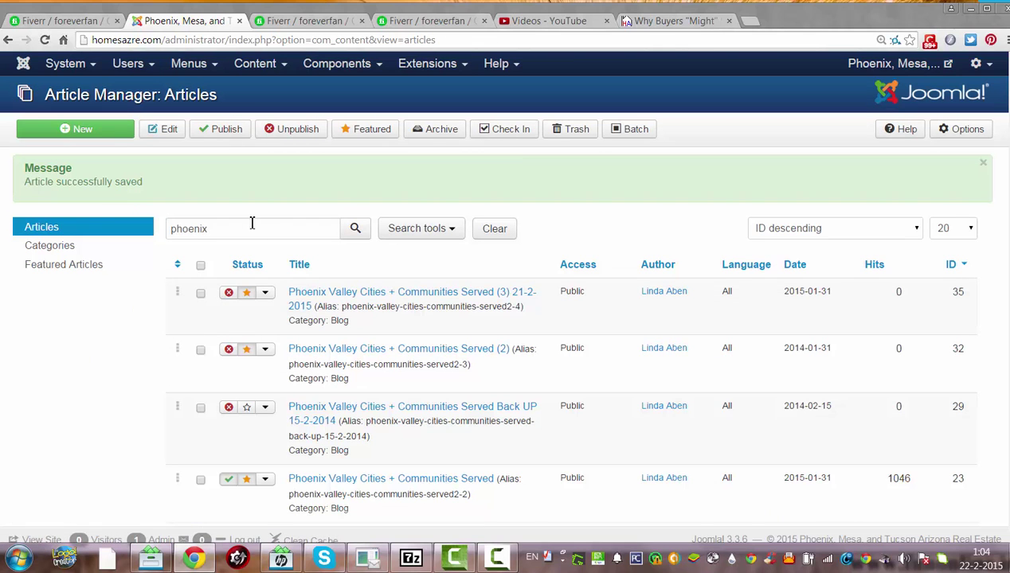
Step: Search the articles for "test" instead and open "Just a Test" for editing
left_click(247, 233)
key("ctrl+a")
key("BackSpace")
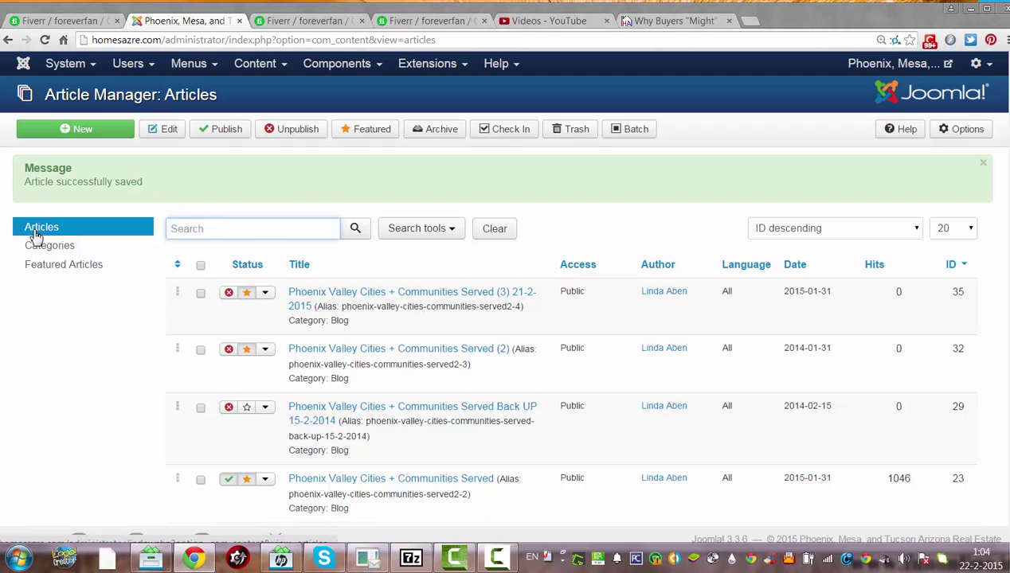
type("test")
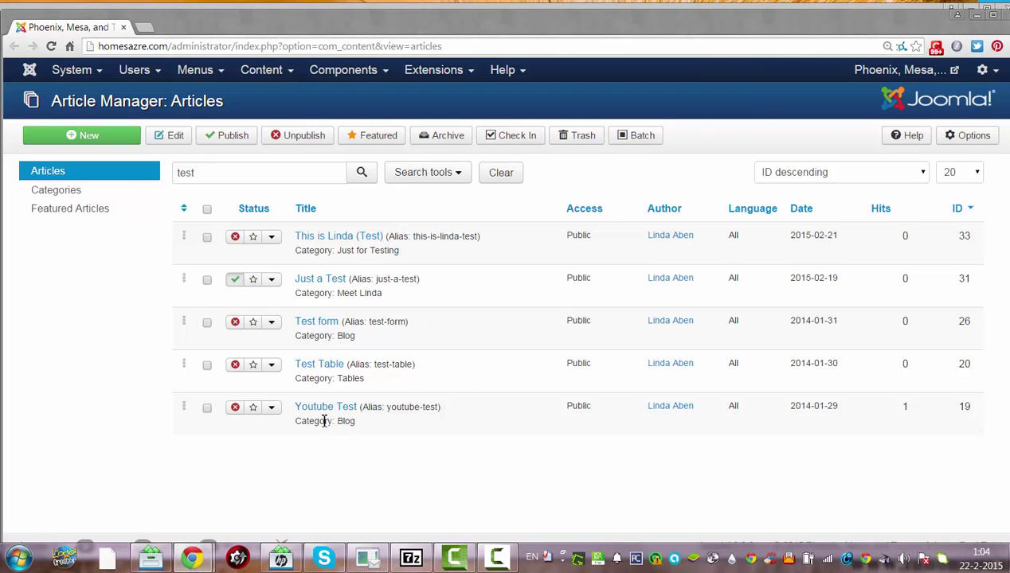
left_click(331, 281)
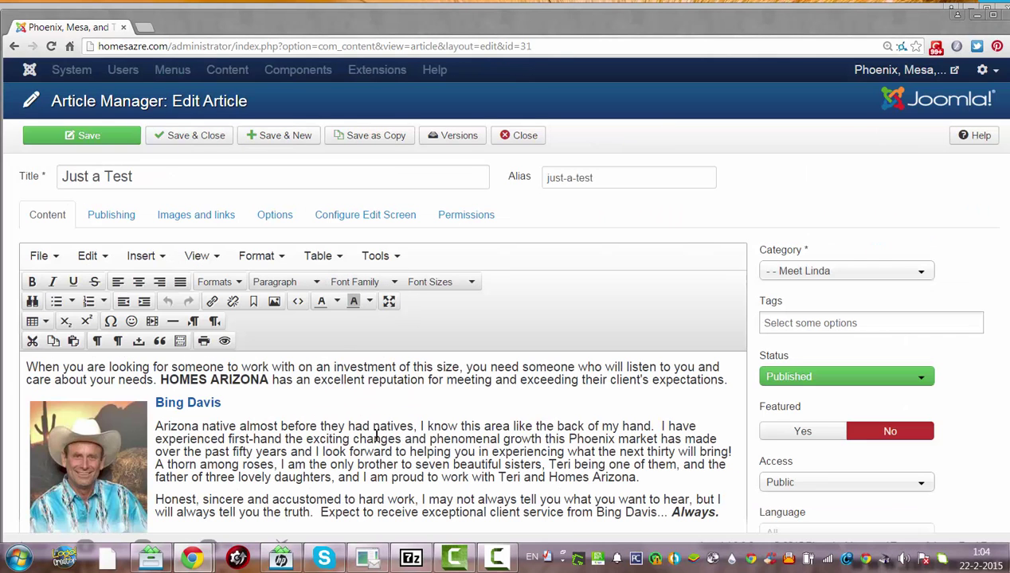
Step: Replace the entire body content of the "Just a Test" article with the copied Phoenix Valley content
left_click(471, 494)
key("BackSpace")
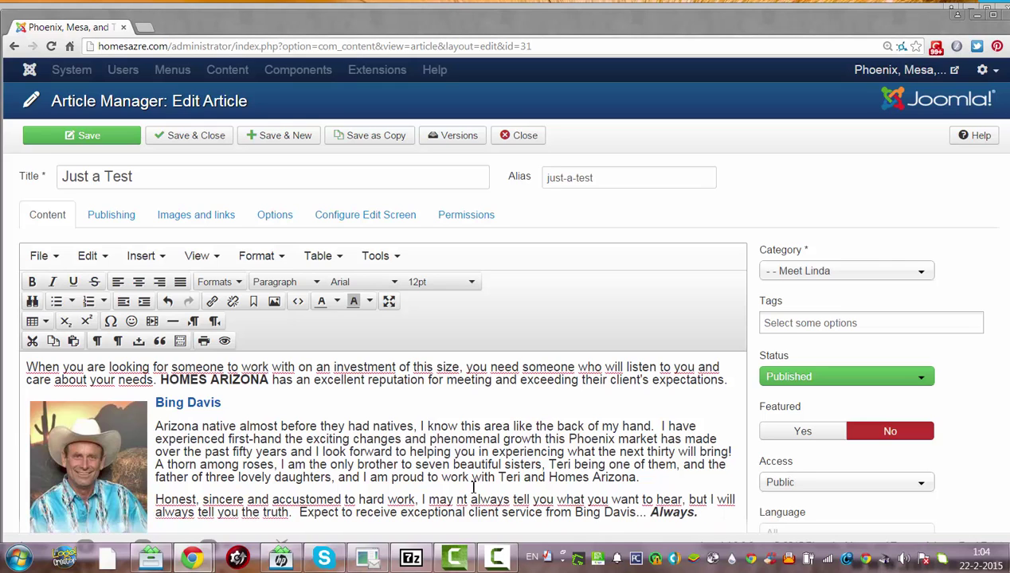
key("ctrl+a")
key("Delete")
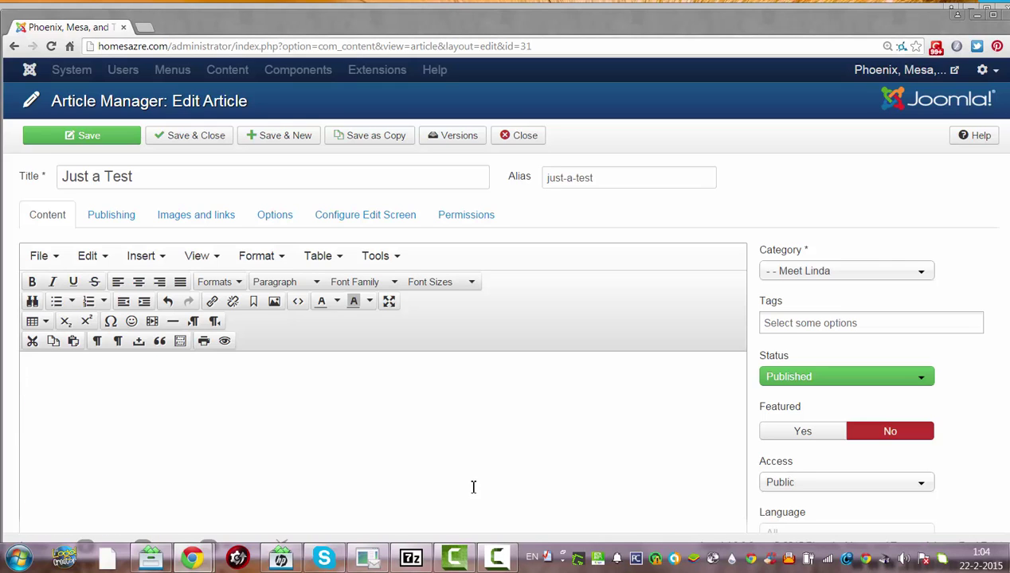
key("ctrl+v")
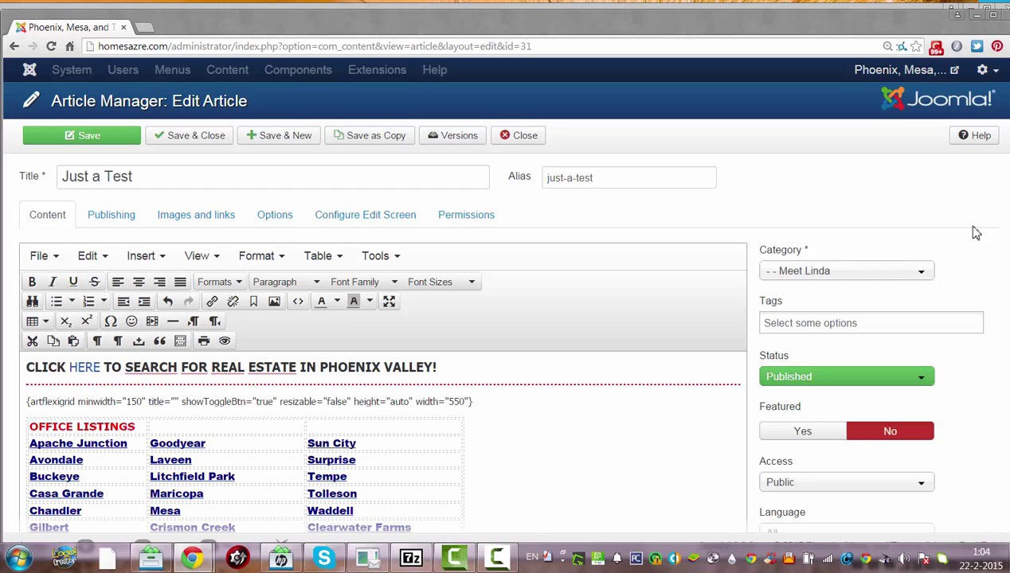
scroll(602, 542, "down", 1)
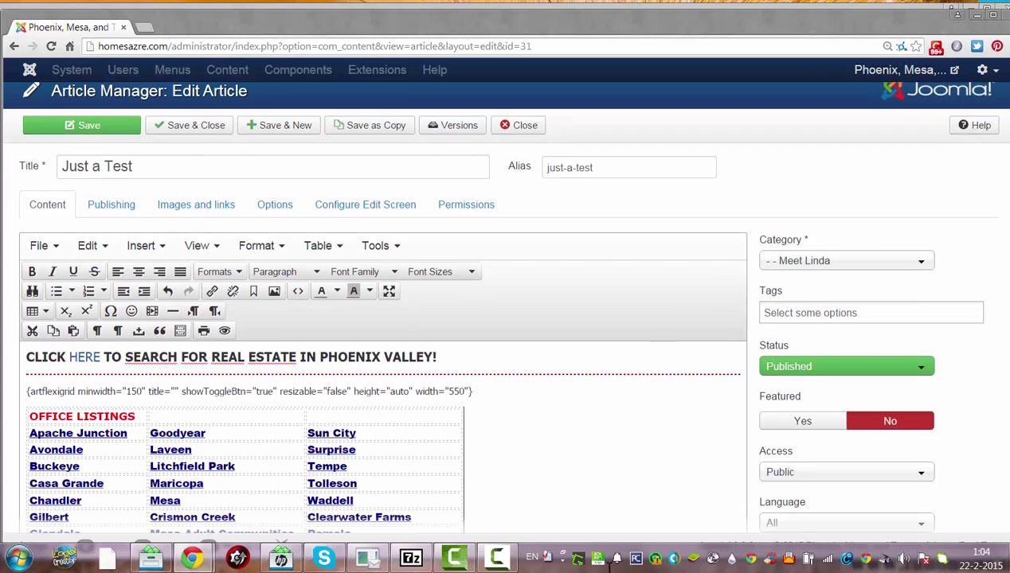
scroll(577, 521, "down", 2)
left_click(564, 502)
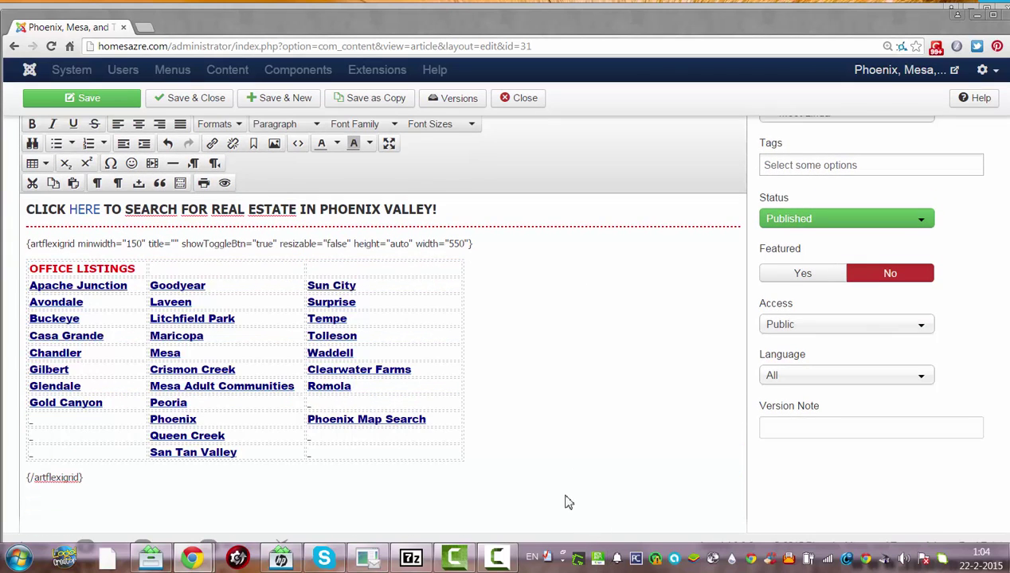
left_click_drag(399, 462, 36, 268)
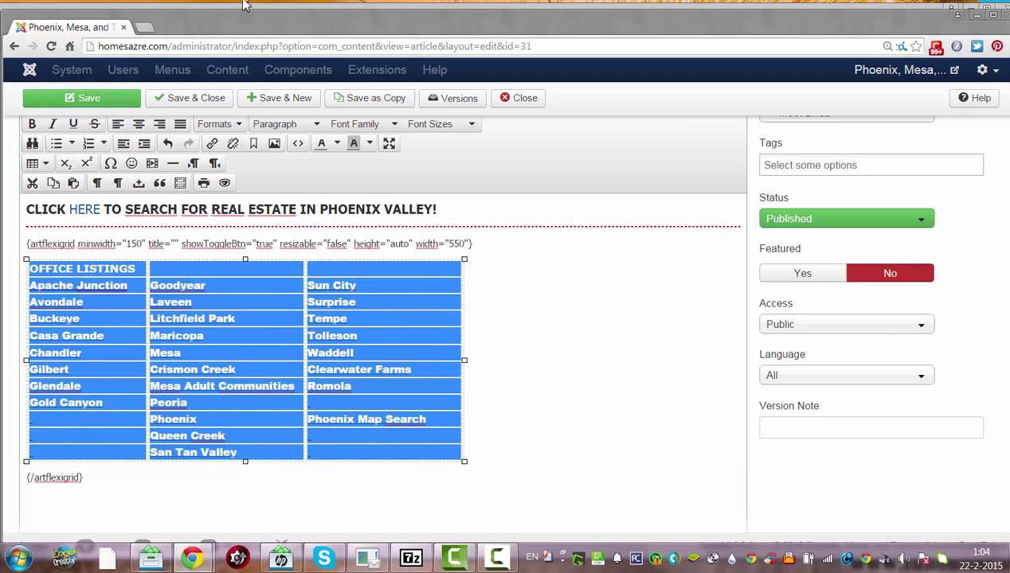
left_click(377, 128)
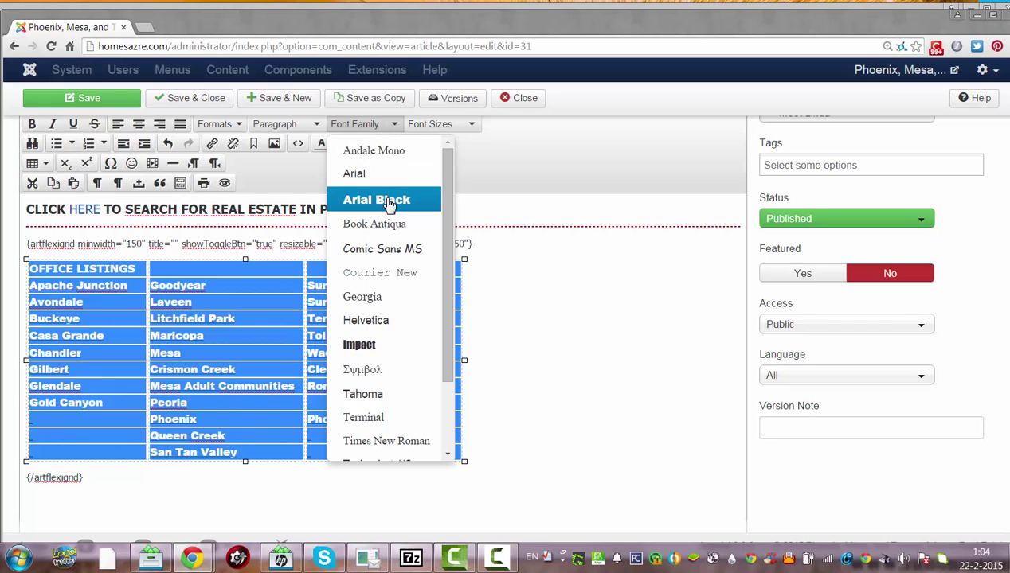
left_click(581, 293)
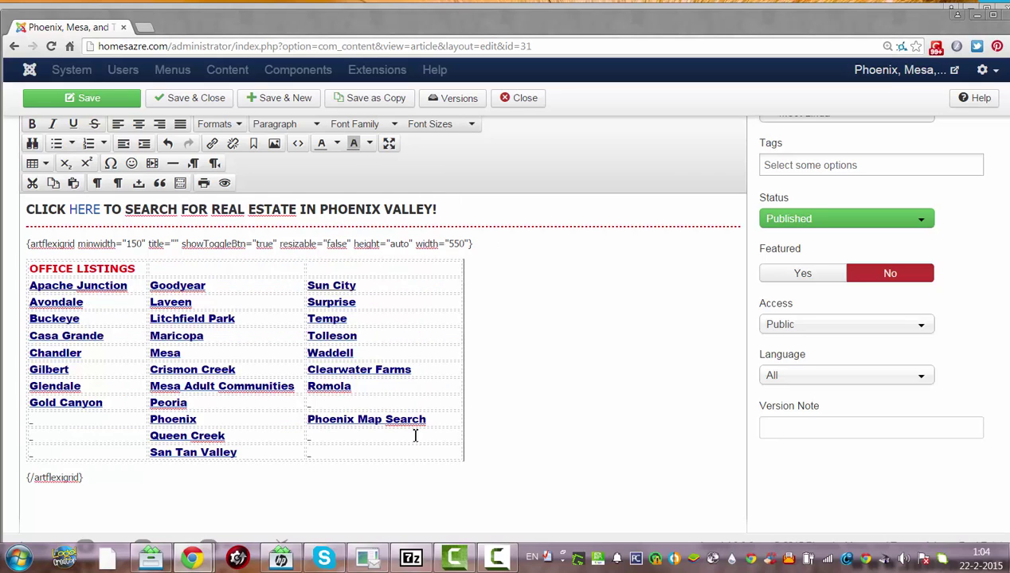
left_click_drag(445, 455, 4, 306)
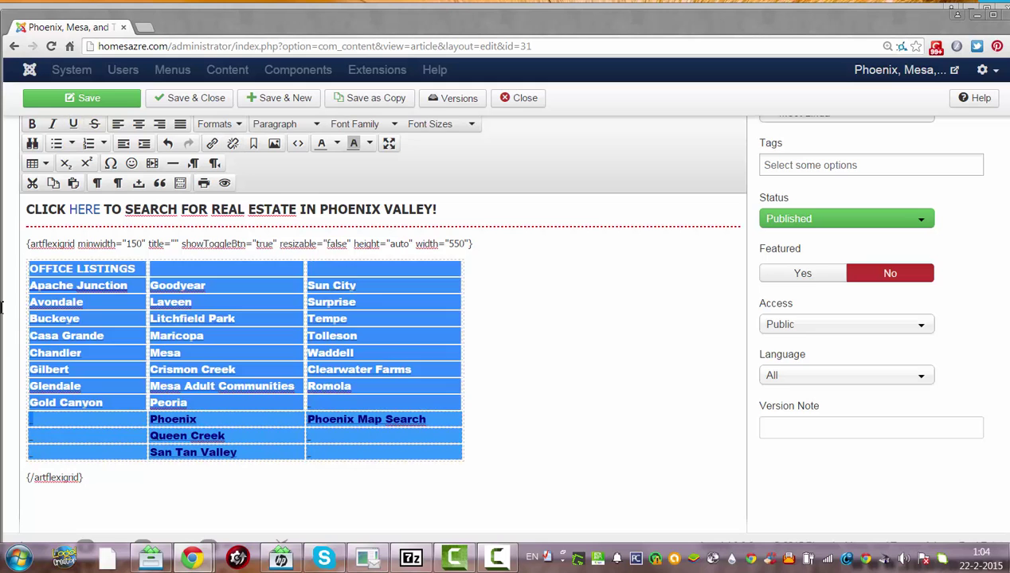
left_click_drag(6, 433, 574, 280)
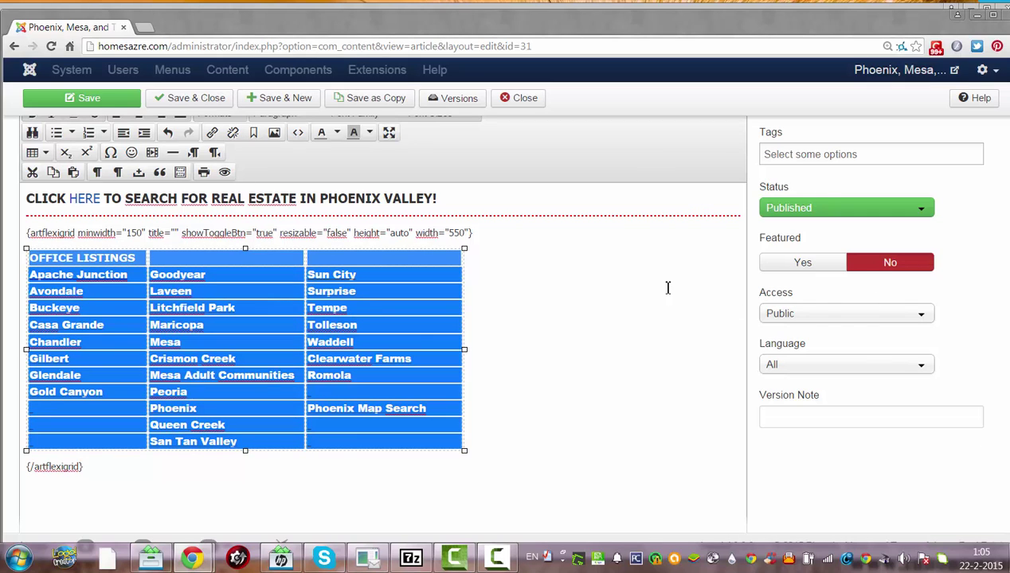
left_click(640, 200)
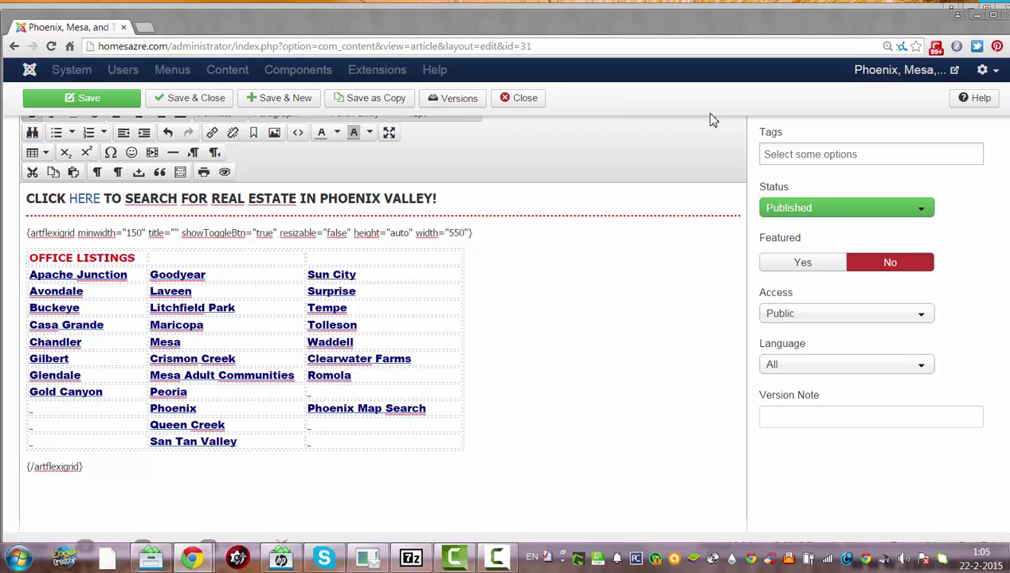
Step: Select the whole office listings table and set its font to Arial
key("ctrl+minus")
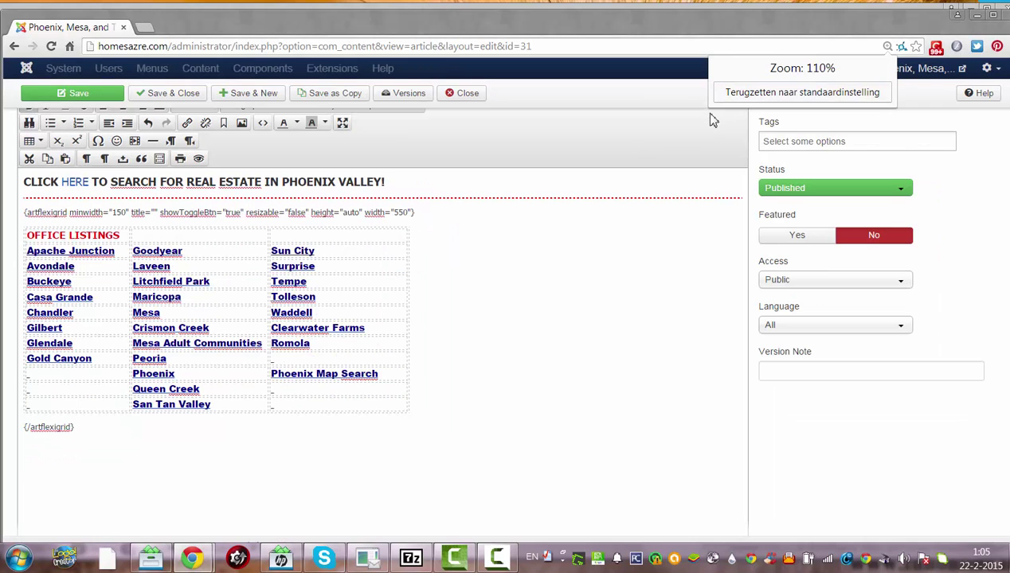
key("shift+Down")
key("shift+End")
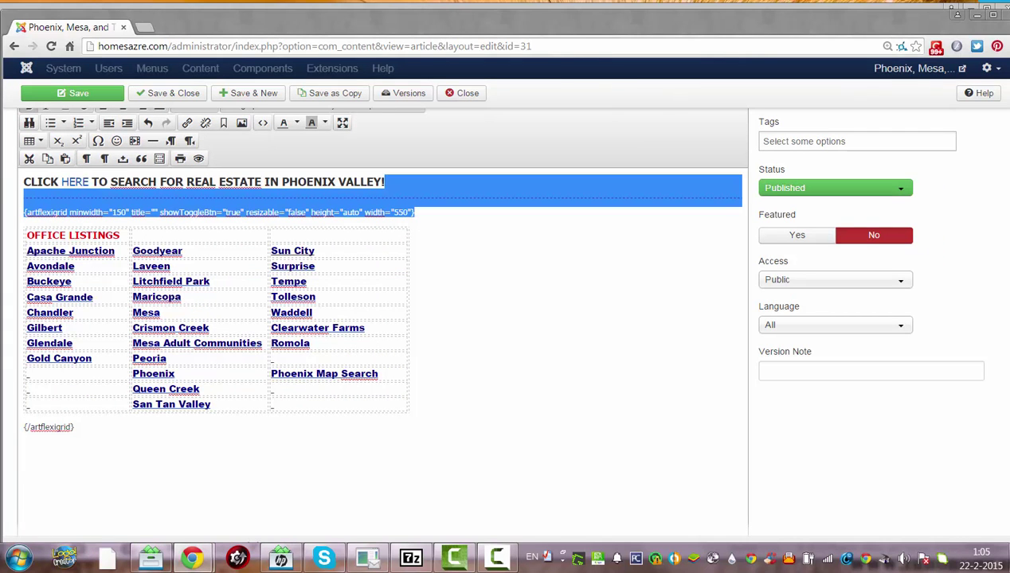
scroll(474, 339, "up", 1)
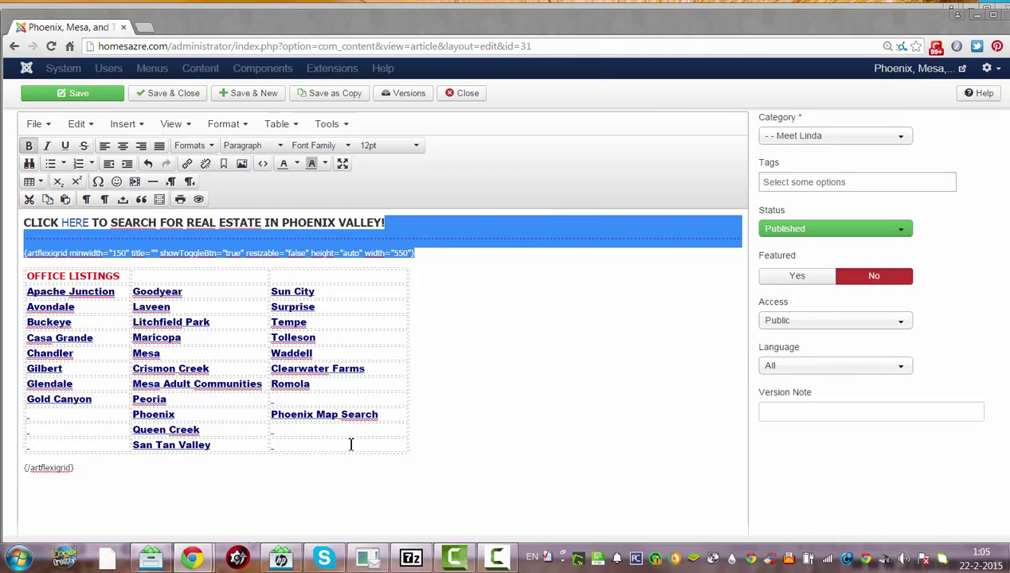
left_click_drag(350, 444, 32, 275)
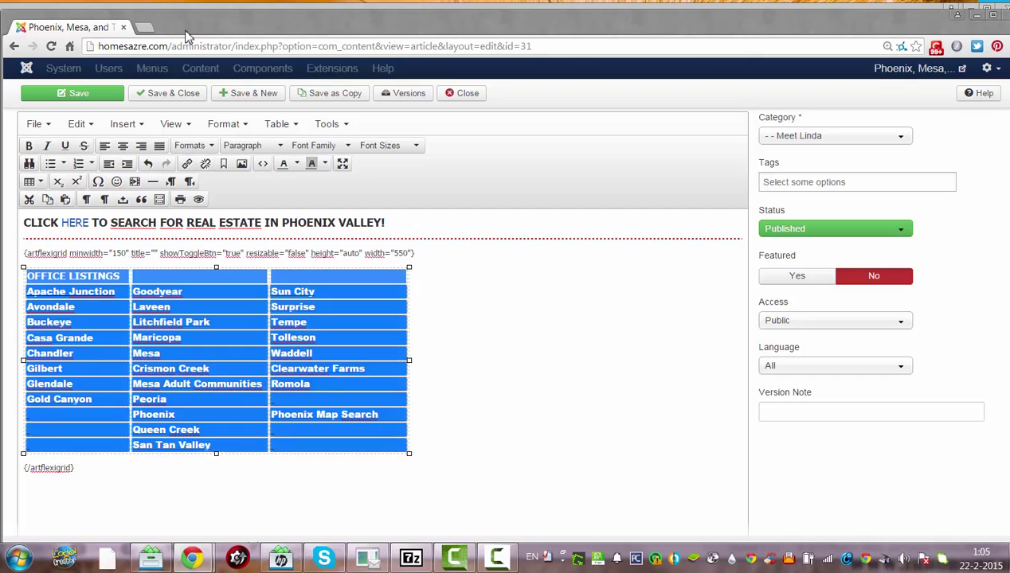
left_click(325, 149)
left_click(328, 191)
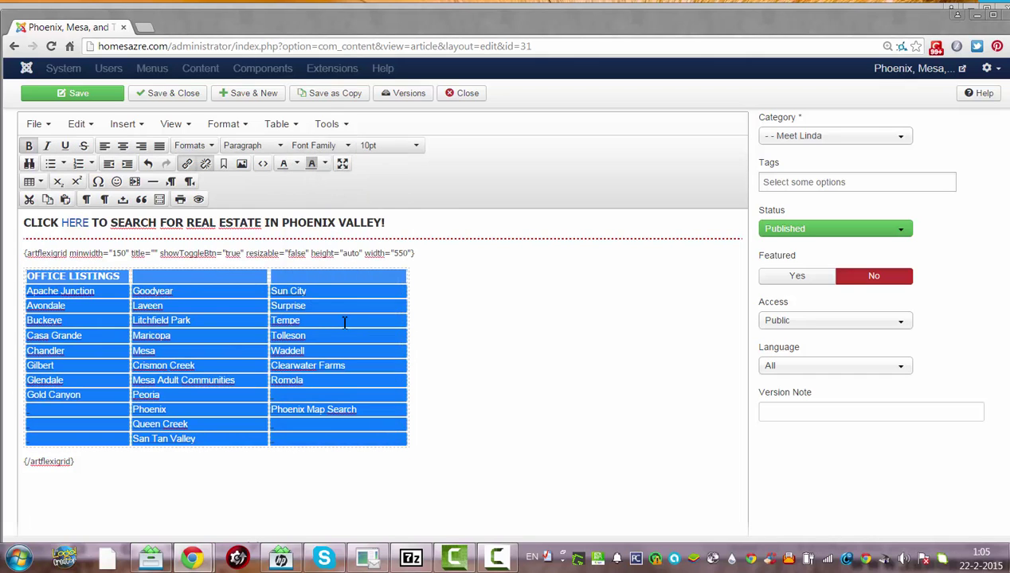
Step: Try the Impact font and the Book Antiqua font on the selected office listings table
left_click(334, 146)
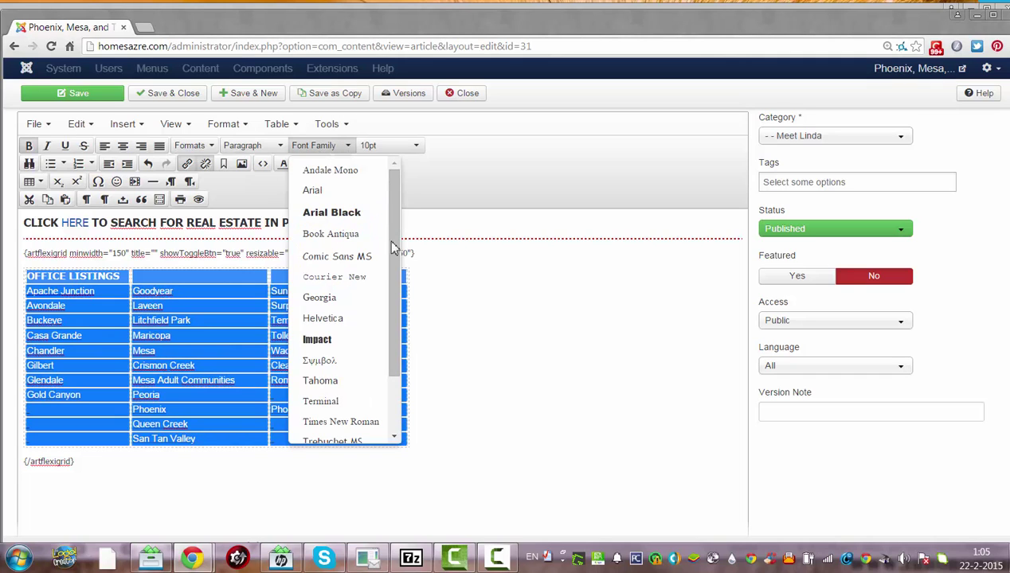
left_click(341, 339)
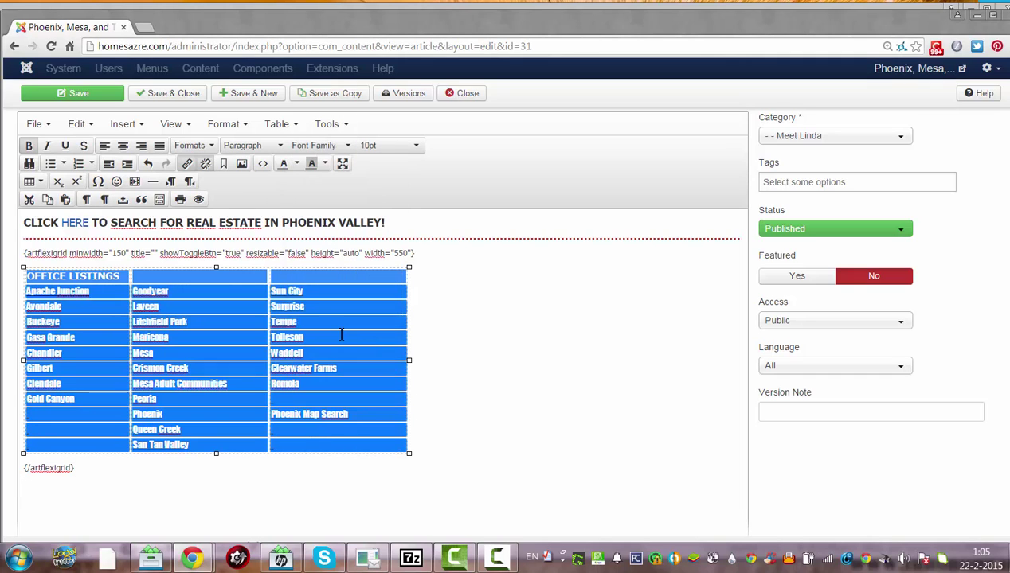
left_click(318, 146)
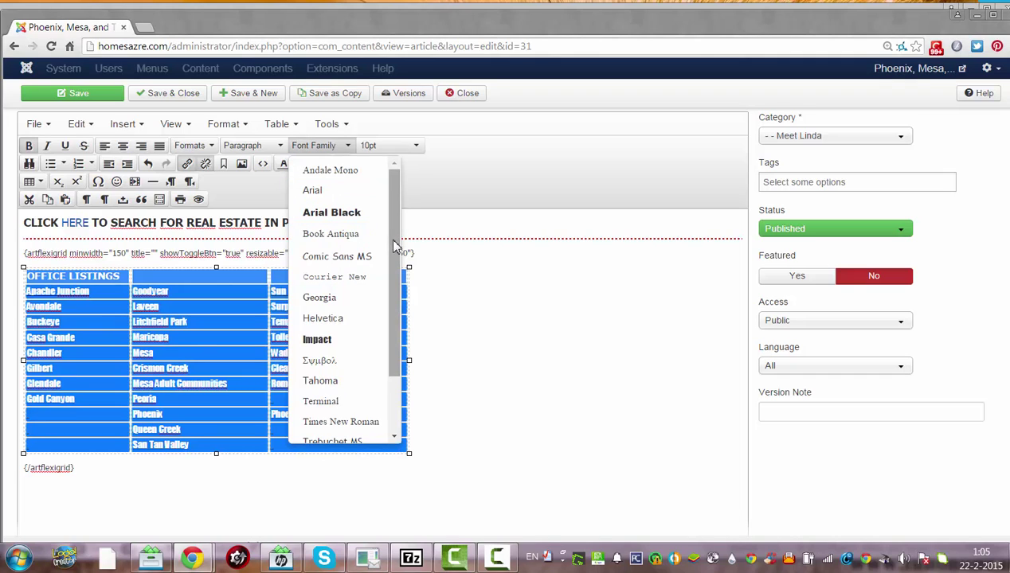
mouse_move(391, 236)
left_mouse_down()
mouse_move(406, 325)
mouse_move(390, 231)
left_mouse_up()
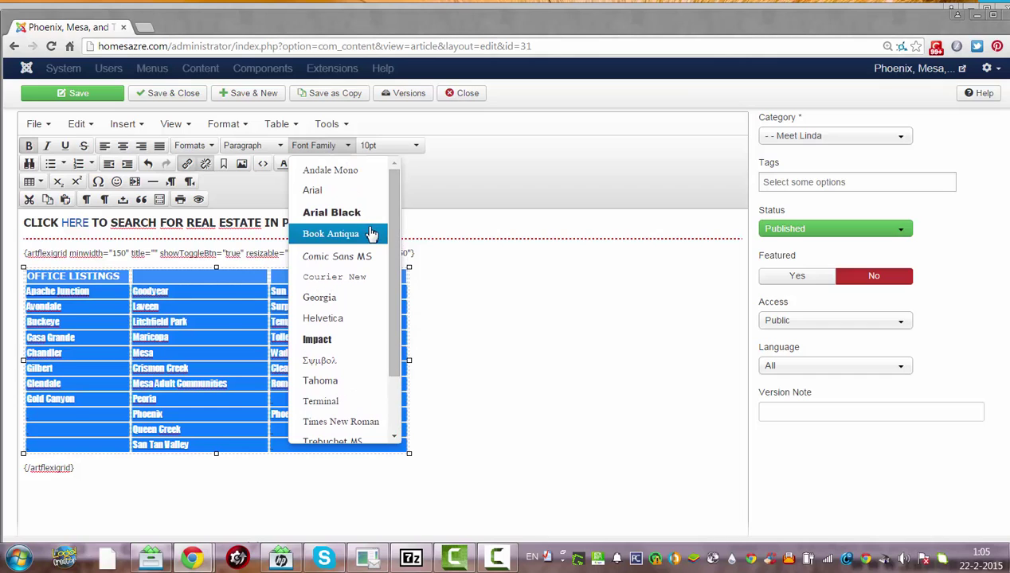
left_click(368, 233)
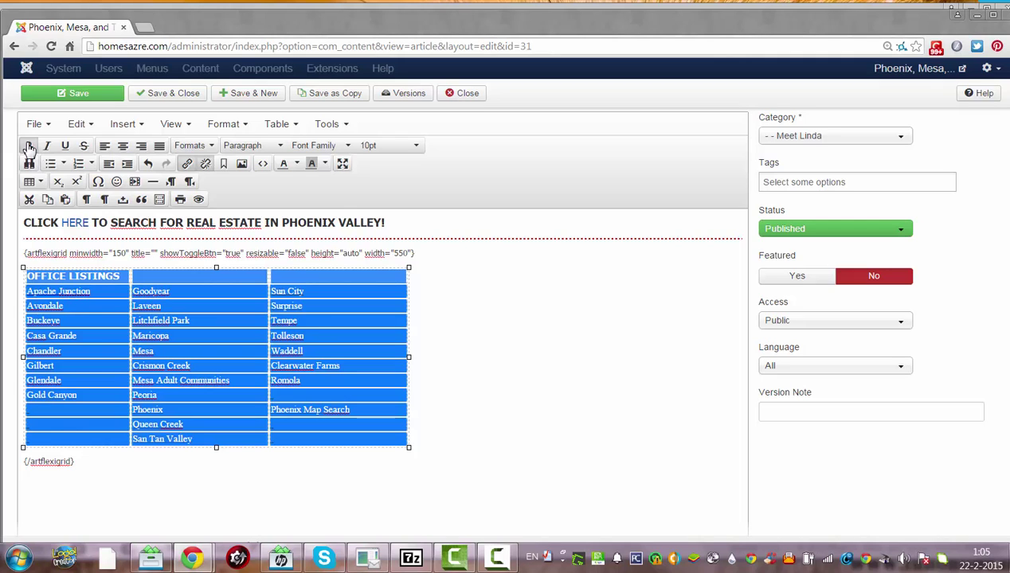
Step: Set the selected office listings table's font to Arial Black at 12pt
left_click(333, 151)
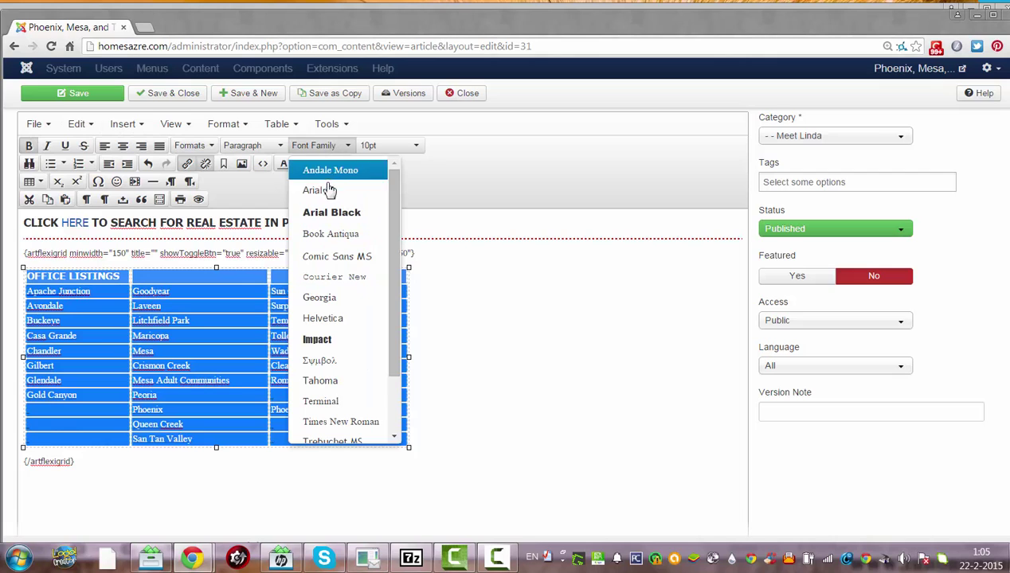
left_click(331, 212)
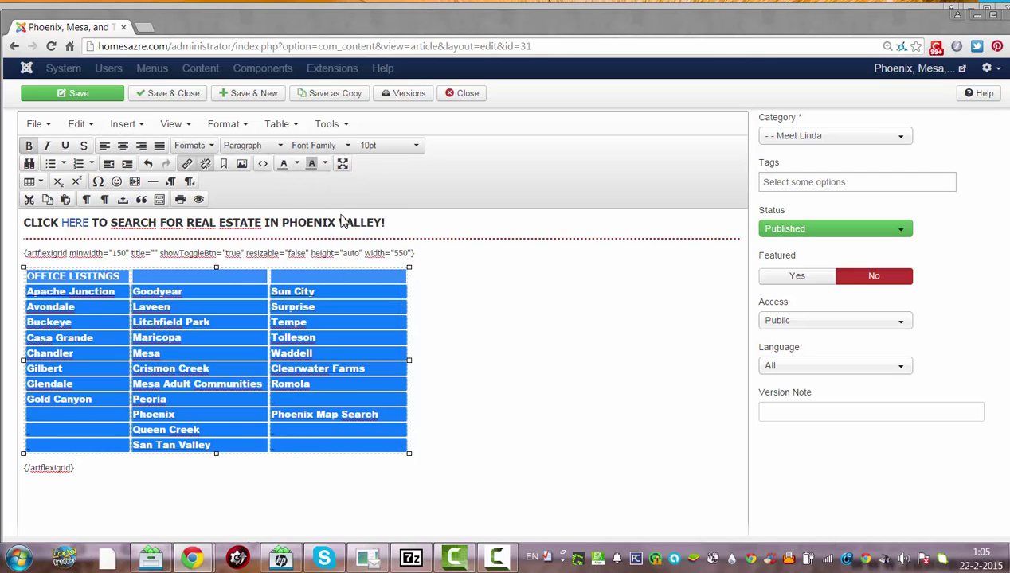
left_click(386, 155)
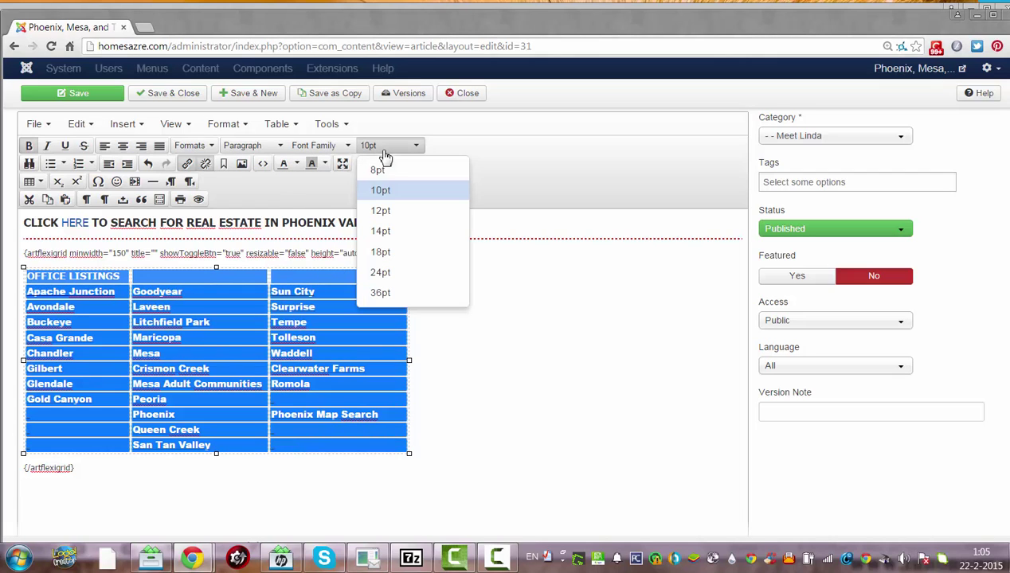
left_click(387, 230)
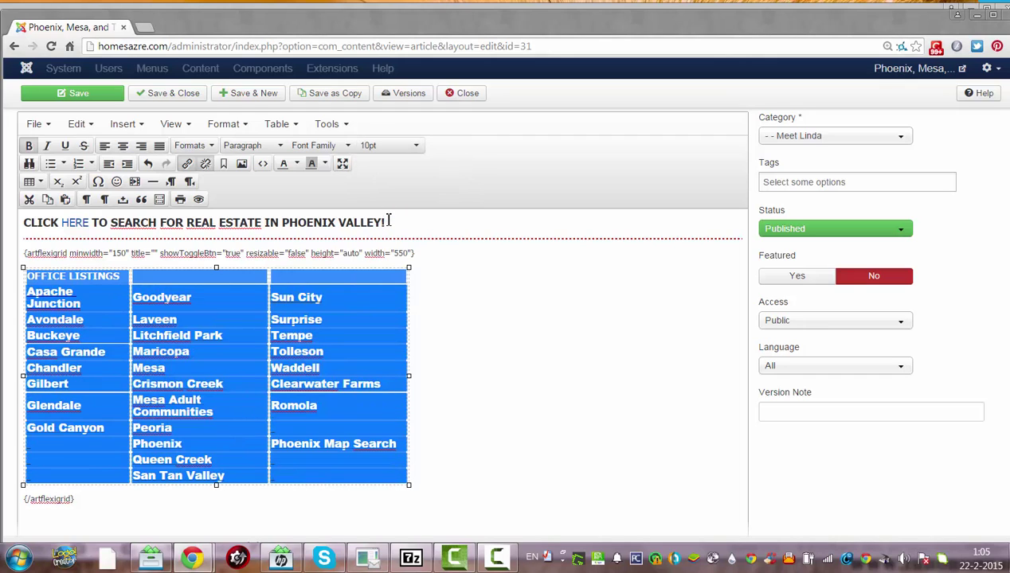
Step: Try a 14pt font size on the office listings table and set it back to 12pt
left_click(383, 150)
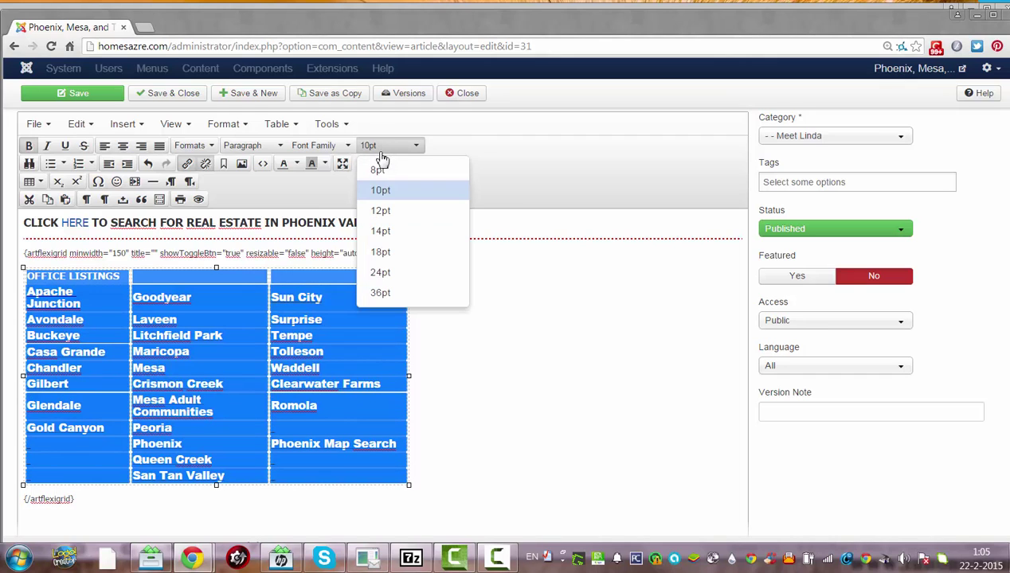
left_click(387, 230)
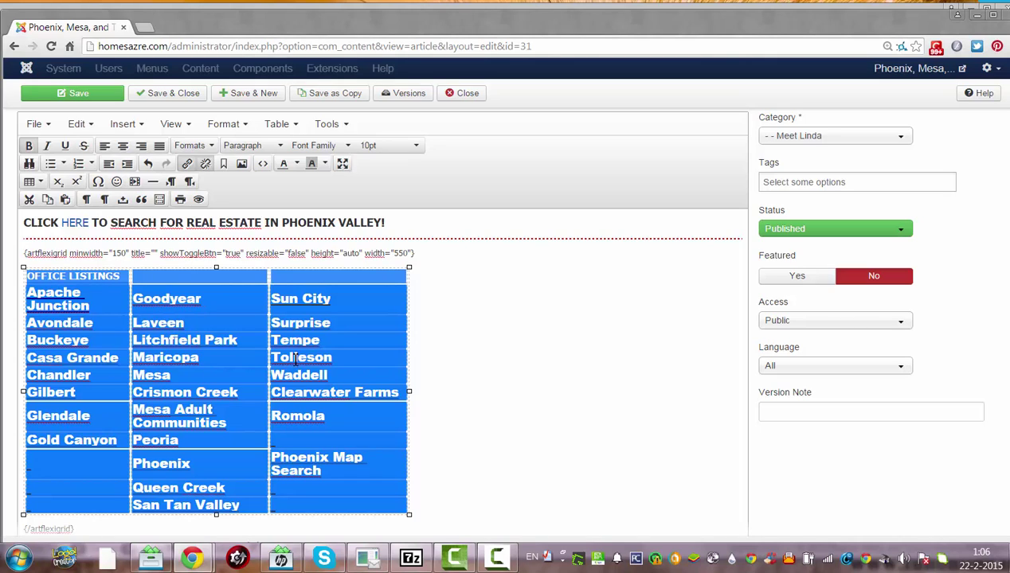
left_click(393, 148)
left_click(390, 211)
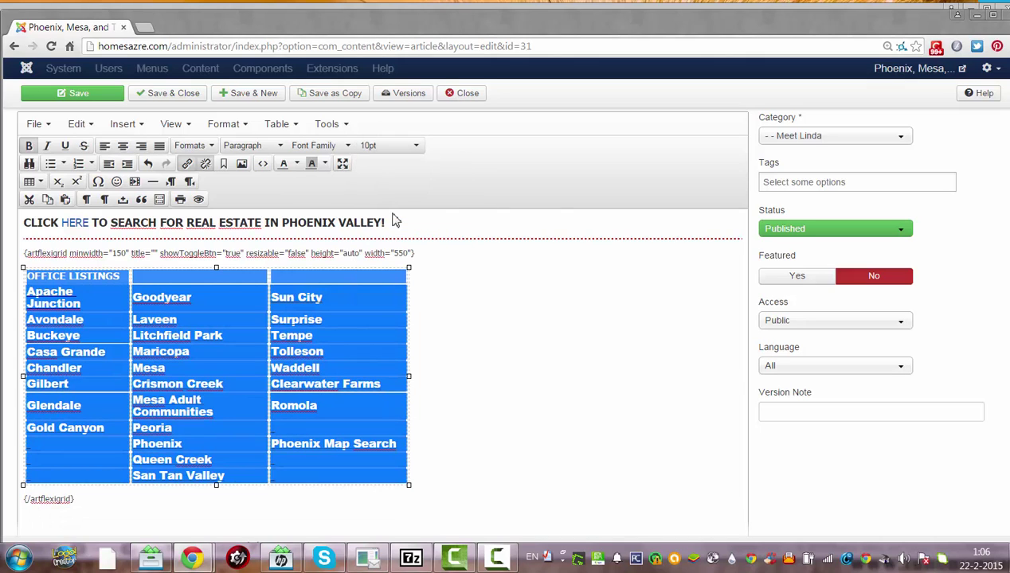
left_click(394, 149)
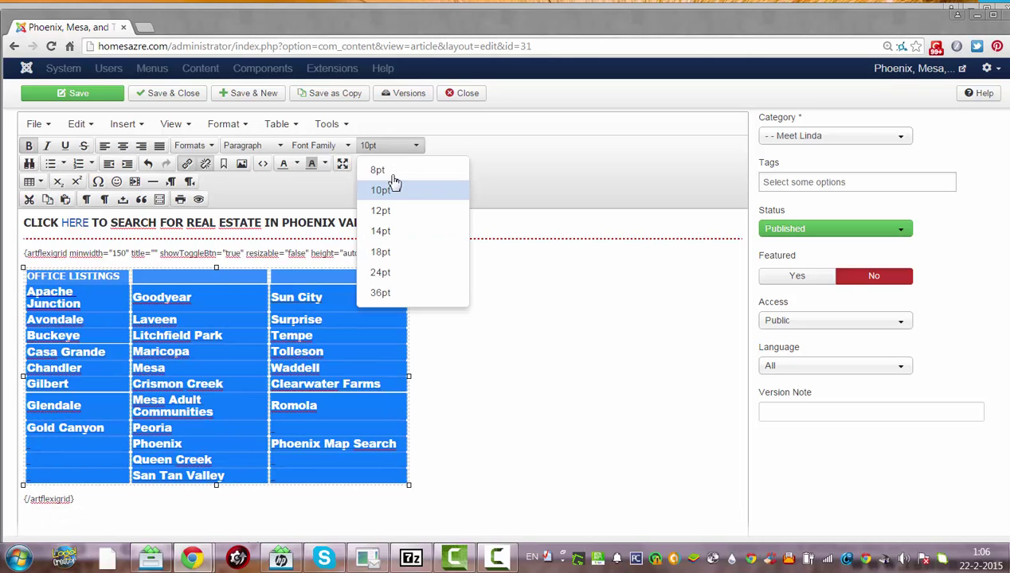
left_click(455, 336)
left_click(454, 336)
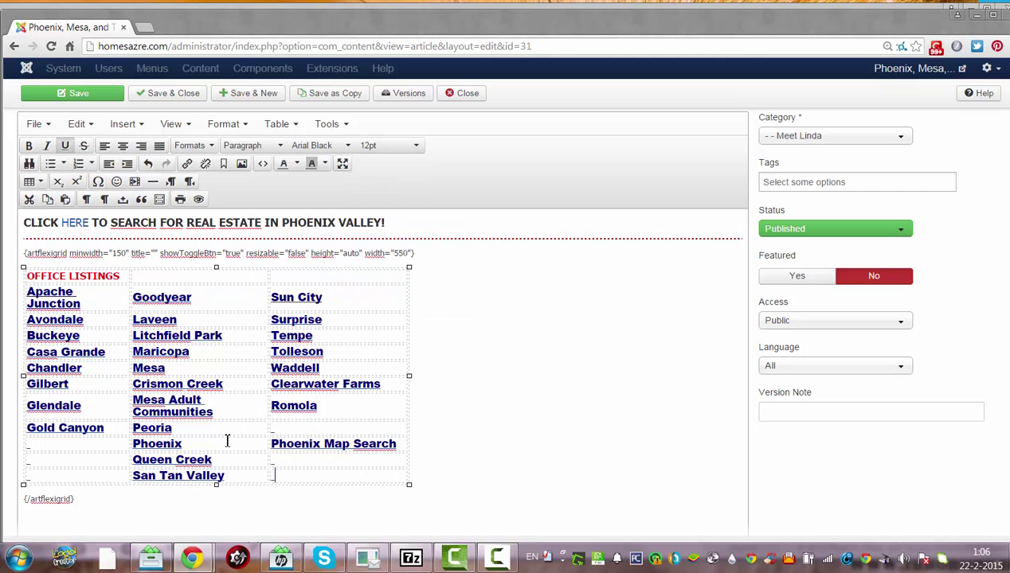
Step: Select the whole office listings table and change its text color to dark red
left_click_drag(365, 479, 199, 219)
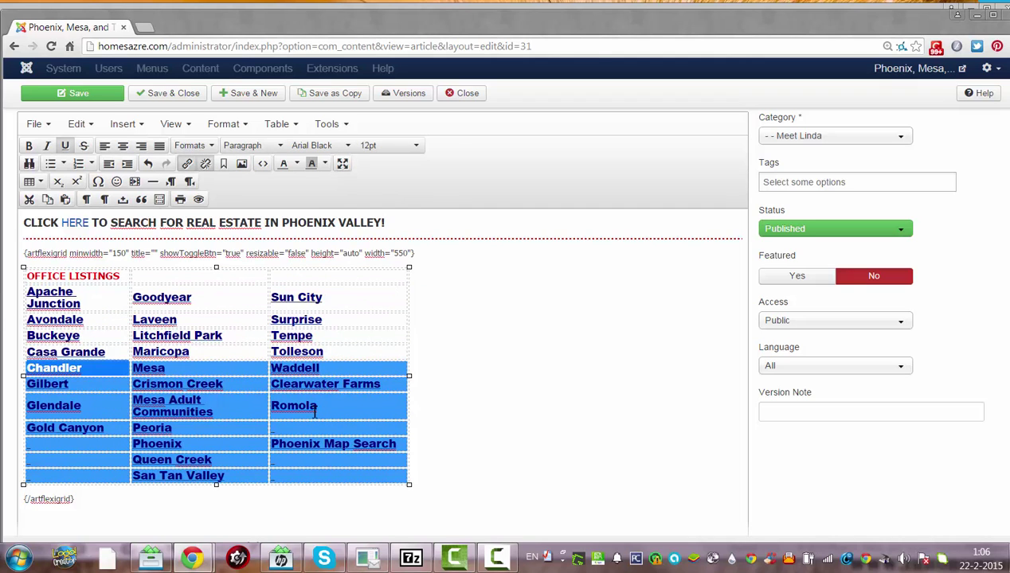
left_click_drag(356, 470, 376, 483)
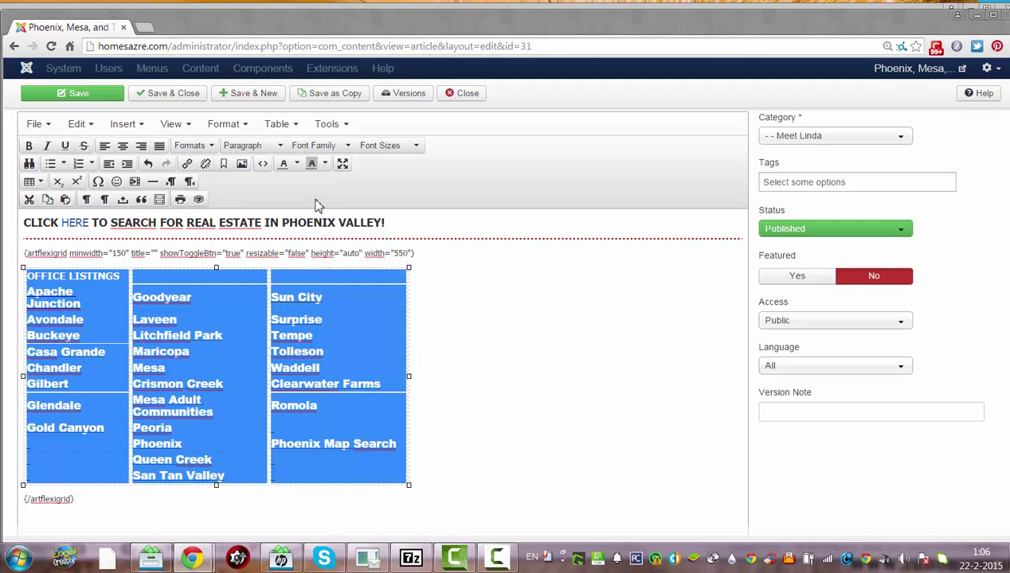
left_click(297, 164)
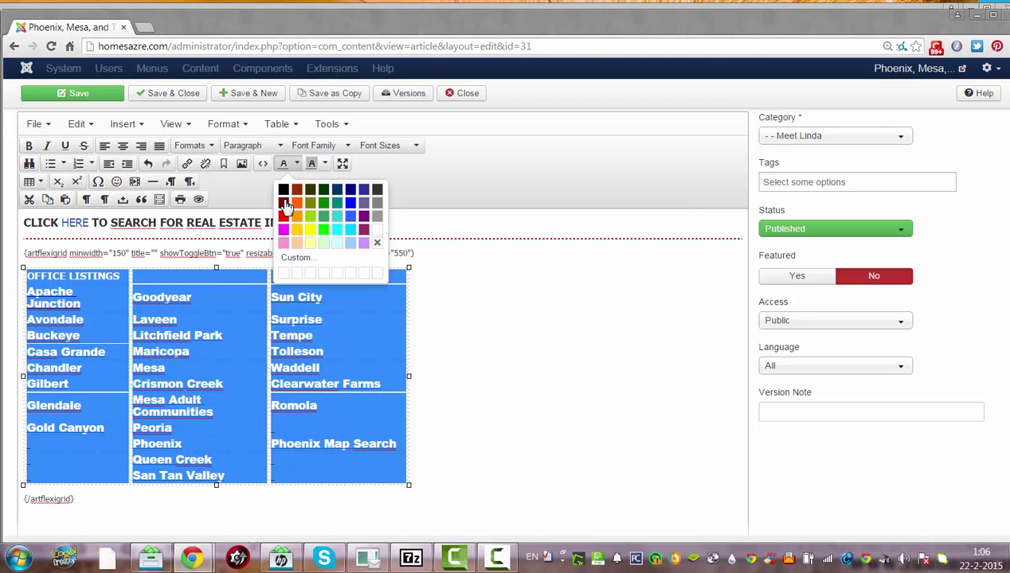
left_click(435, 380)
left_click(500, 562)
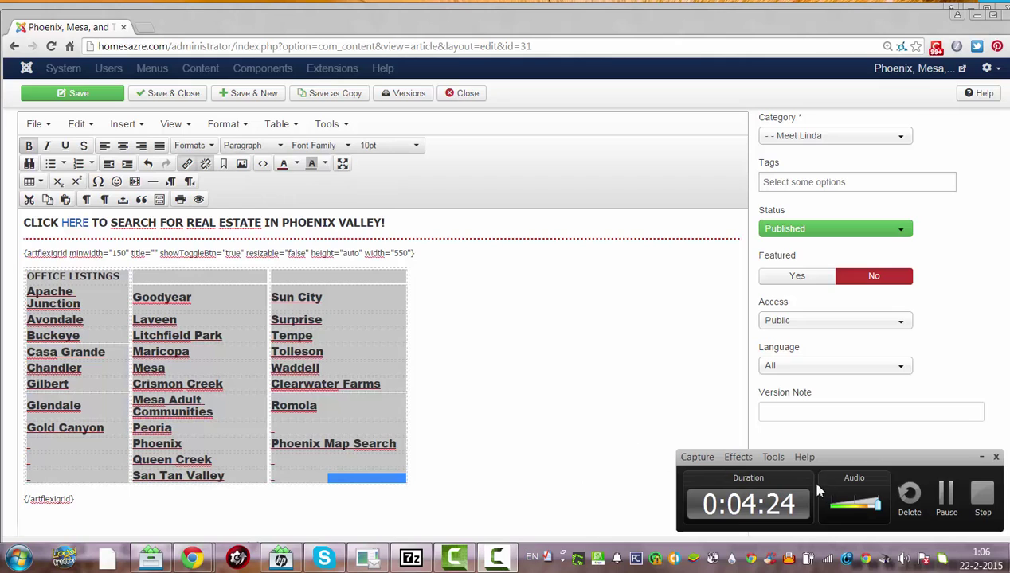
left_click(609, 394)
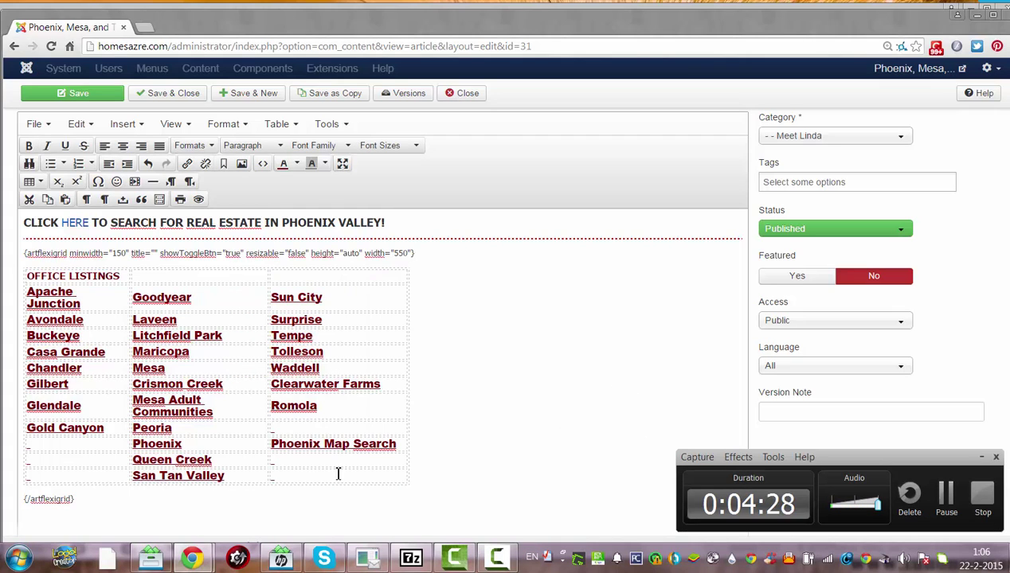
left_click(367, 479)
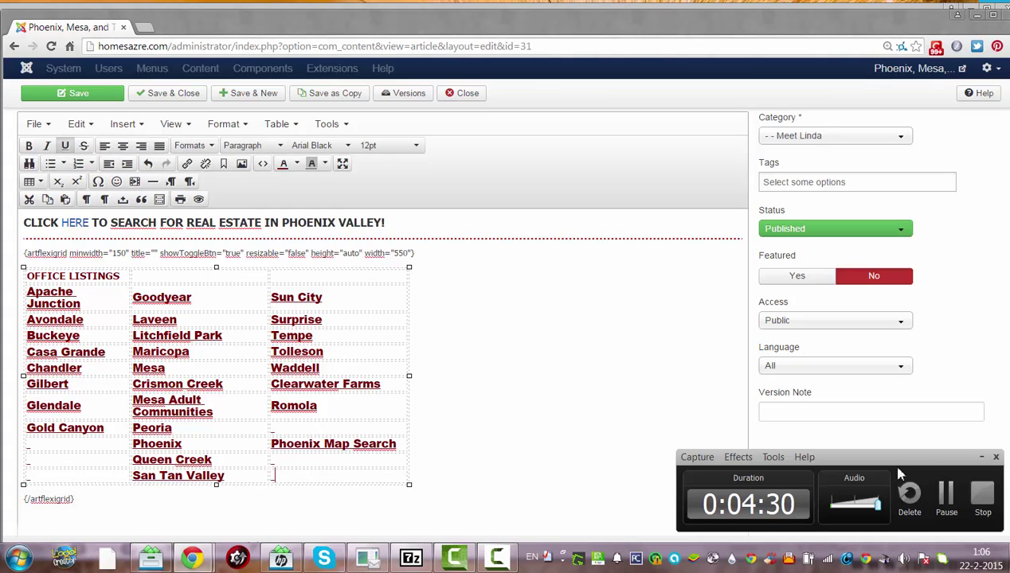
left_click(981, 457)
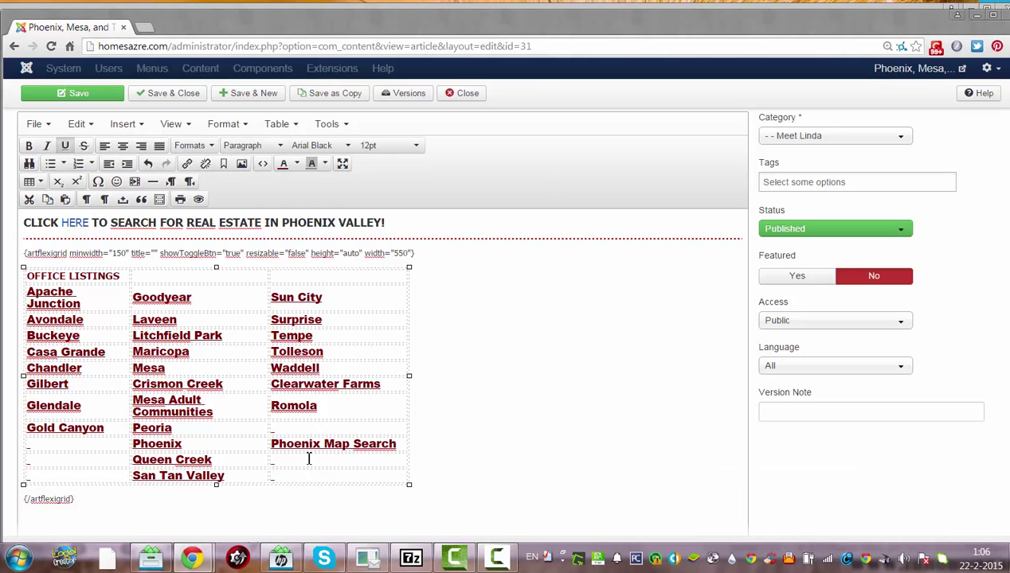
Step: Select the office listings table rows below the header row and change their text color to blue
left_click(374, 484)
left_click(389, 478)
left_click_drag(111, 413, 24, 296)
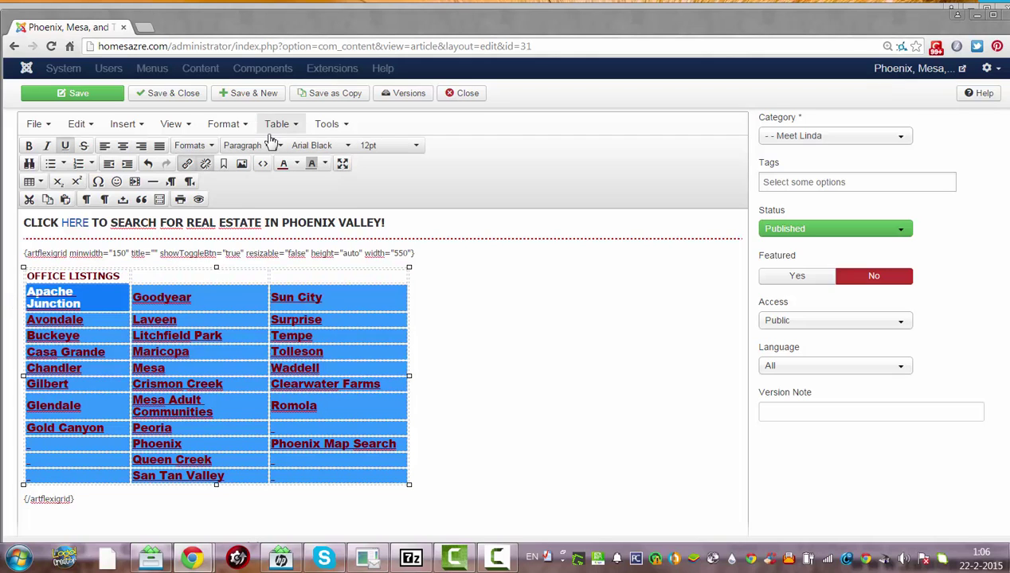
left_click(297, 168)
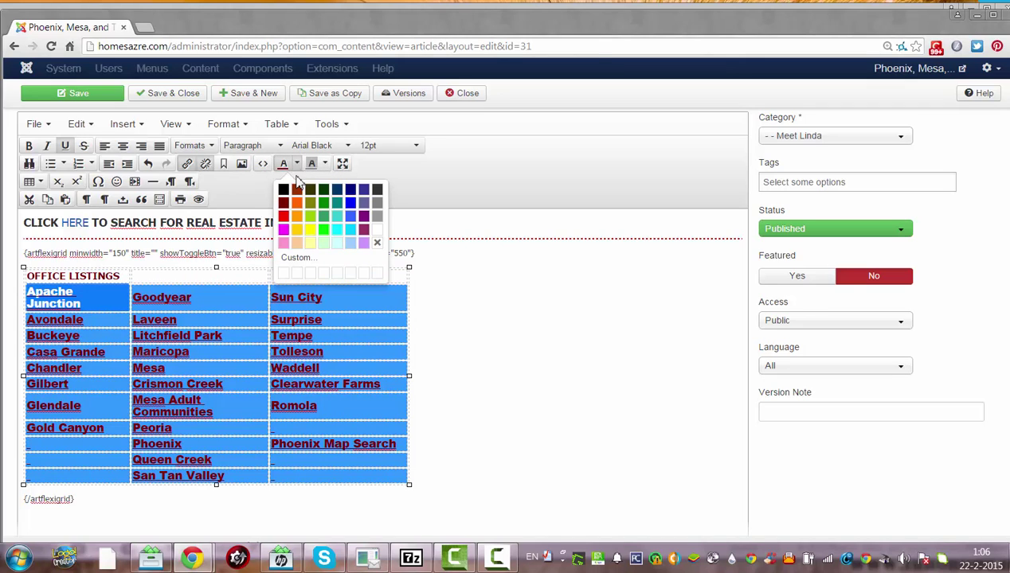
left_click(351, 215)
left_click(480, 331)
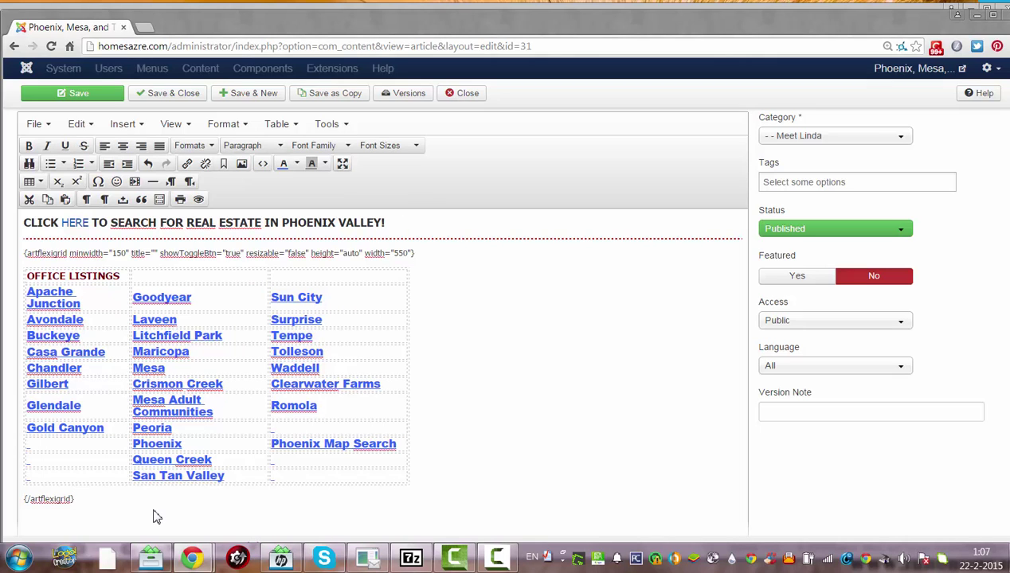
Step: Clear the entire article content and enter the line "hi this is my text" instead
key("ctrl+a")
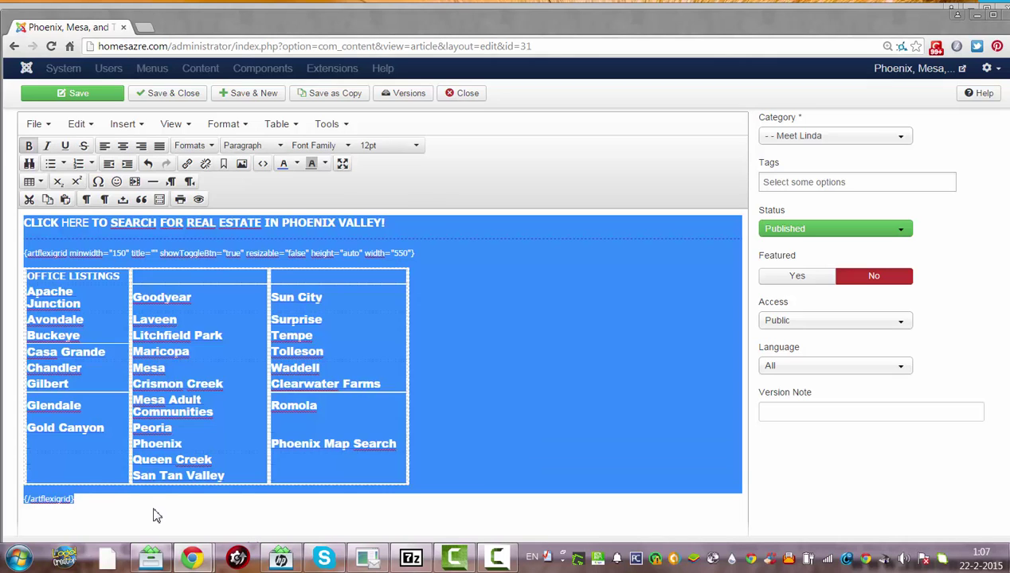
key("Delete")
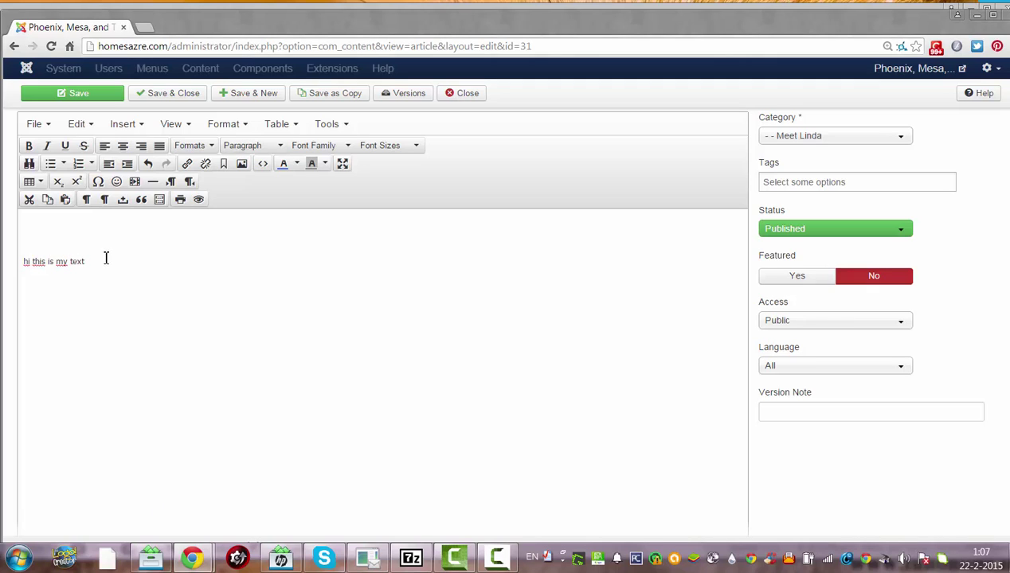
left_click_drag(106, 257, 13, 260)
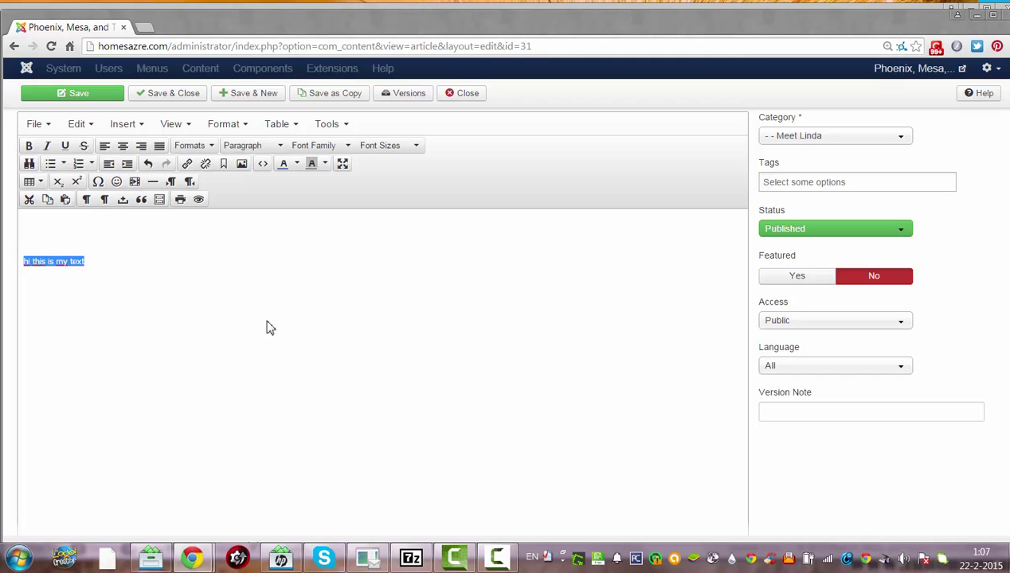
left_click(187, 164)
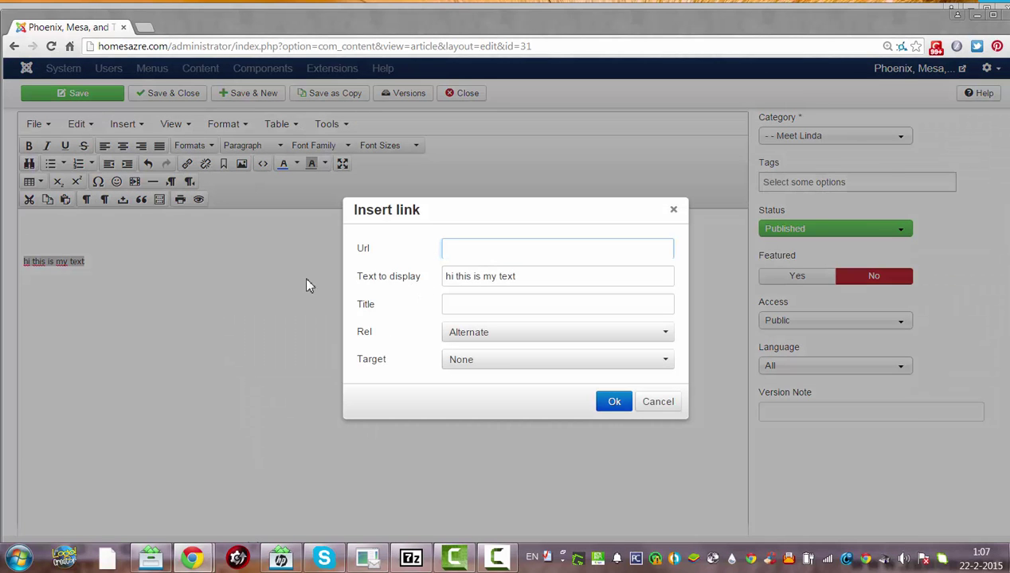
type("http://myaddres.com")
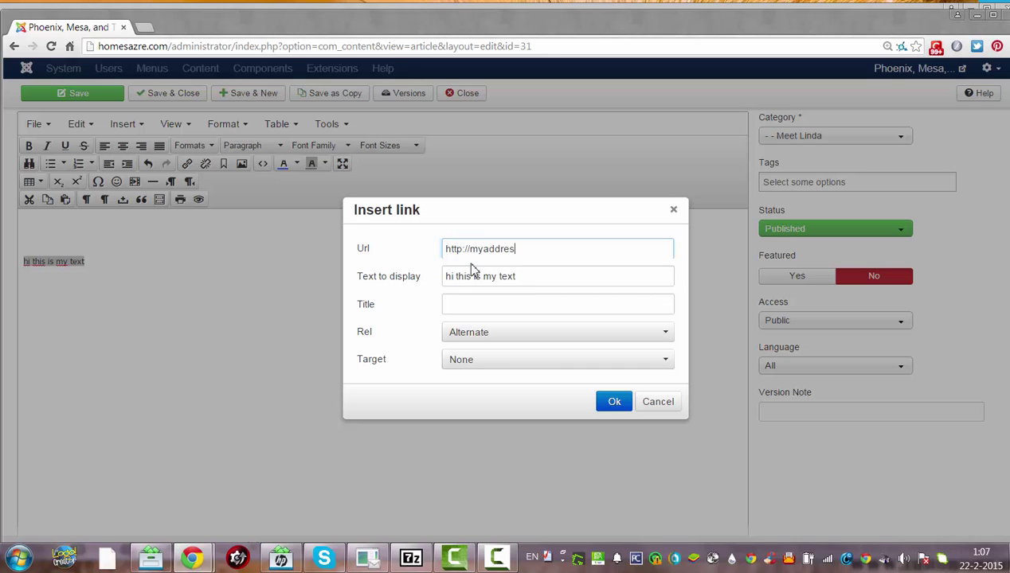
left_click(497, 307)
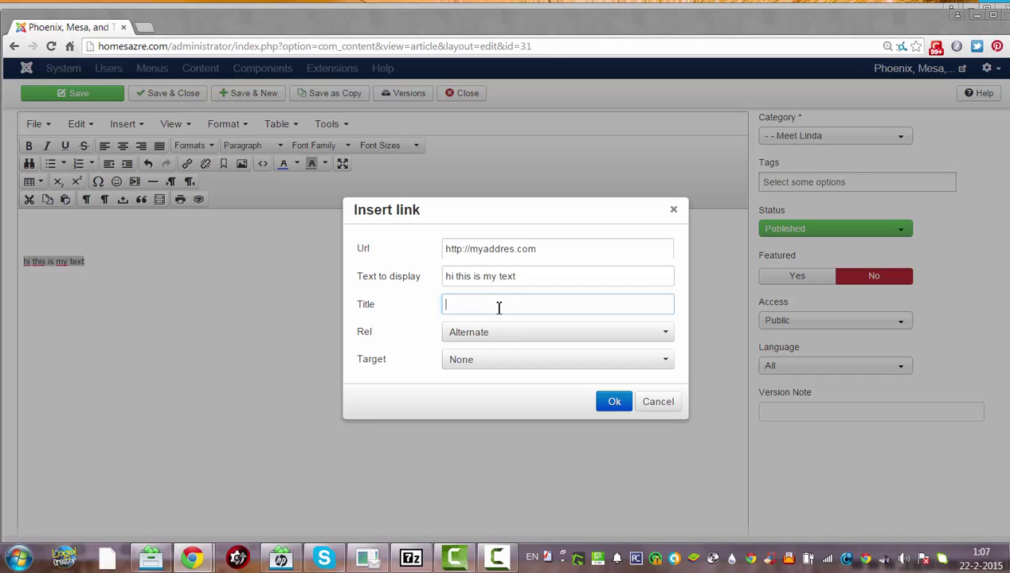
type("This is")
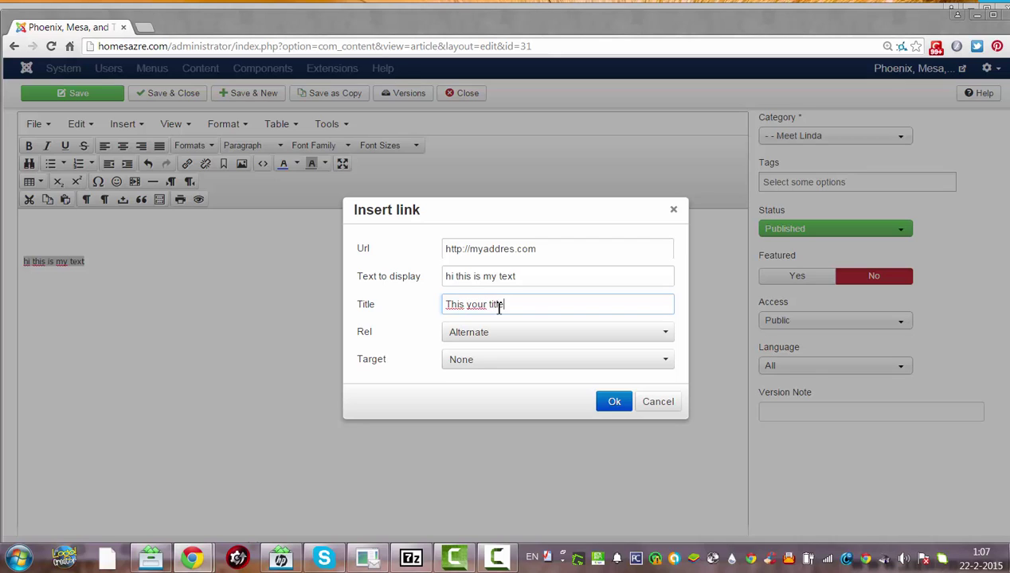
left_click(533, 365)
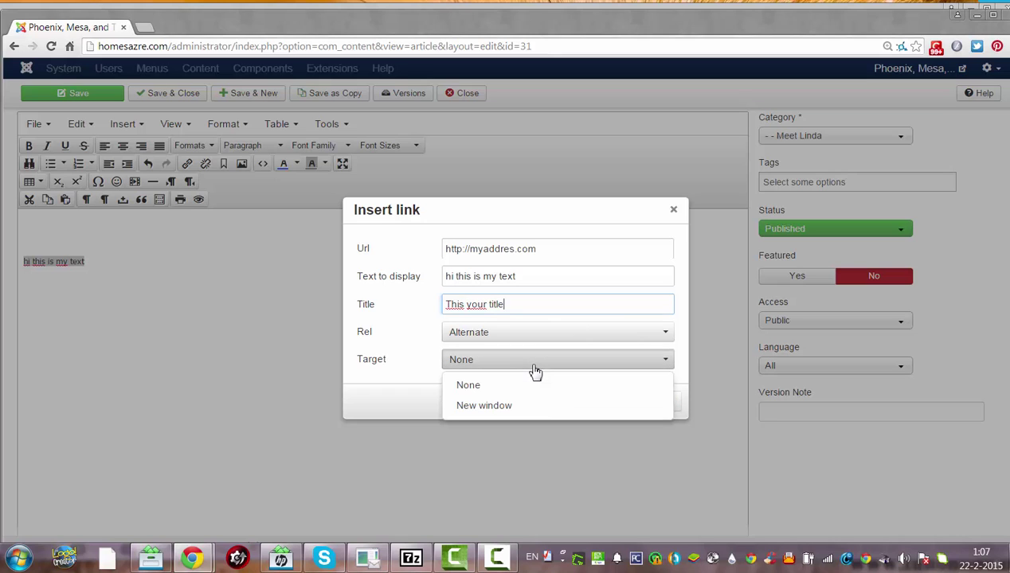
left_click(516, 406)
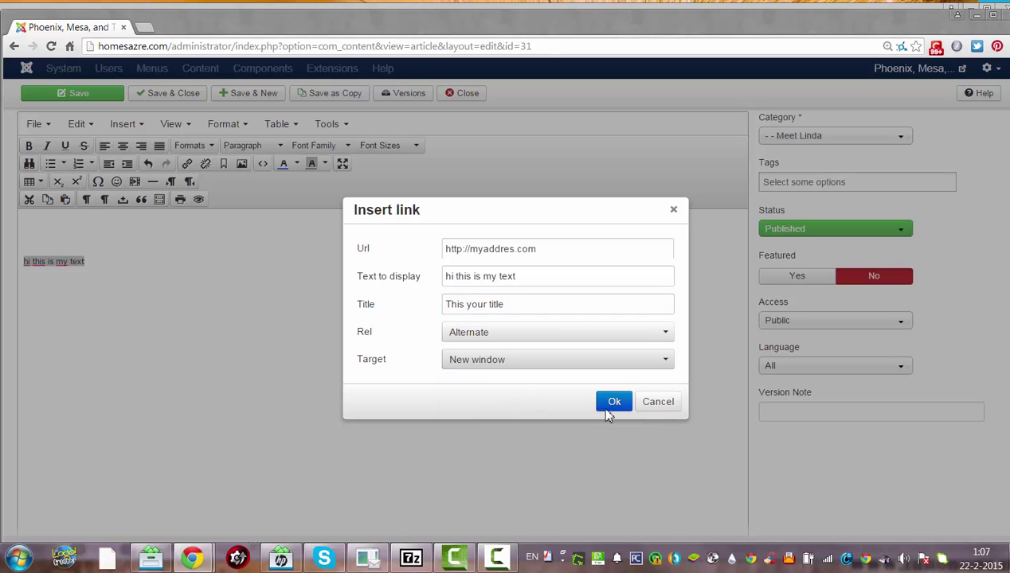
left_click(614, 403)
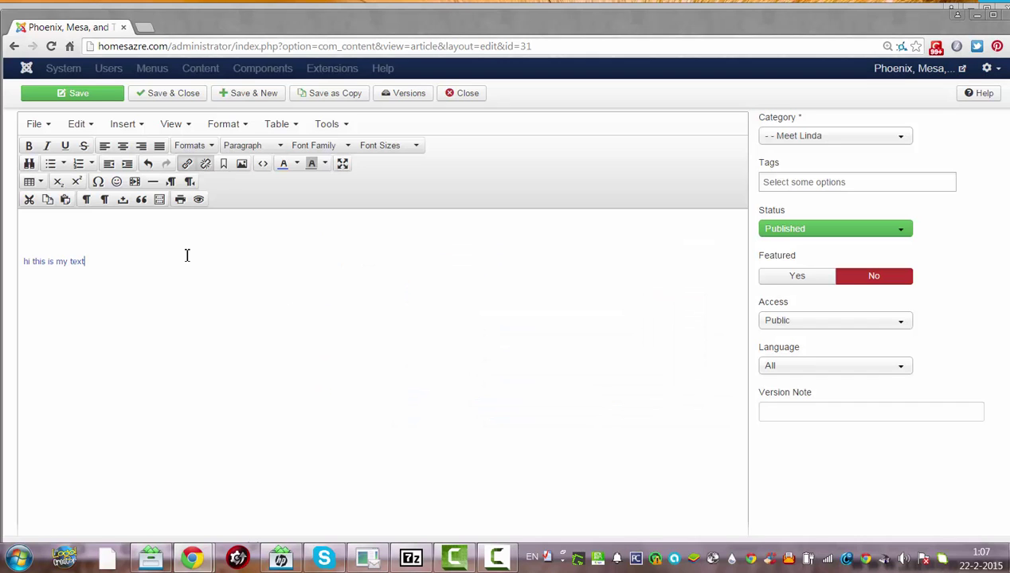
left_click(80, 265)
key("Return")
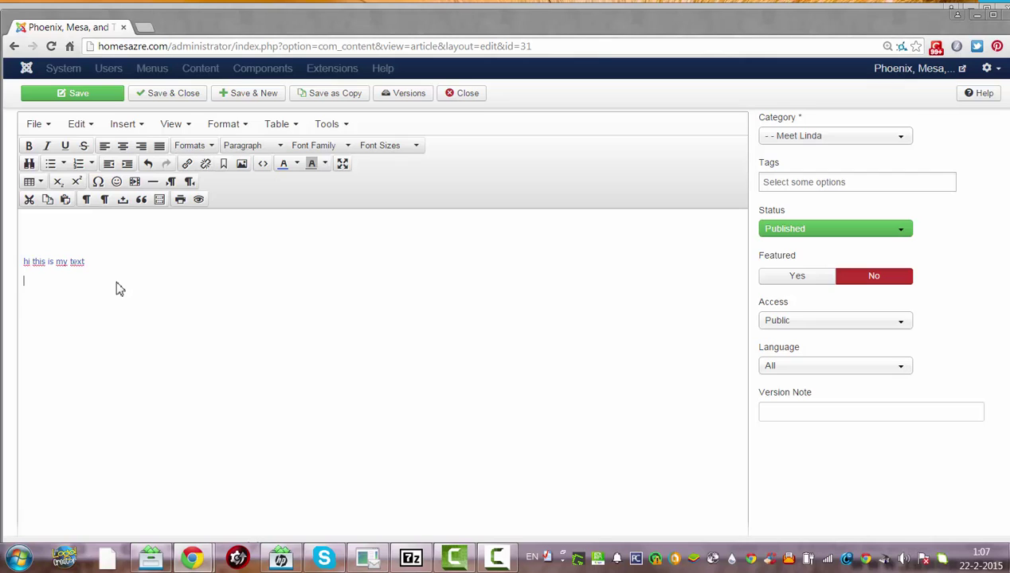
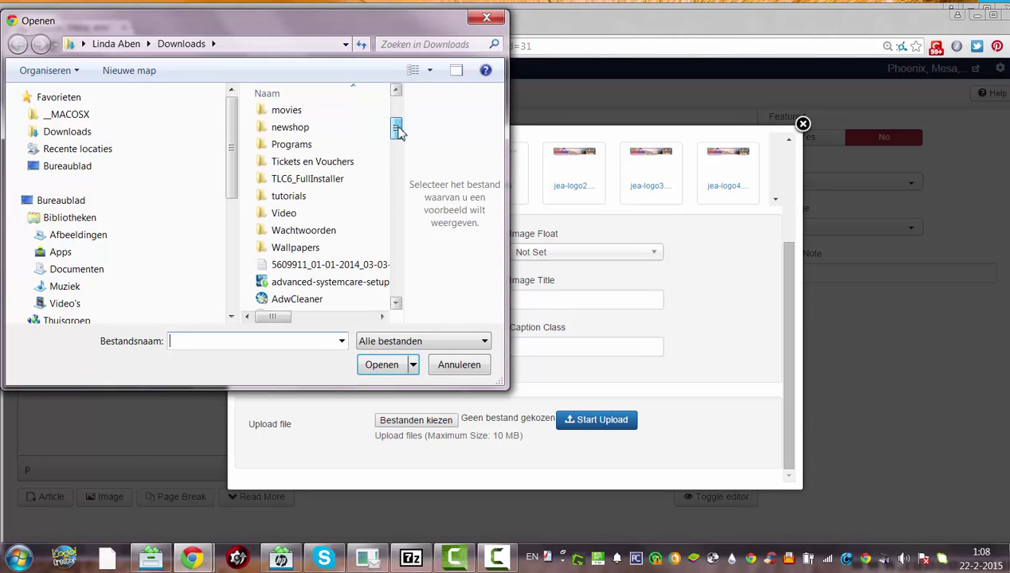
Step: Look through the Wallpapers folder and the Afbeeldingen library for a picture to upload
double_click(303, 250)
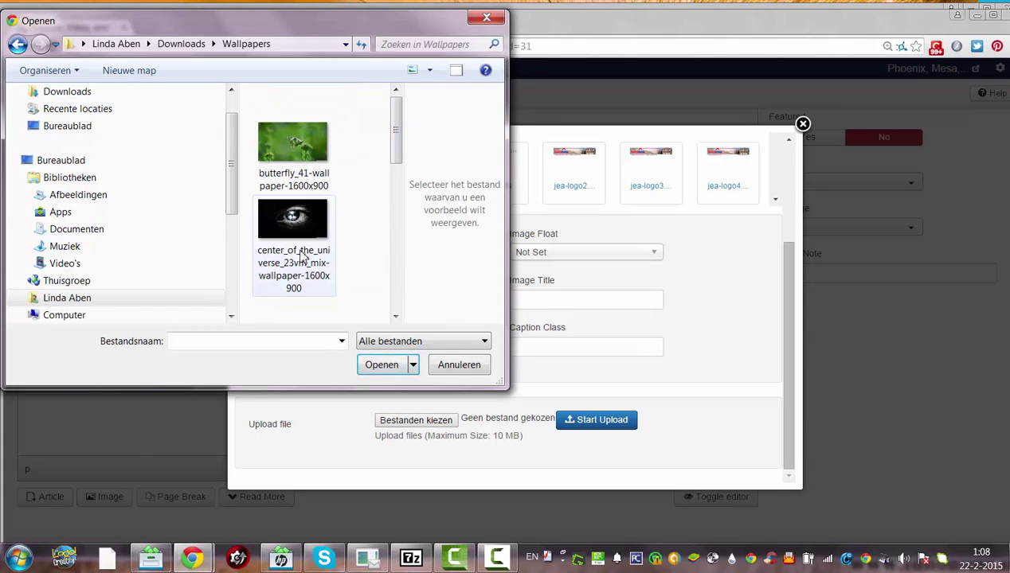
left_click_drag(402, 157, 430, 298)
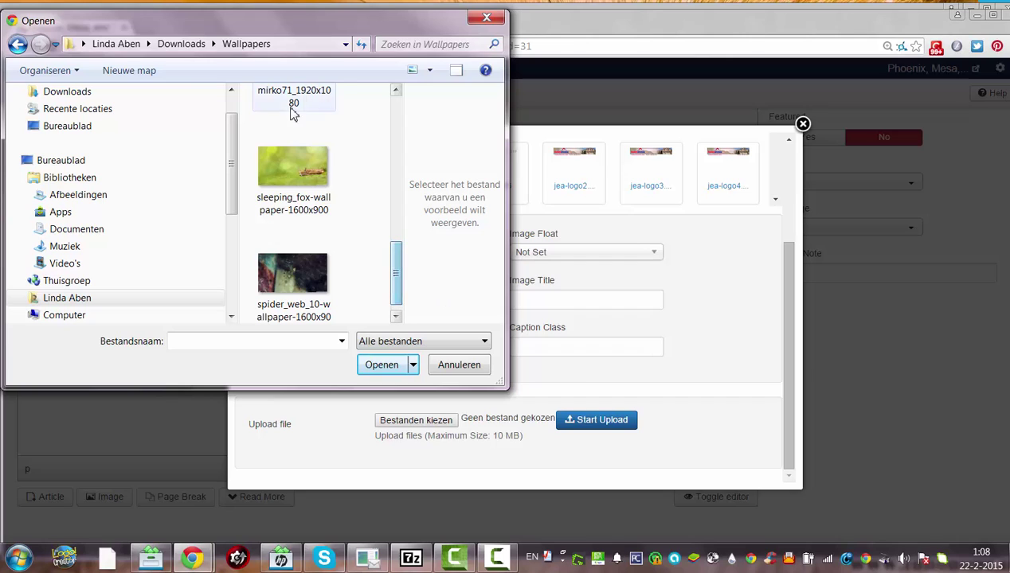
left_click(137, 46)
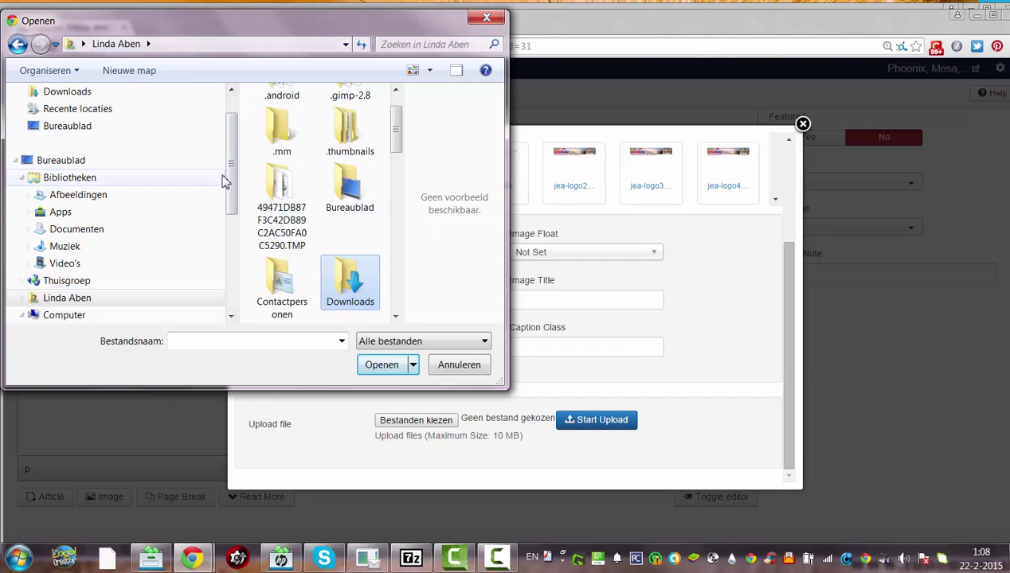
left_click(178, 196)
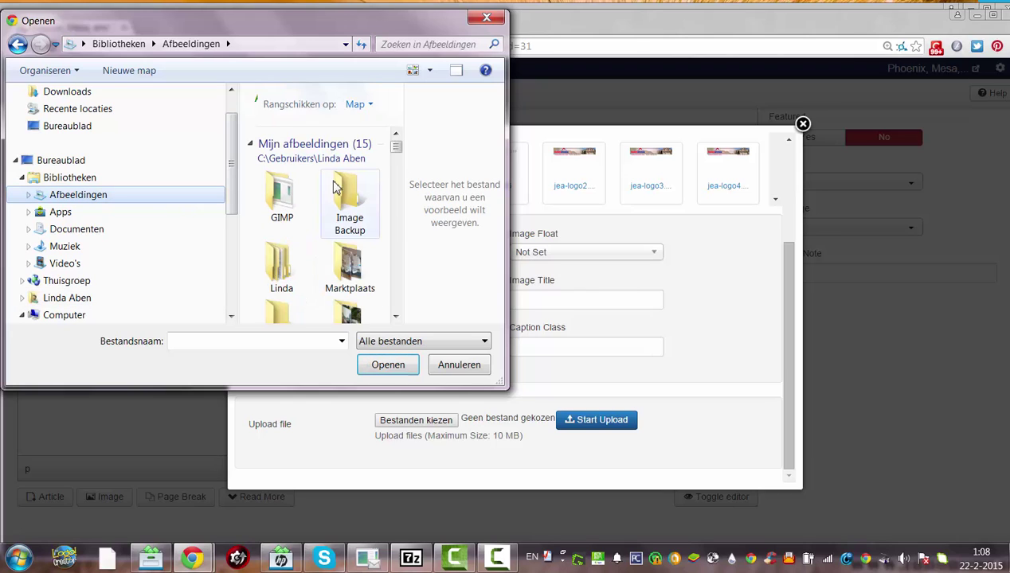
left_click_drag(401, 154, 402, 210)
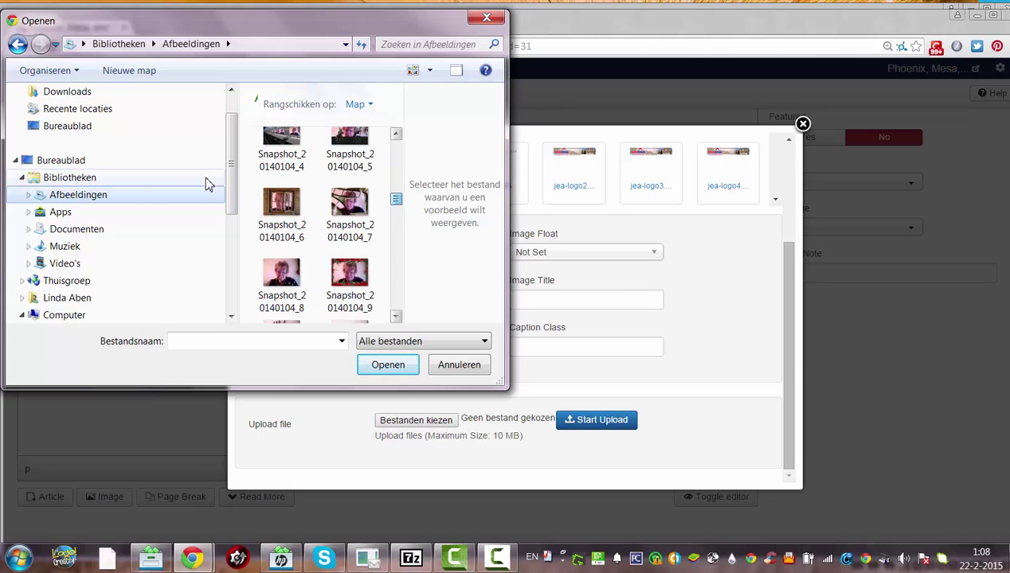
Step: Upload the photo IMG_1028 from the "Fotos van mij" folder in the Afbeeldingen library and leave the image dialog
left_click(72, 199)
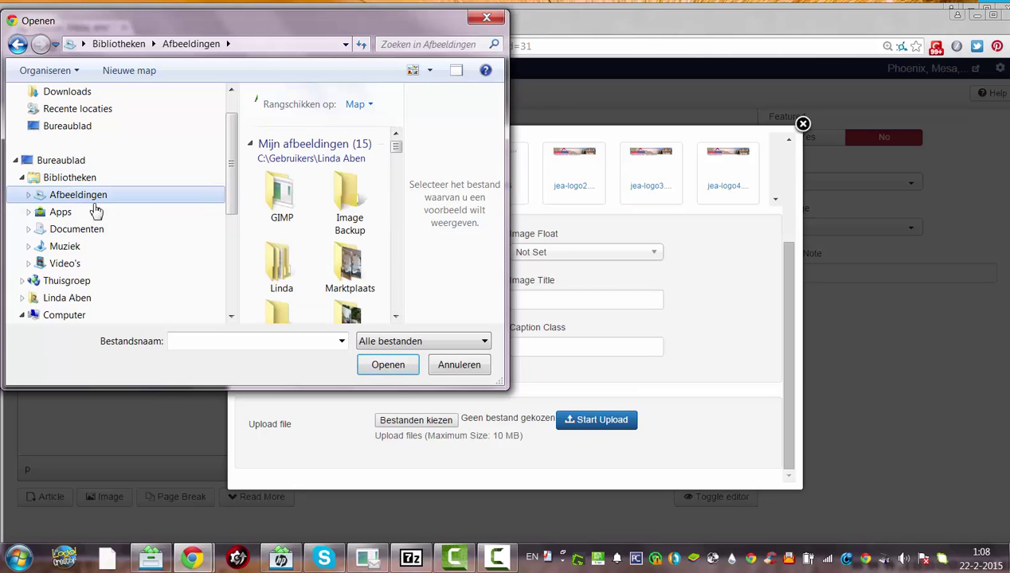
double_click(282, 275)
left_click(293, 213)
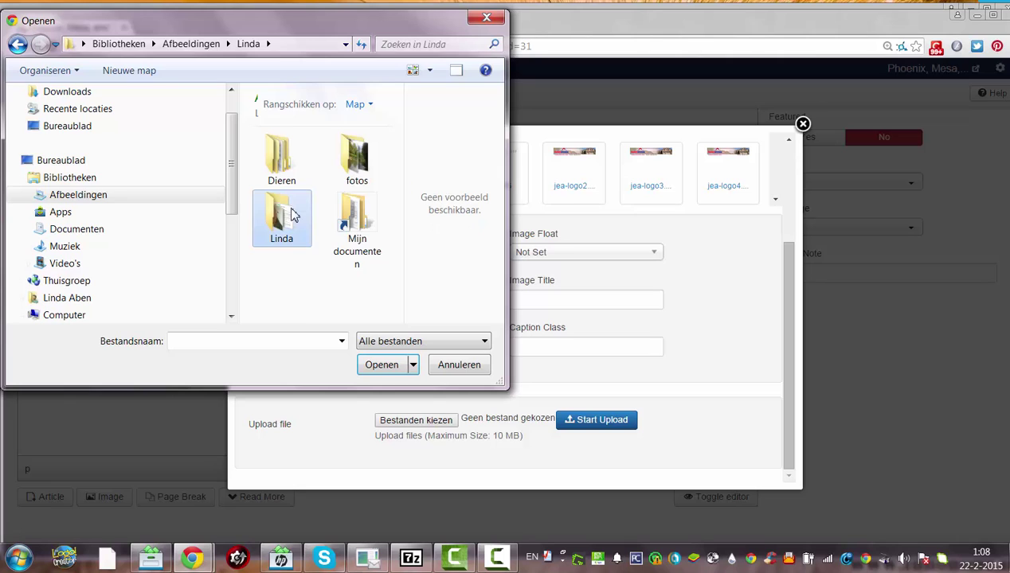
double_click(293, 213)
left_click_drag(404, 182, 424, 130)
left_click(352, 175)
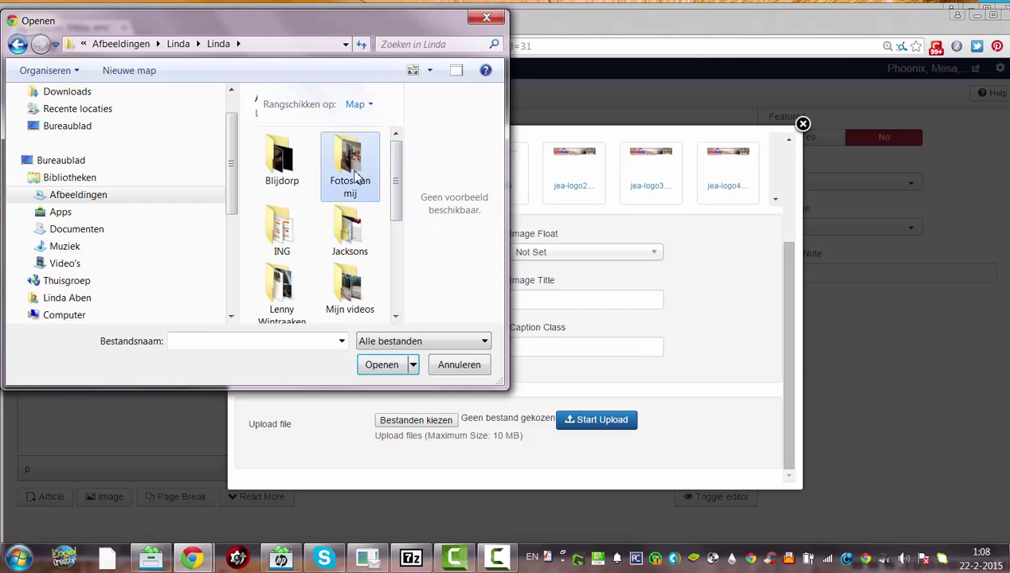
double_click(358, 177)
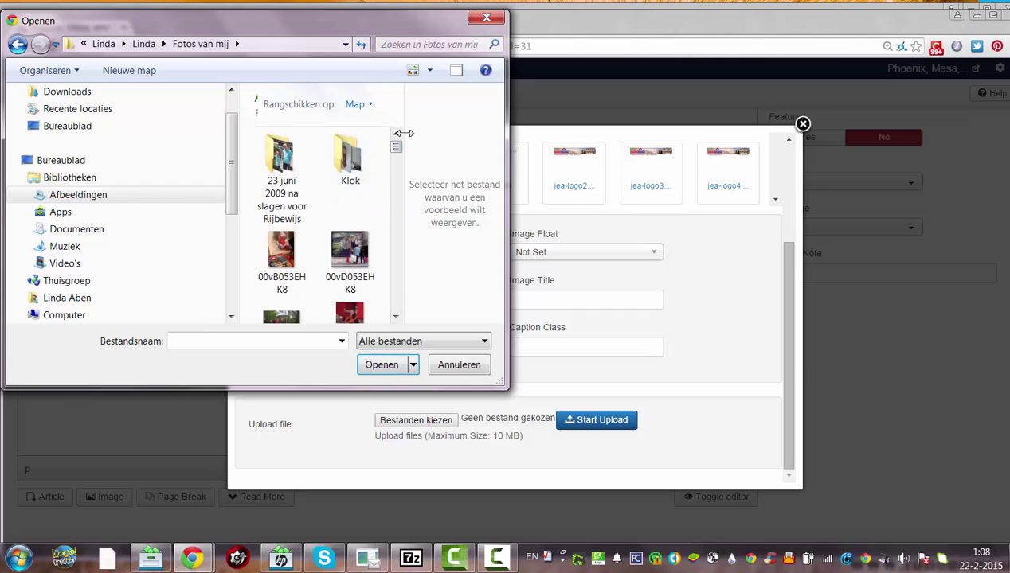
scroll(401, 156, "down", 6)
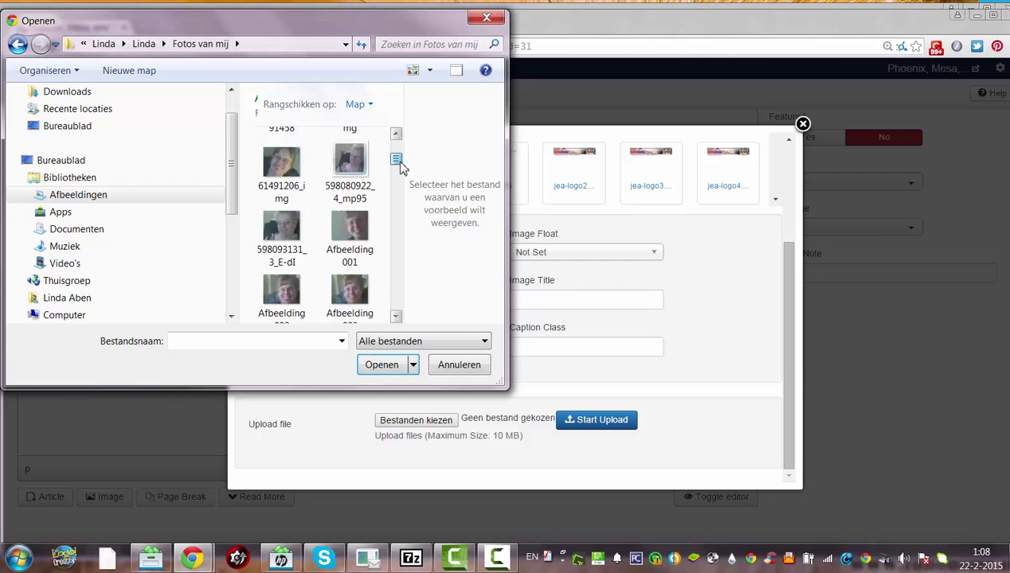
left_click_drag(402, 168, 388, 236)
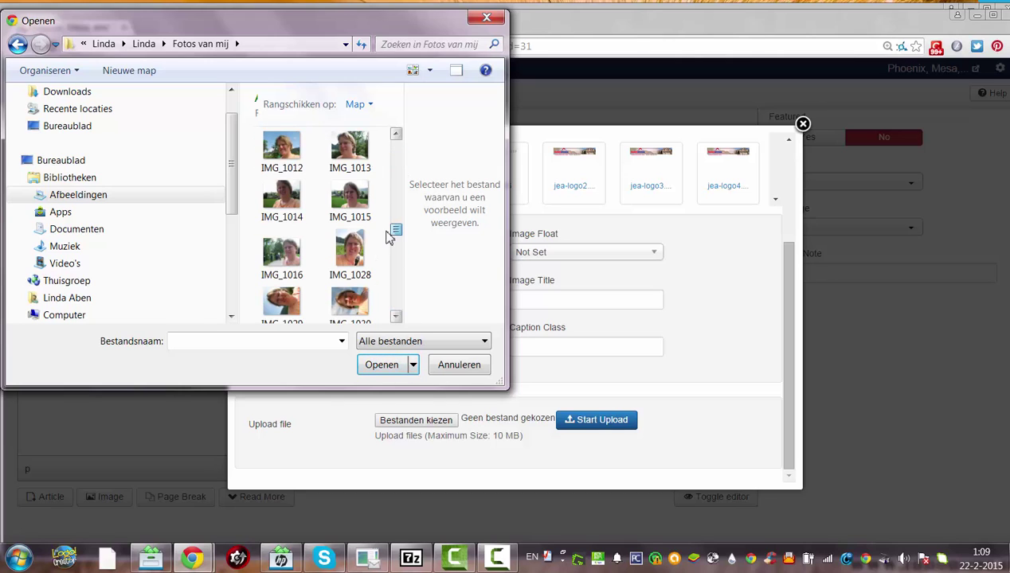
left_click(371, 250)
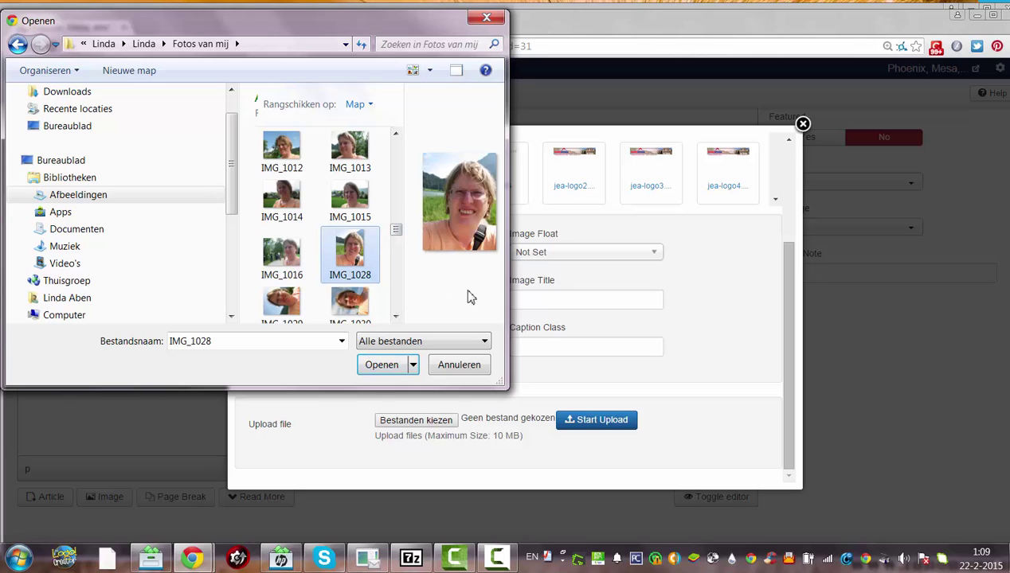
left_click(382, 369)
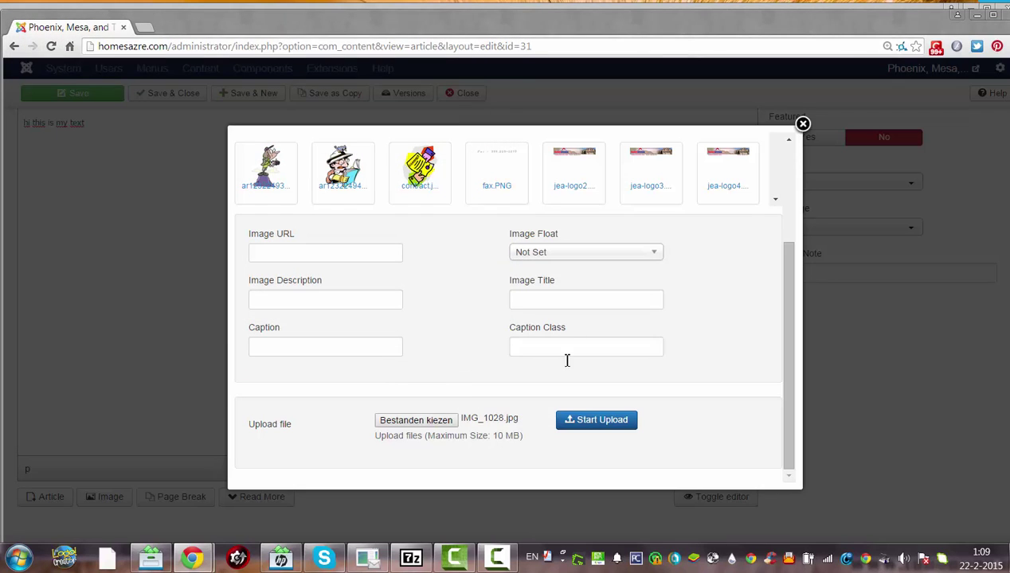
left_click(587, 430)
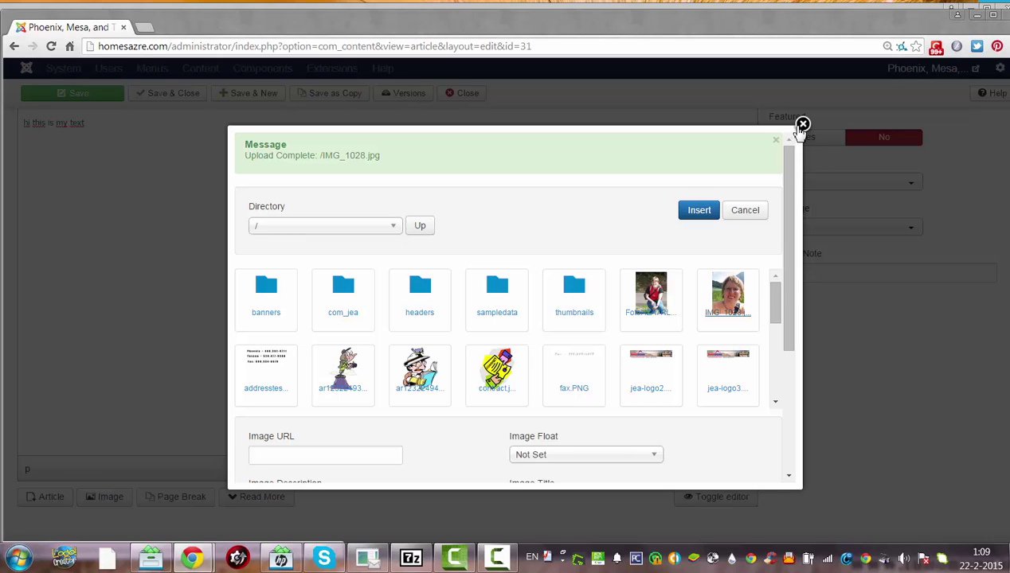
left_click(702, 214)
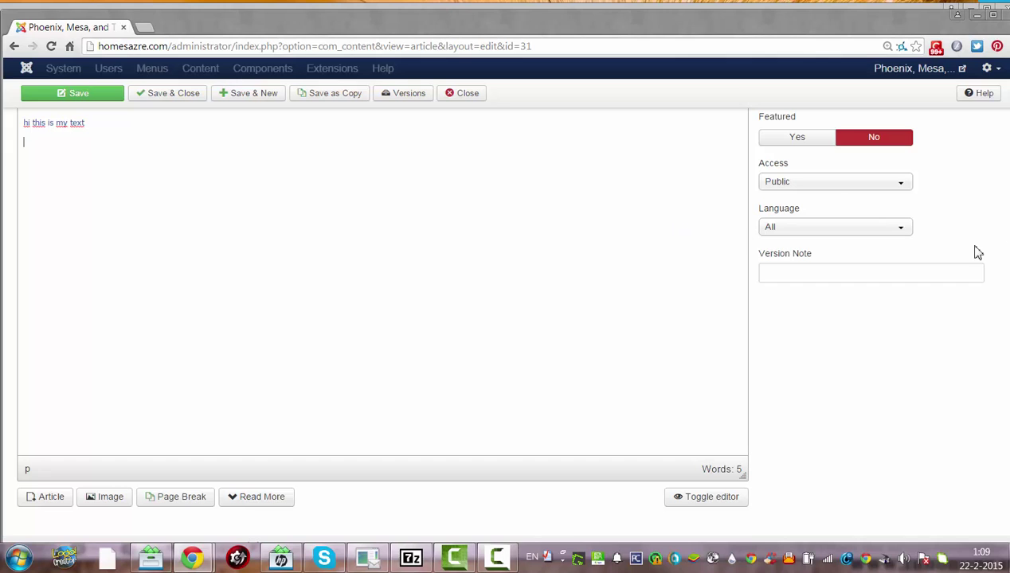
left_click_drag(974, 253, 975, 206)
scroll(382, 318, "up", 2)
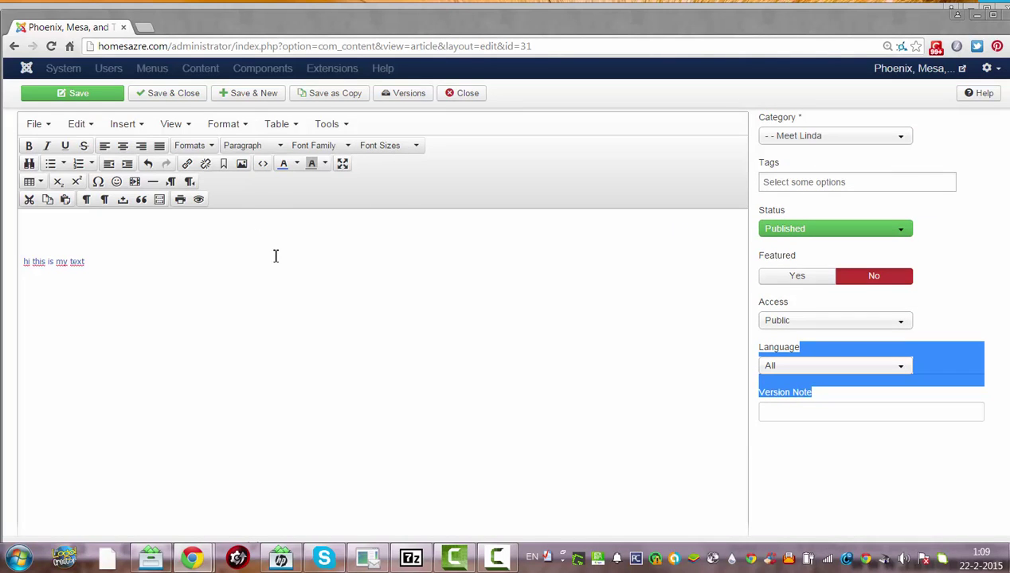
left_click(242, 164)
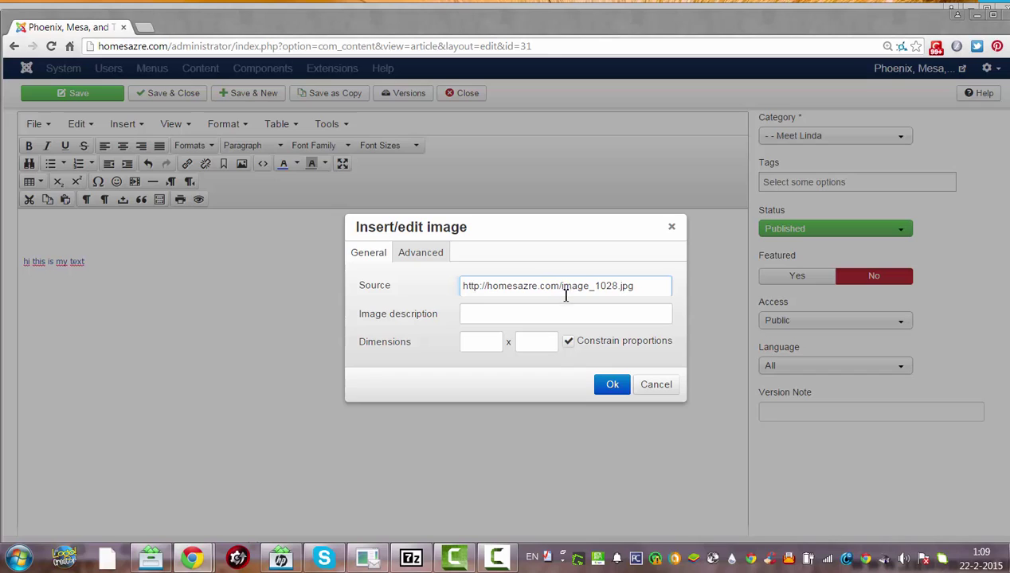
type("image/")
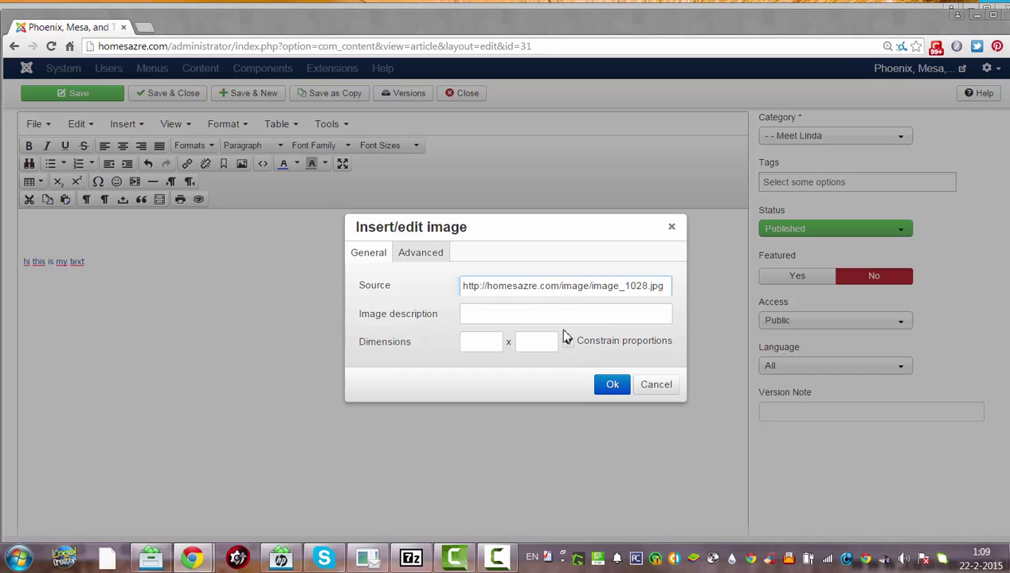
left_click(478, 342)
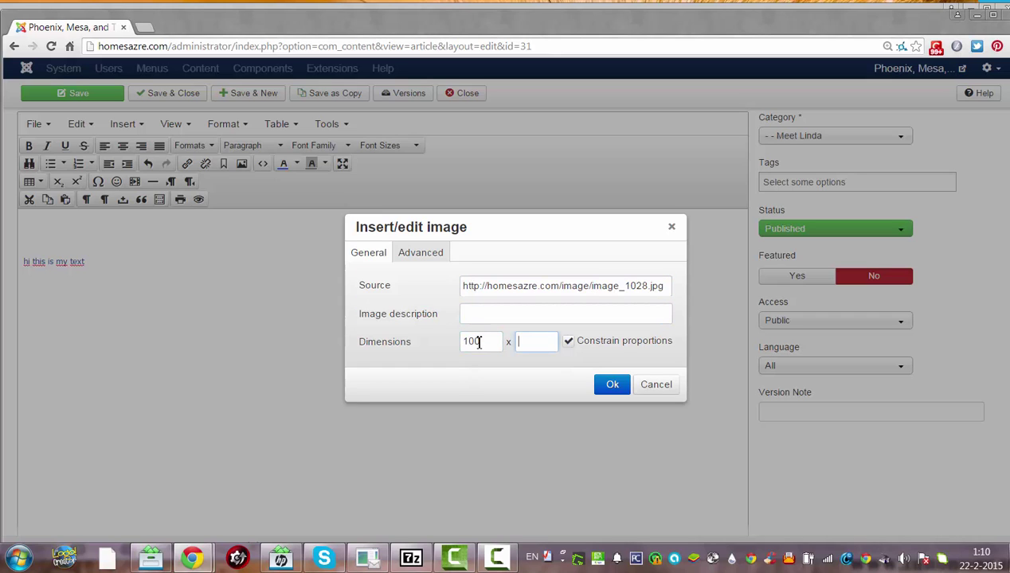
left_click(609, 386)
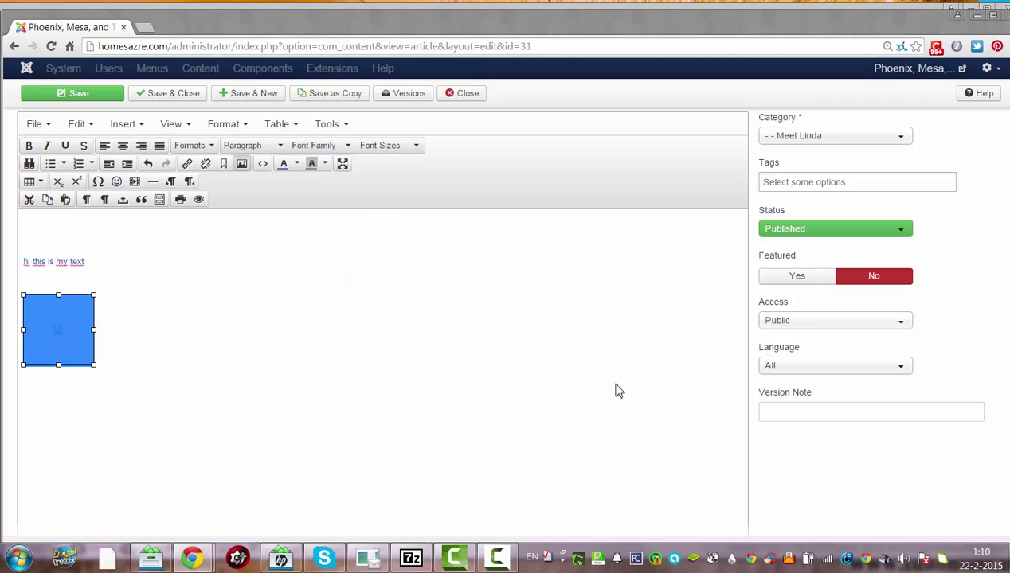
Step: Check the uploaded photo's file name in the article's image library and leave without inserting anything
left_click(98, 336)
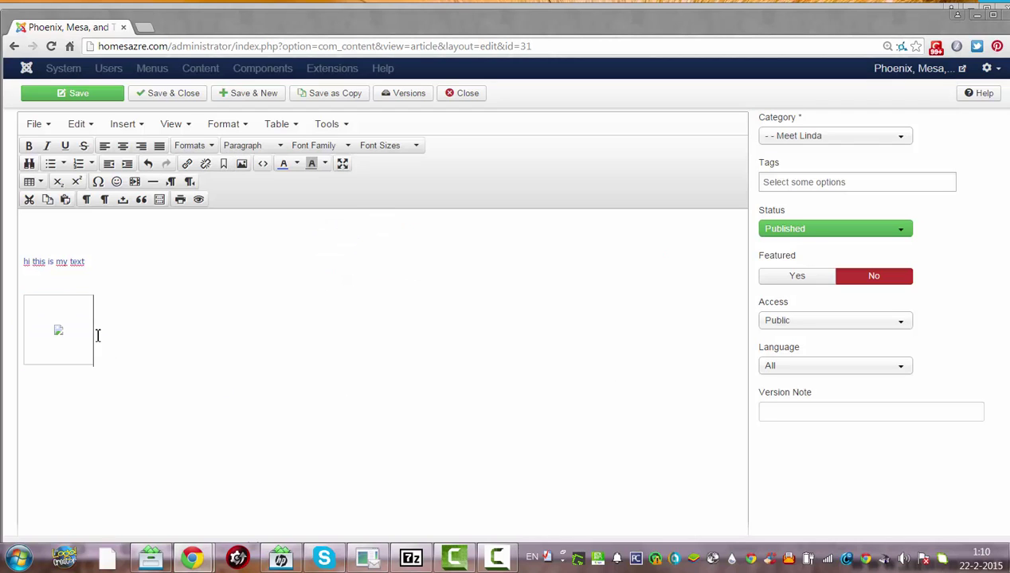
left_click(68, 328)
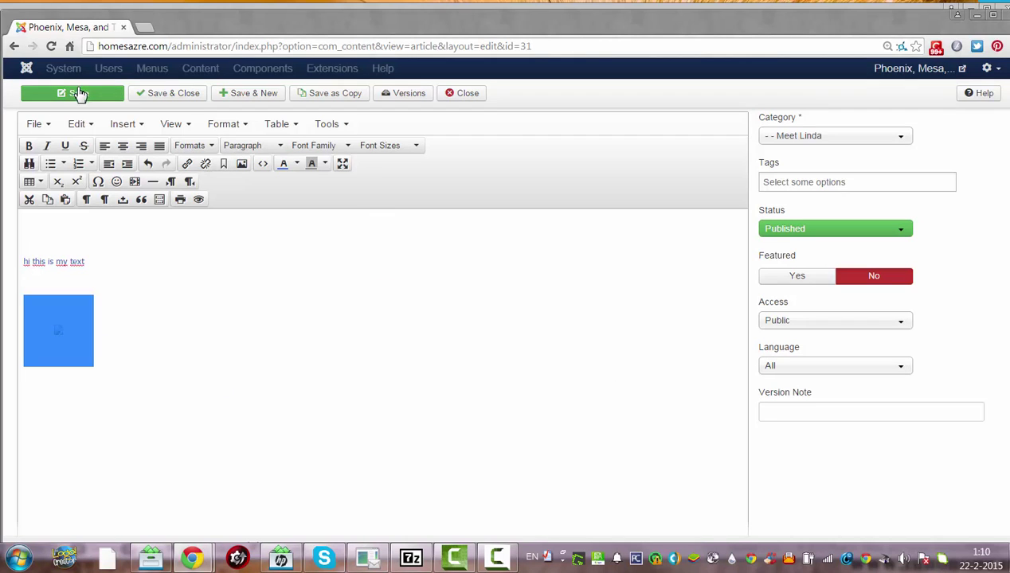
scroll(382, 319, "down", 2)
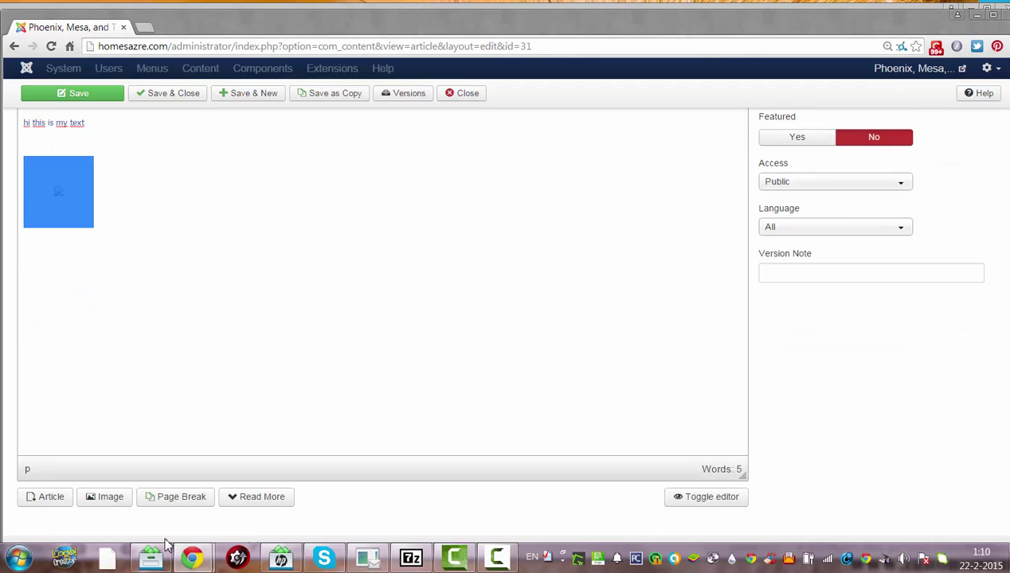
left_click(115, 499)
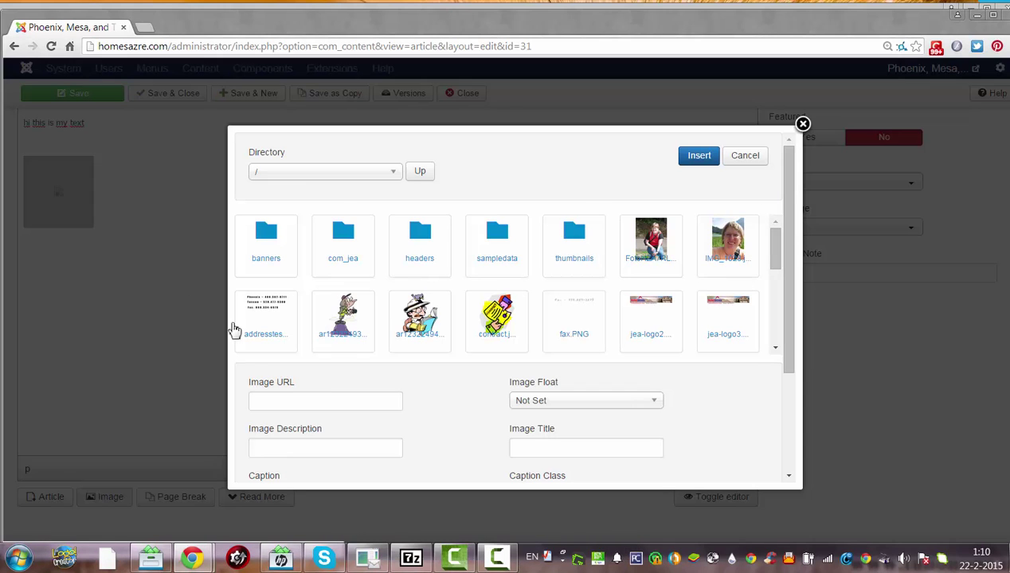
left_click(187, 311)
Step: Change the file name in the source of the image below the linked text to IMG_1028.jpg and apply it
left_click(76, 180)
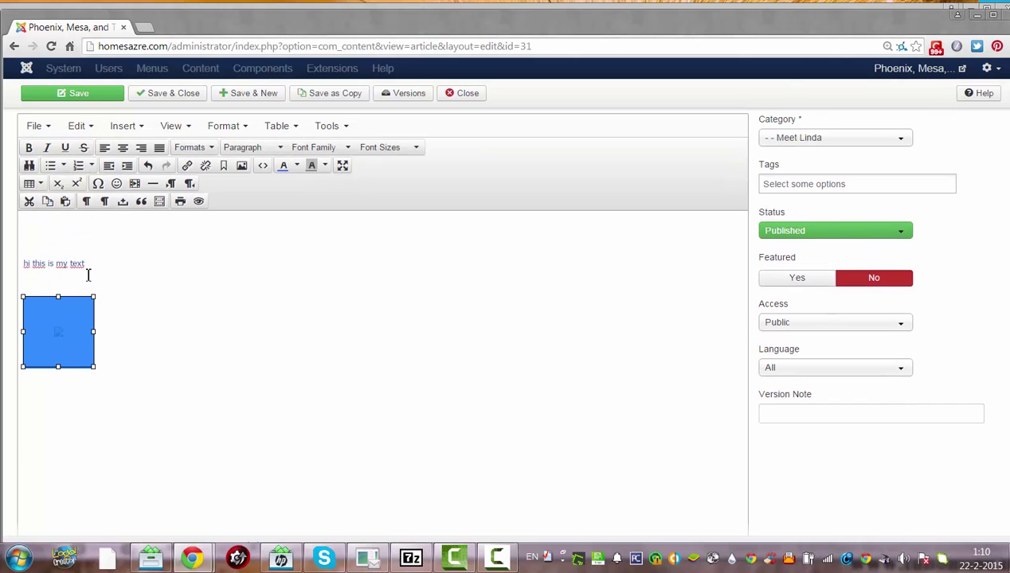
left_click(243, 169)
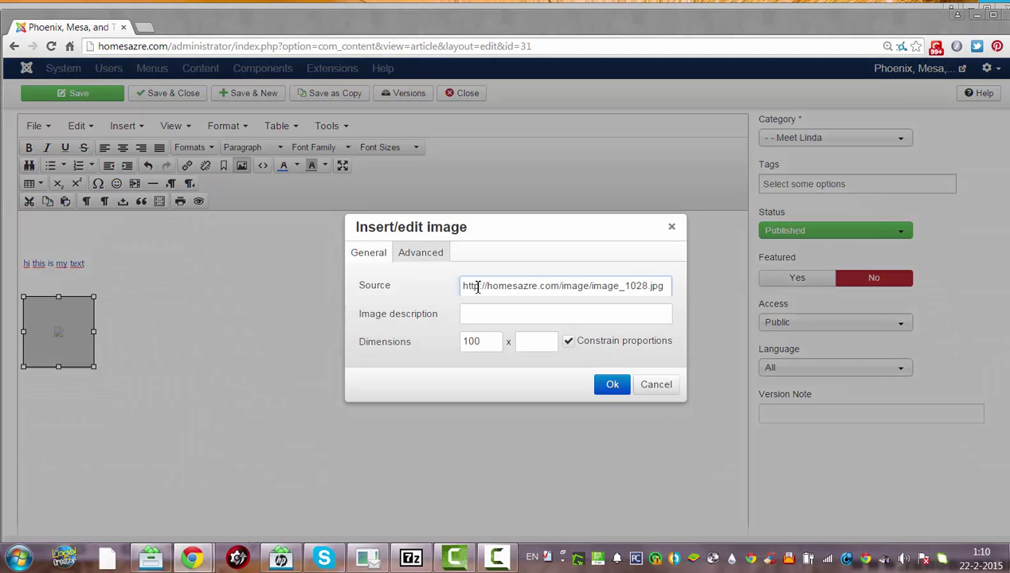
key("BackSpace")
key("BackSpace")
key("BackSpace")
key("BackSpace")
key("BackSpace")
type("IMG")
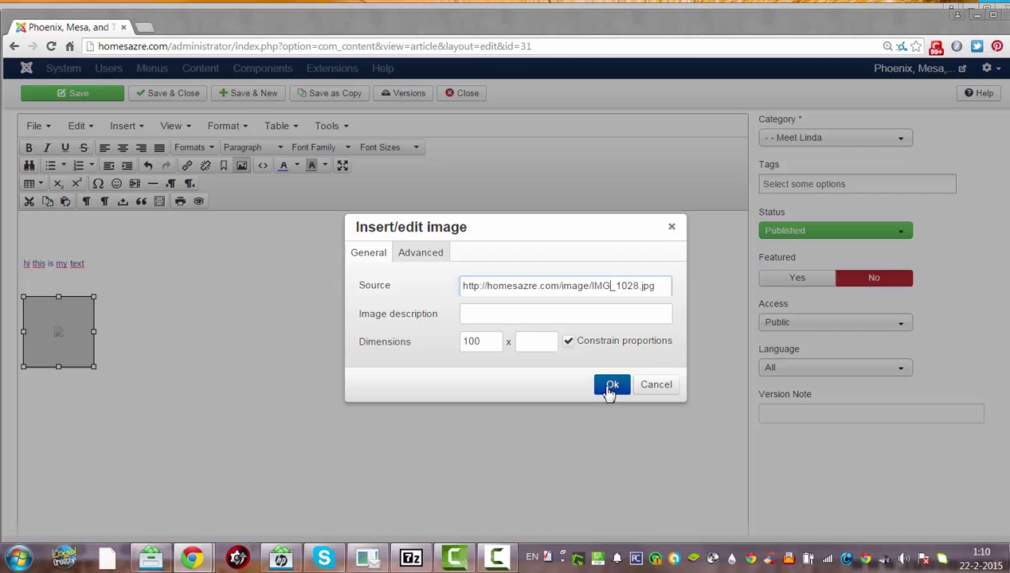
left_click(610, 387)
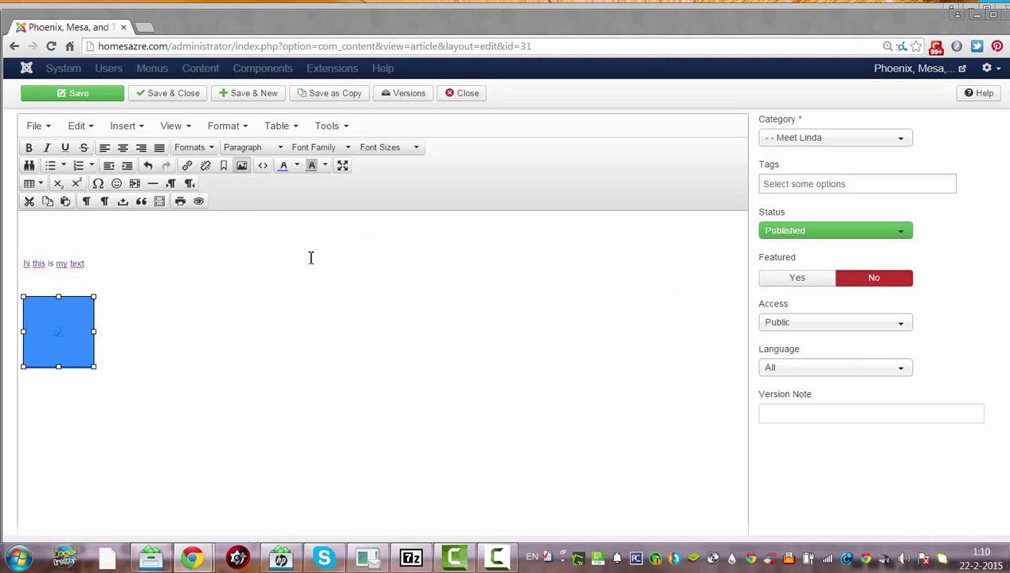
left_click(241, 166)
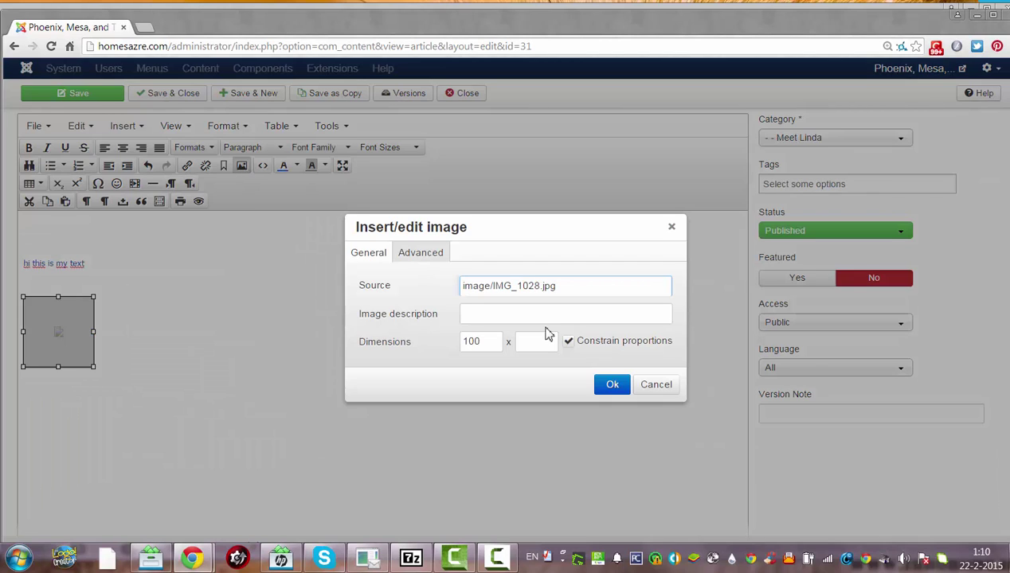
left_click_drag(529, 286, 387, 292)
left_click(465, 287)
type("http:/")
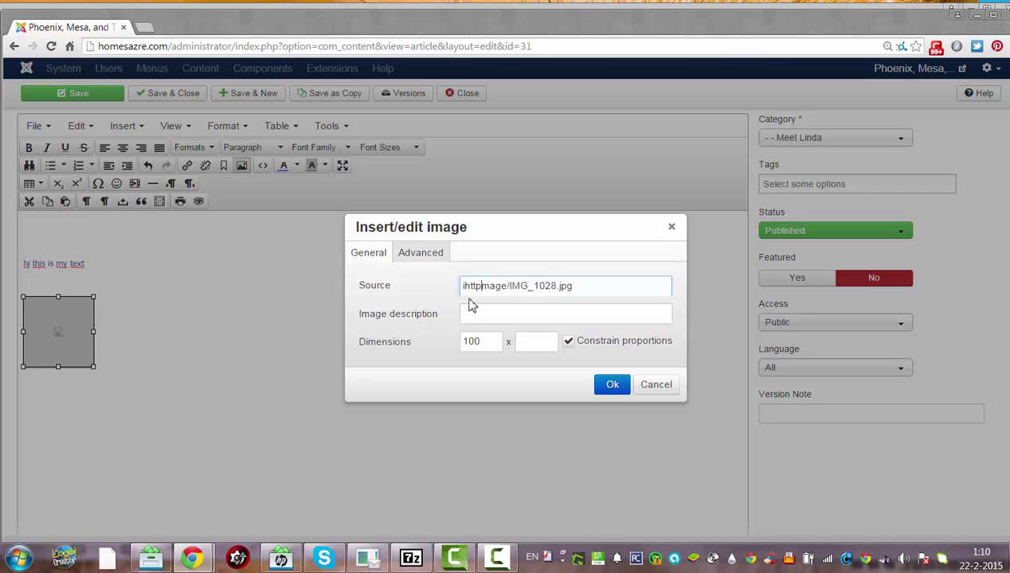
type("/ho,esa")
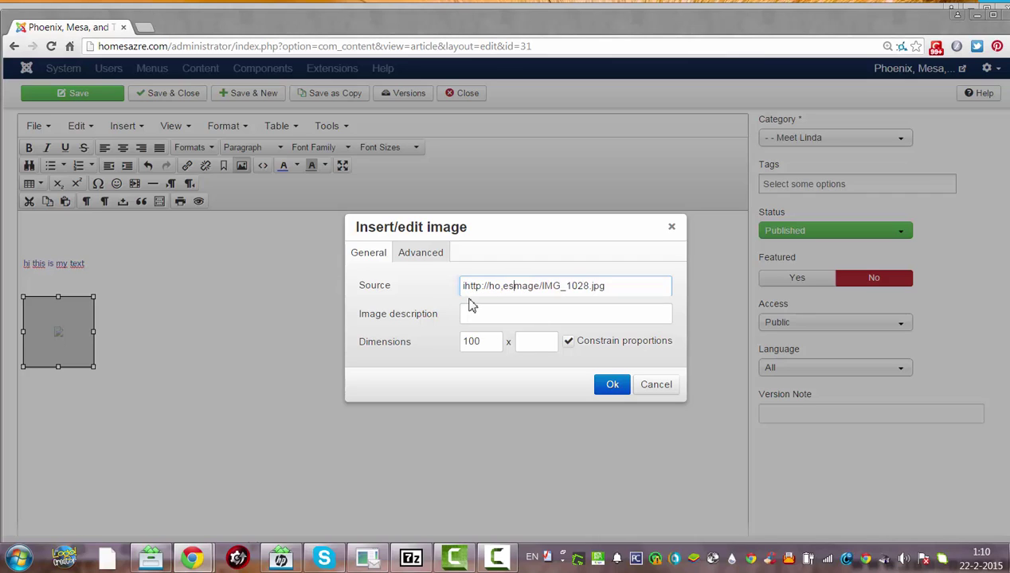
type("z")
key("BackSpace")
key("BackSpace")
key("BackSpace")
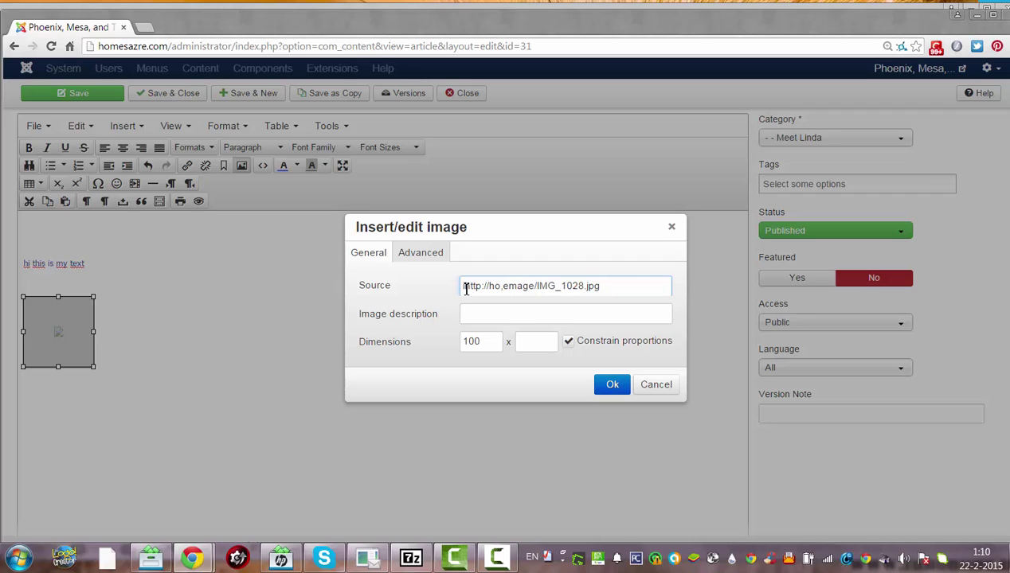
left_click(467, 289)
key("BackSpace")
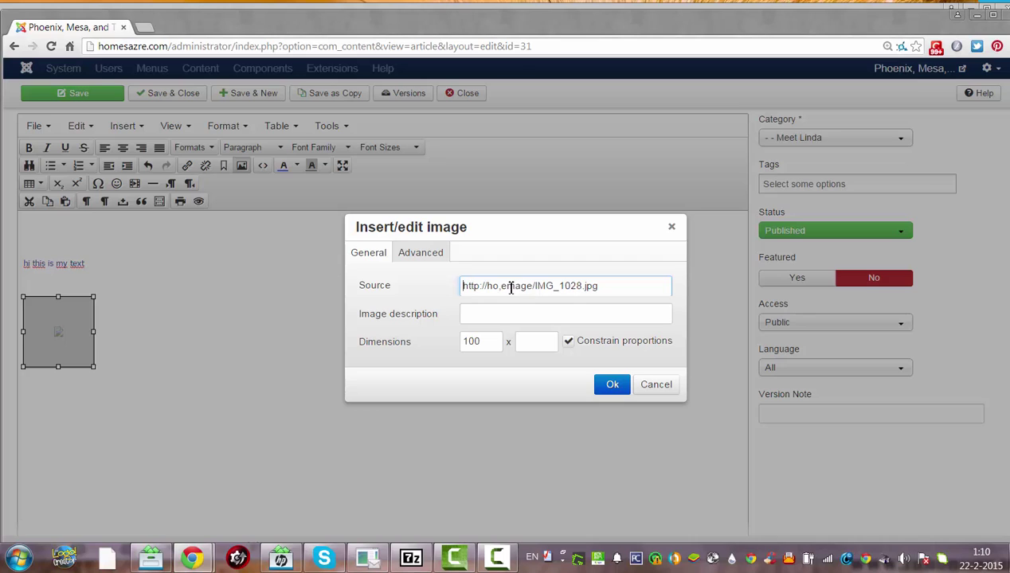
key("BackSpace")
key("BackSpace")
type("mesaz")
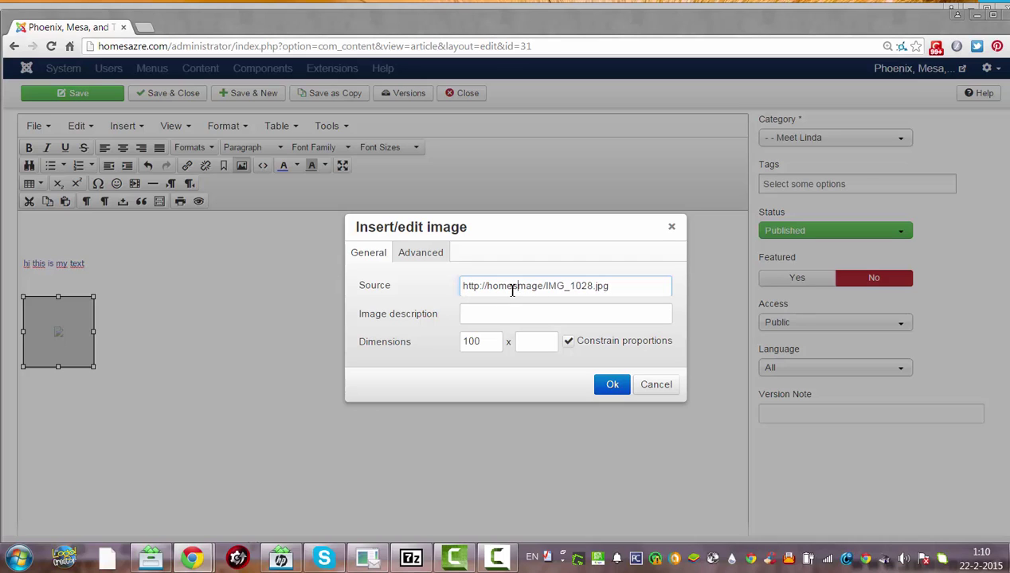
type("re")
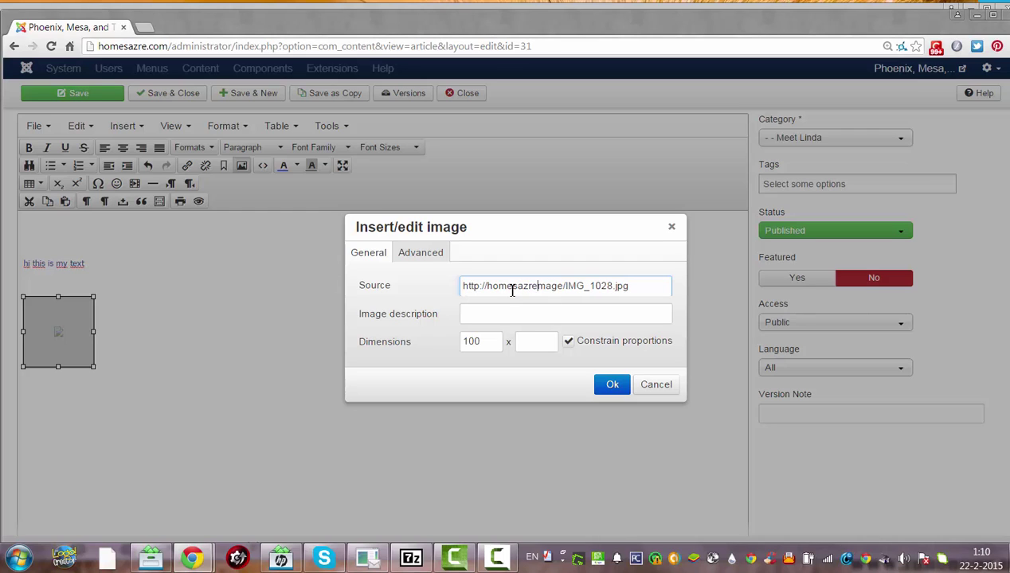
type(".co")
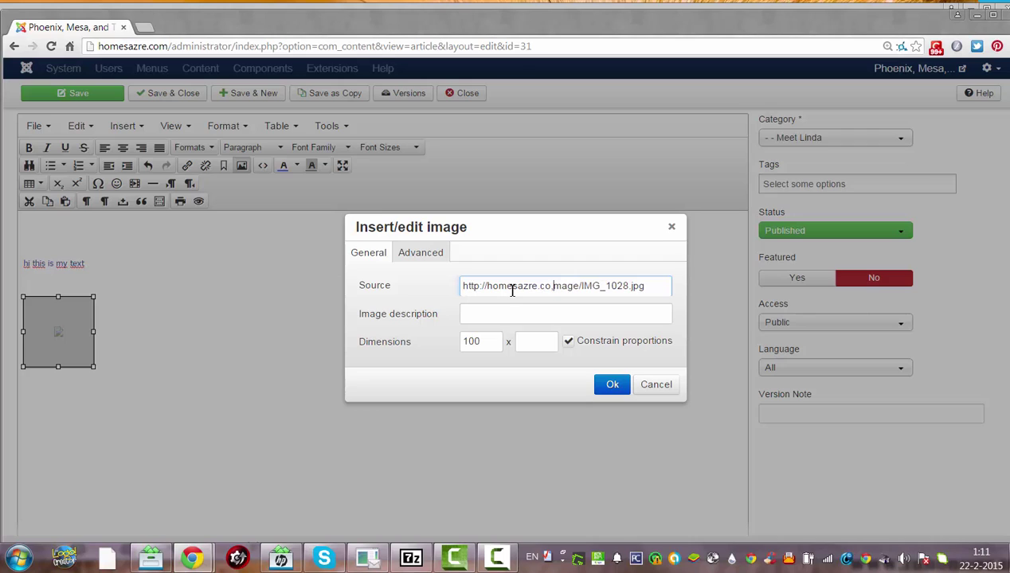
type("m/")
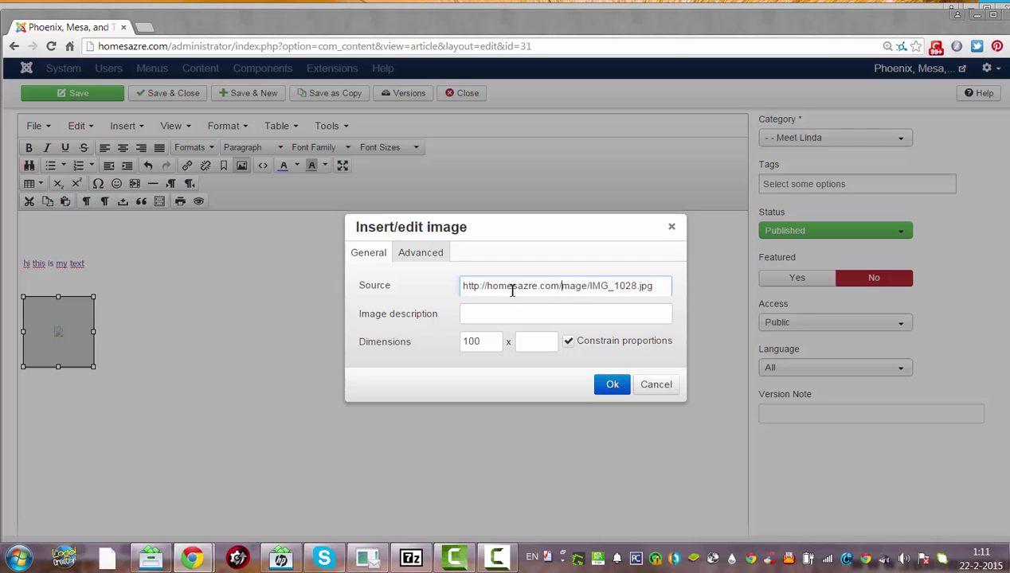
type("i")
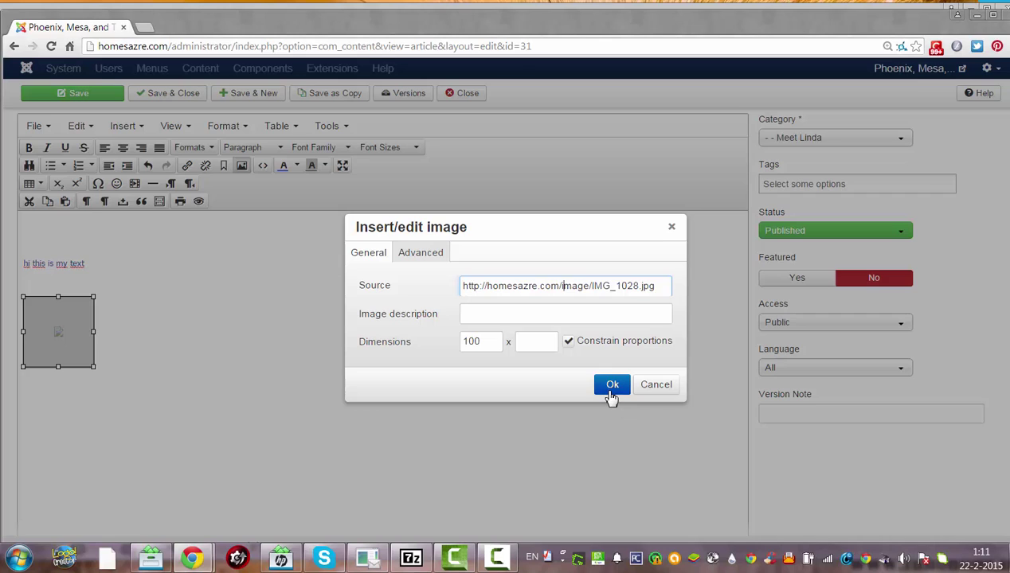
Step: Set the image's width to 200 with proportions constrained, and apply the image settings
left_click_drag(486, 342, 437, 348)
key("BackSpace")
type("200")
key("Tab")
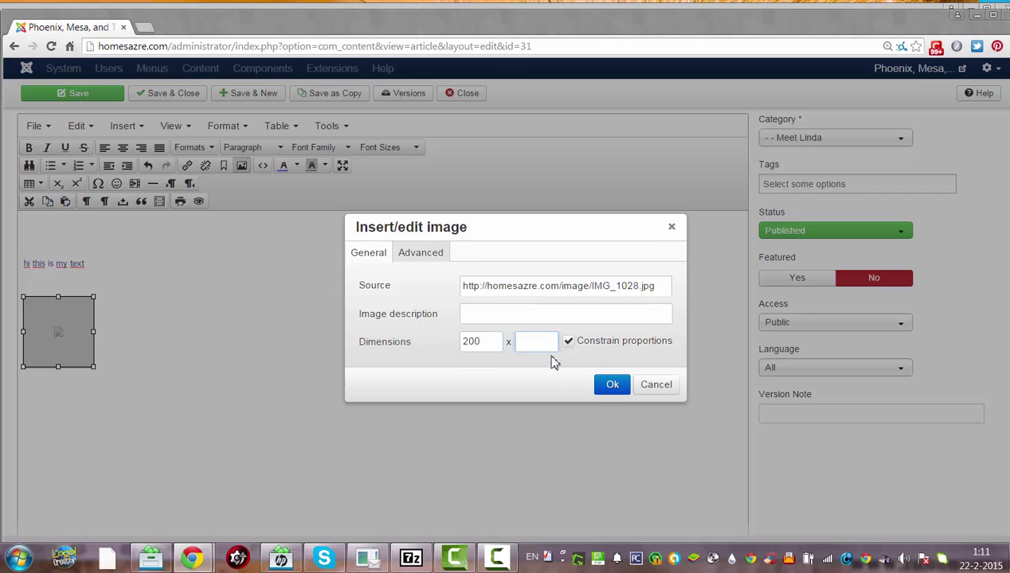
left_click(613, 385)
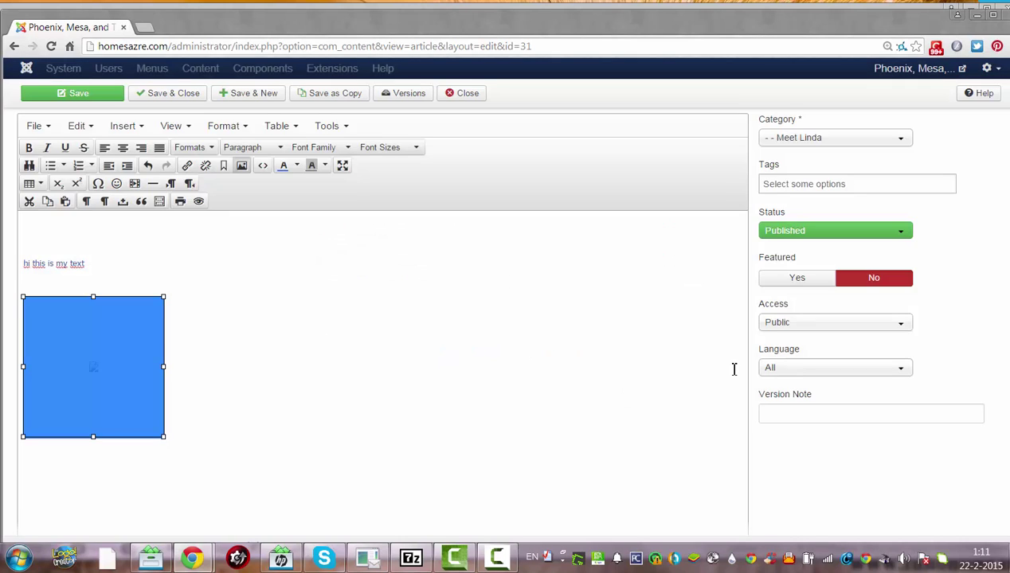
Step: Look for the uploaded photo in the article's image library and try to start an upload without choosing a file
scroll(733, 369, "down", 3)
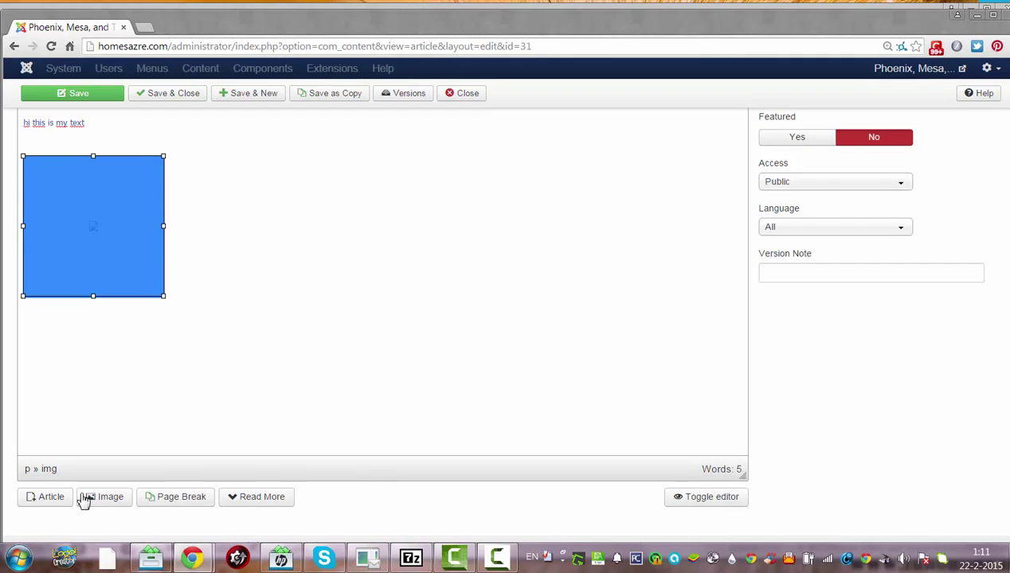
left_click(113, 505)
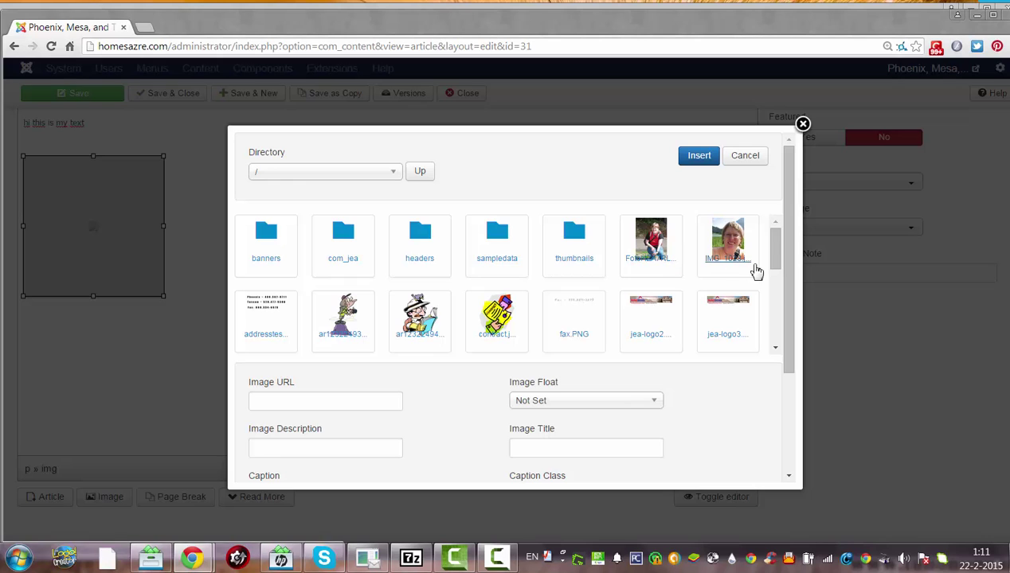
scroll(796, 339, "down", 1)
scroll(796, 339, "down", 3)
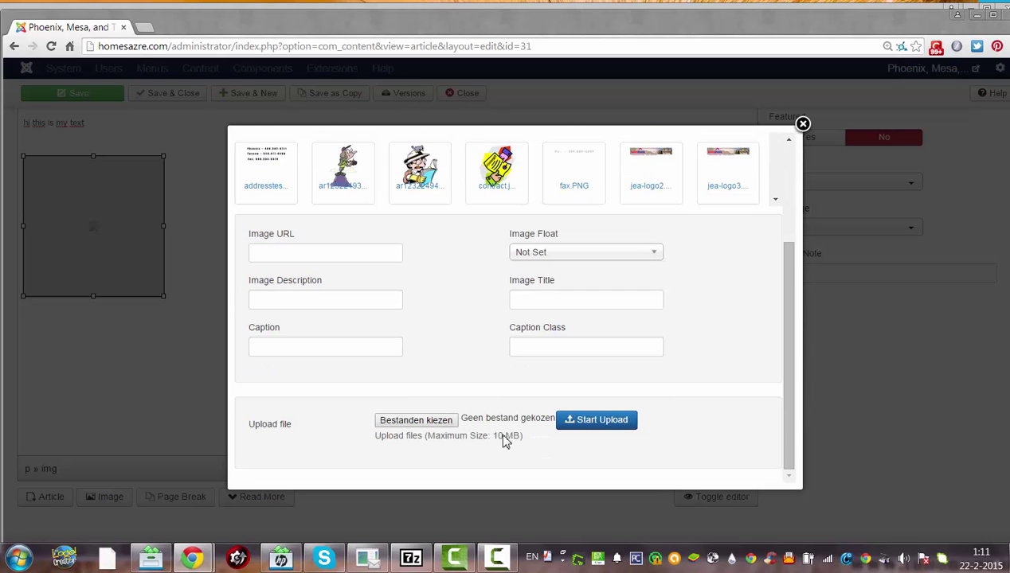
left_click(567, 426)
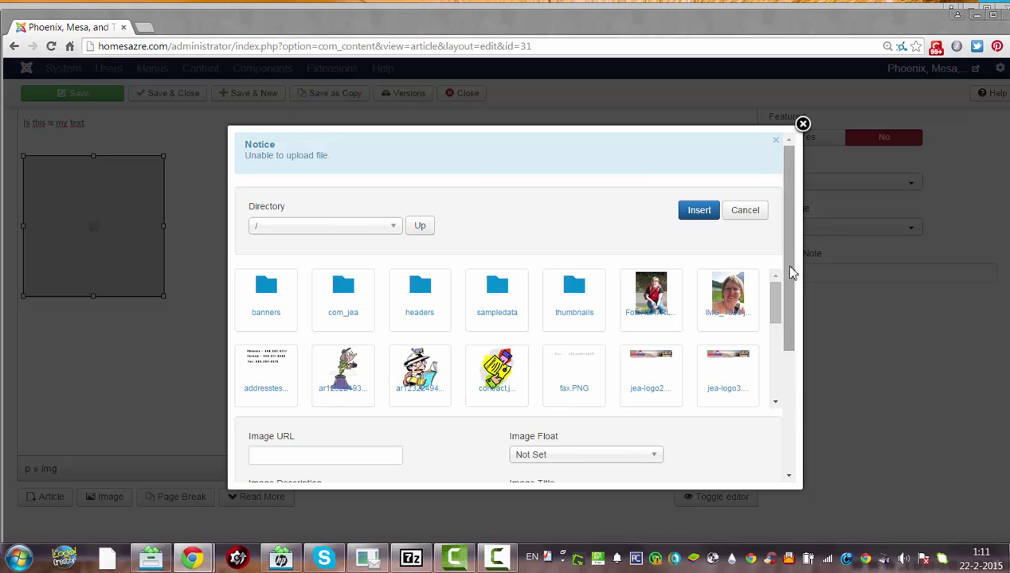
scroll(791, 393, "down", 5)
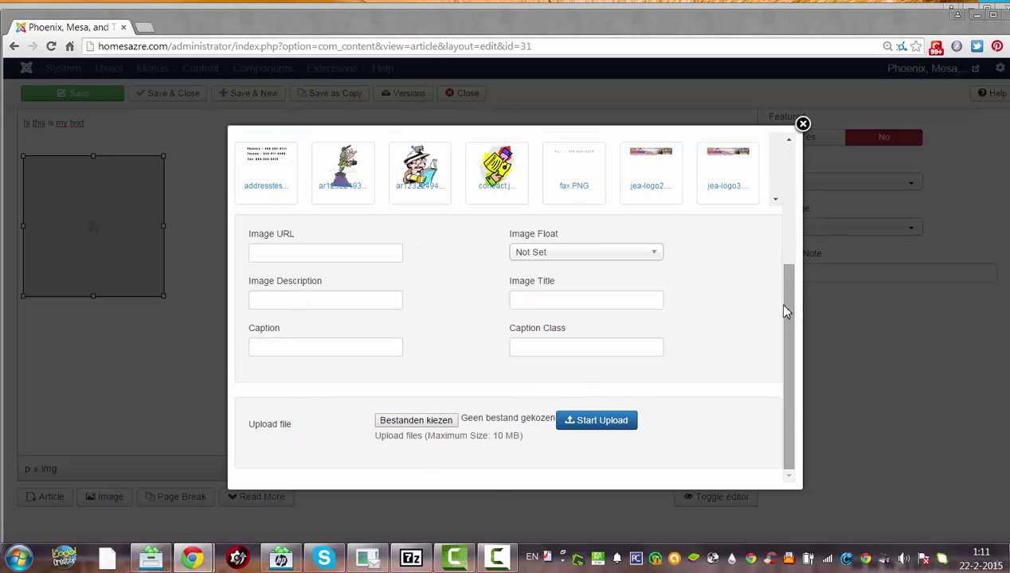
Step: Check the file name of photo IMG_1028 in the "Fotos van mij" folder, and leave the image library without uploading
left_click(434, 424)
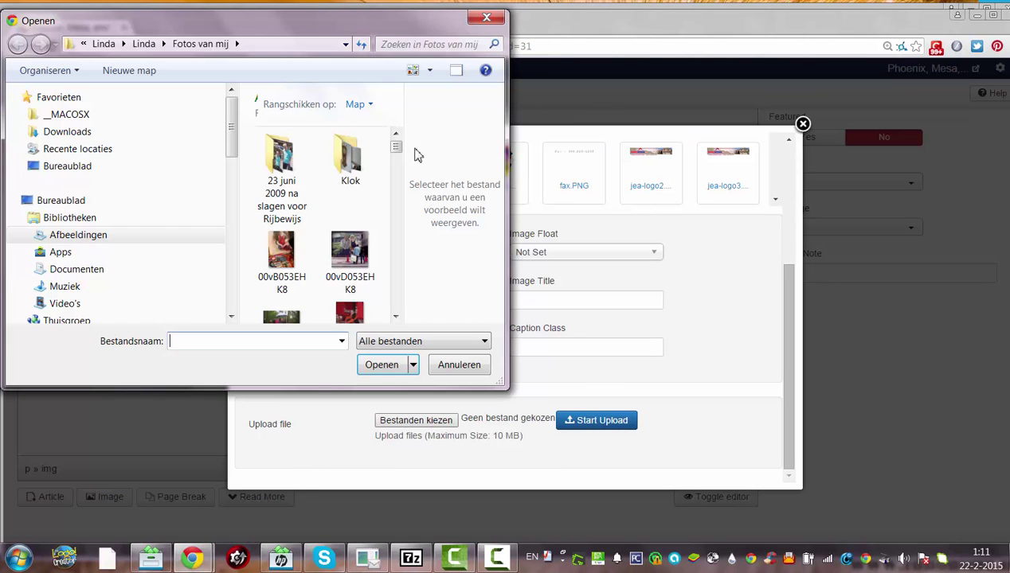
left_click_drag(396, 147, 389, 225)
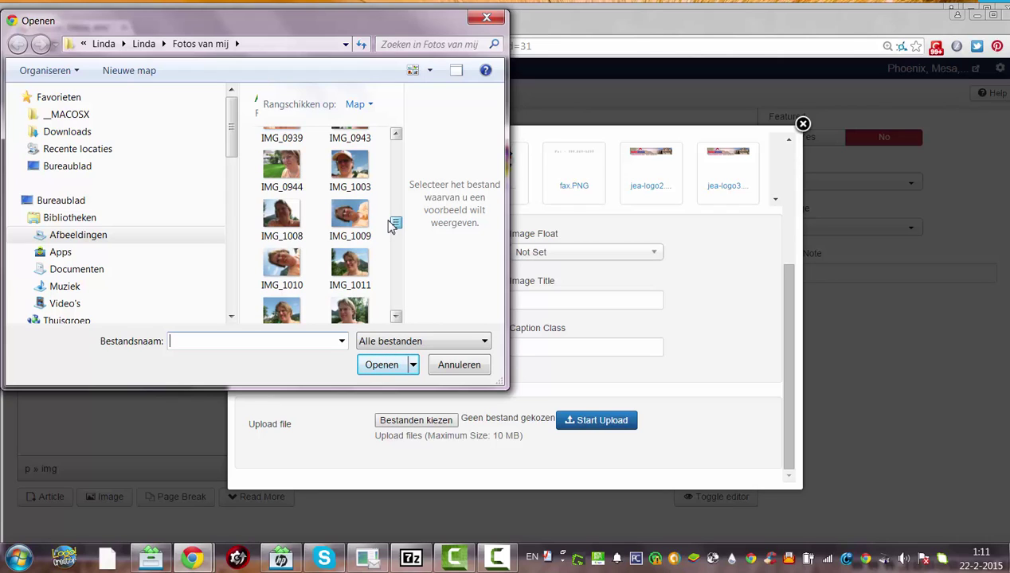
left_click_drag(389, 226, 394, 230)
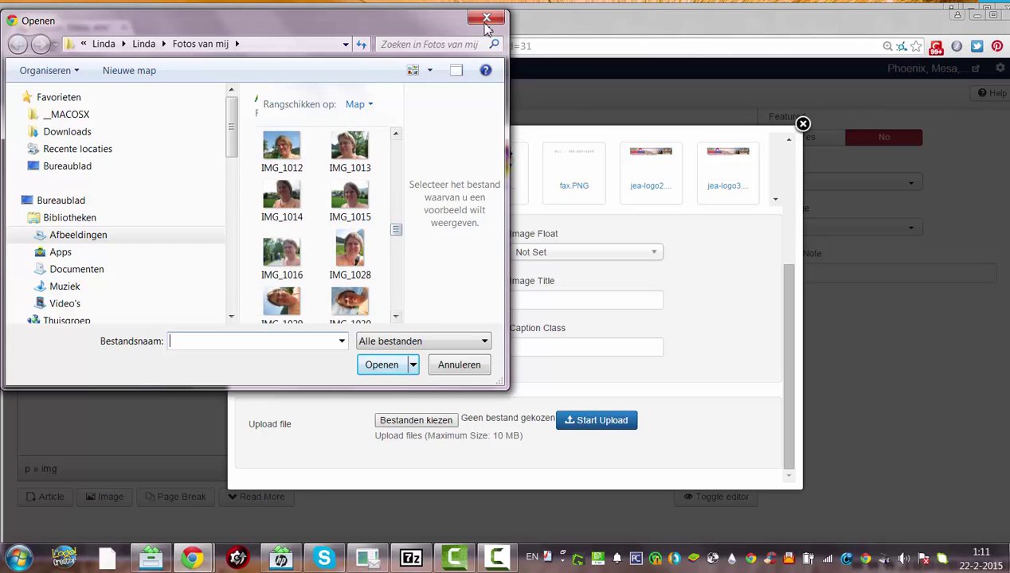
left_click(350, 243)
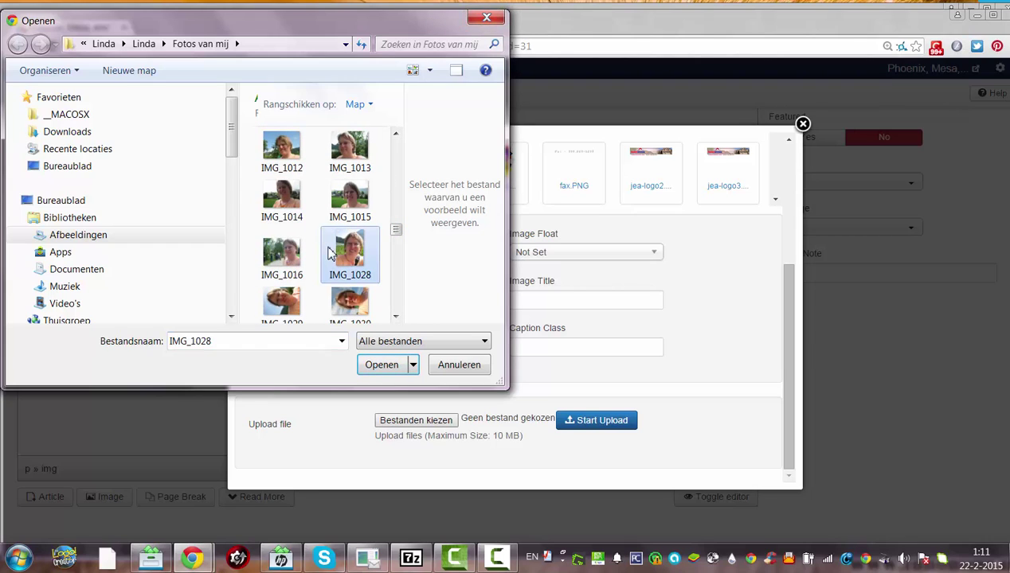
left_click(234, 338)
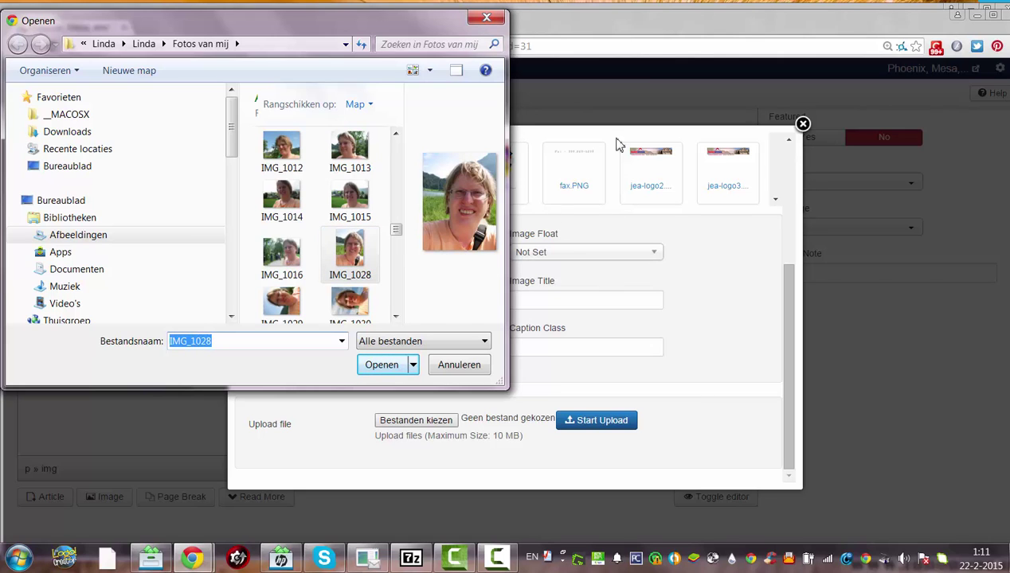
left_click(486, 20)
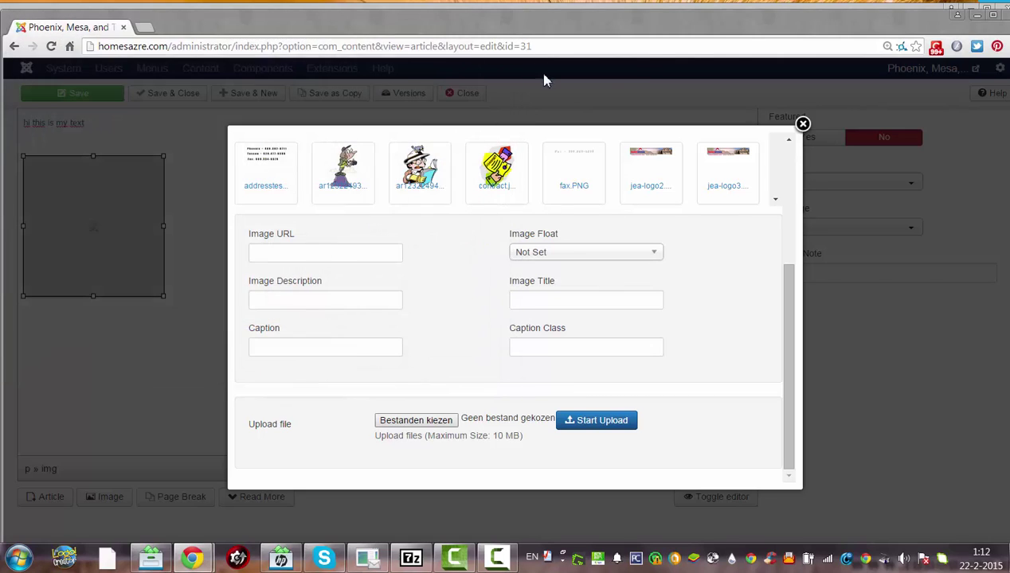
left_click_drag(796, 340, 791, 229)
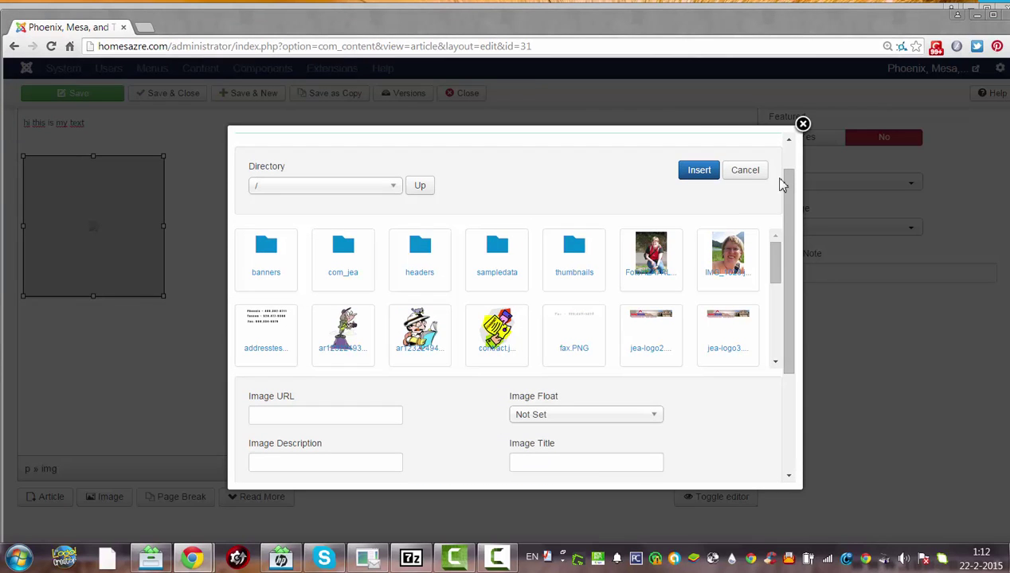
left_click(802, 125)
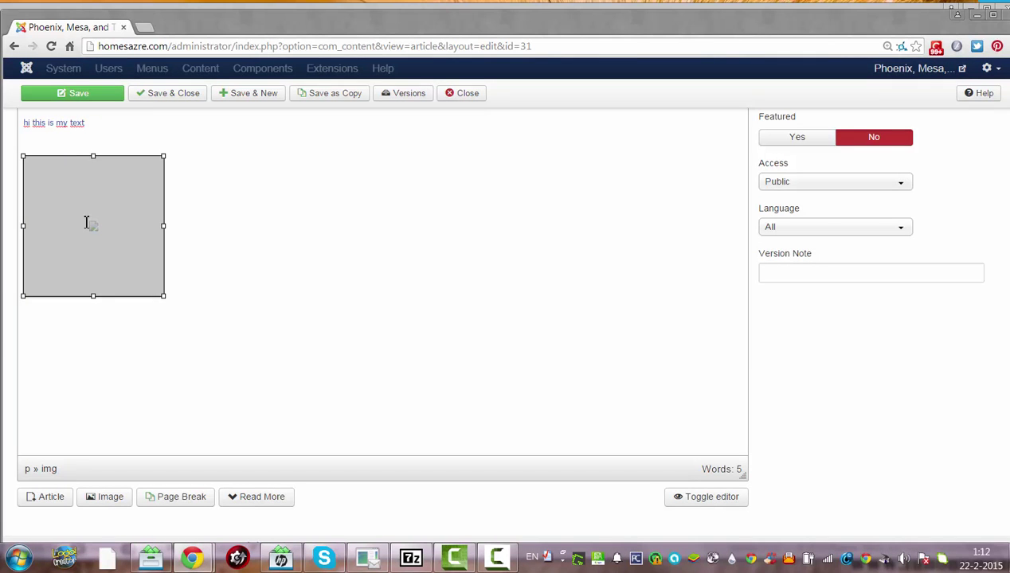
Step: Rewrite the selected image's source as the relative path image/IMG_1028.jpg and apply the image settings
scroll(382, 318, "up", 2)
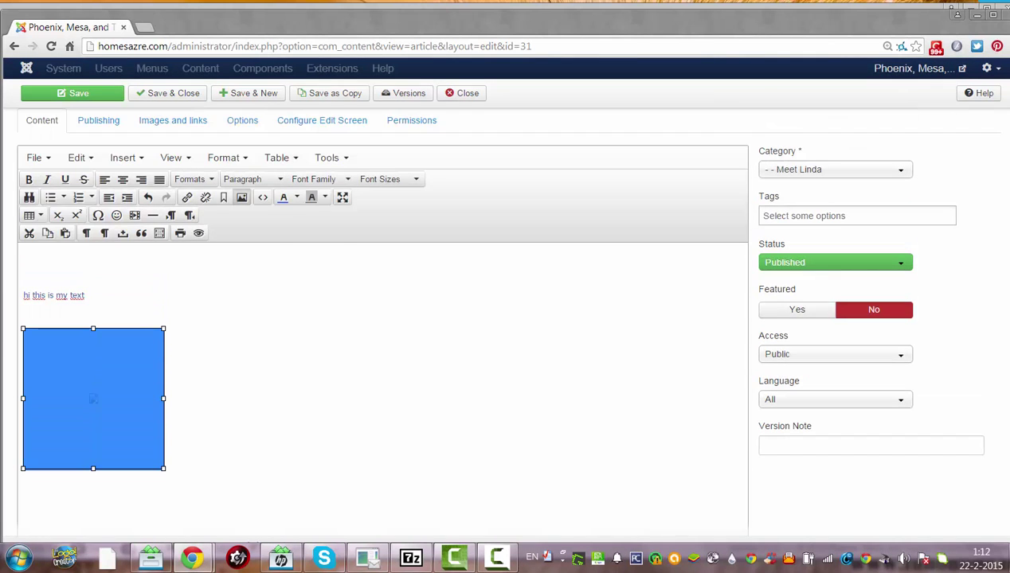
left_click(242, 199)
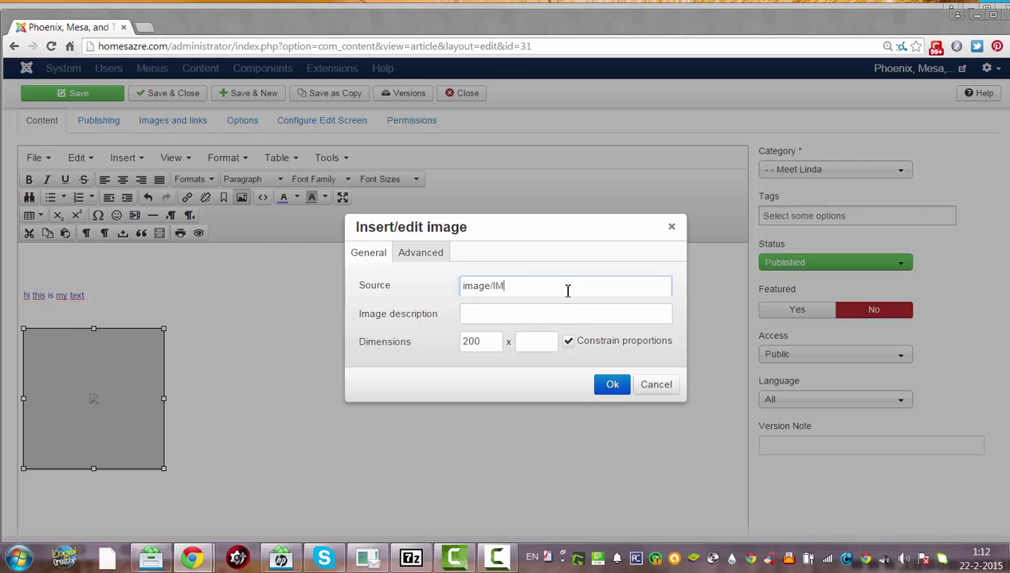
type("IMG_1028")
key("Tab")
key("Tab")
left_click(529, 340)
left_click(611, 385)
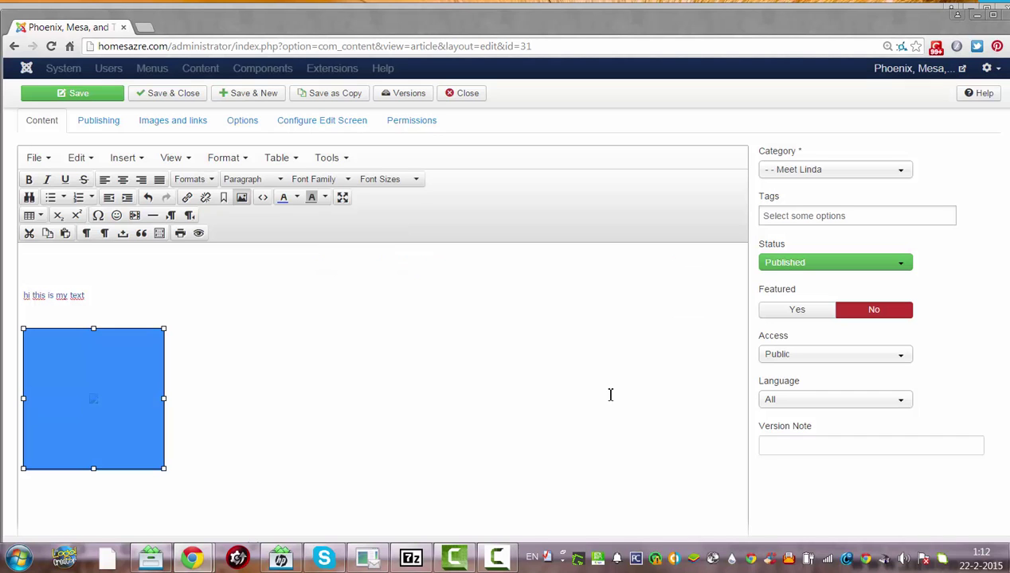
left_click(241, 197)
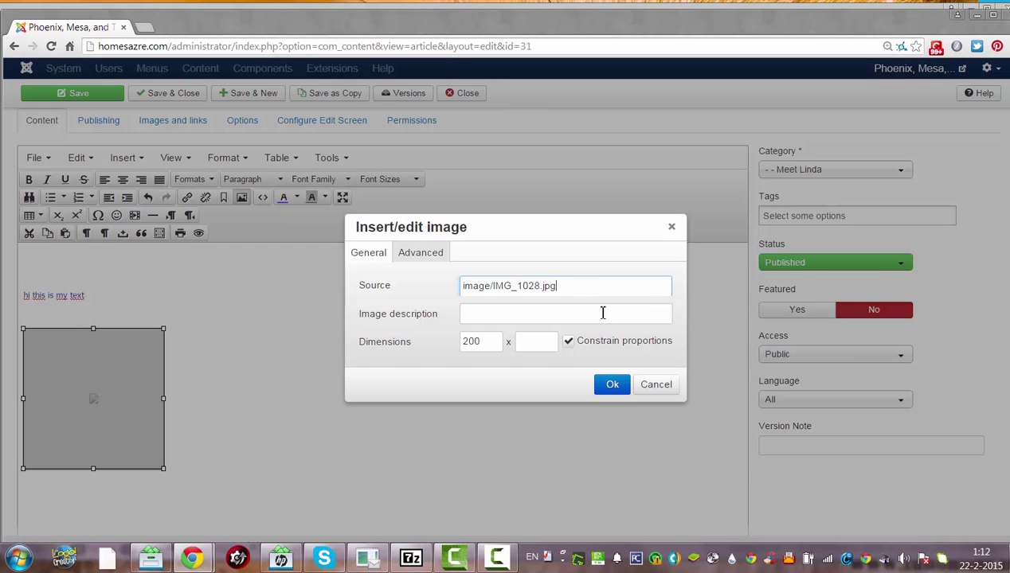
left_click(611, 385)
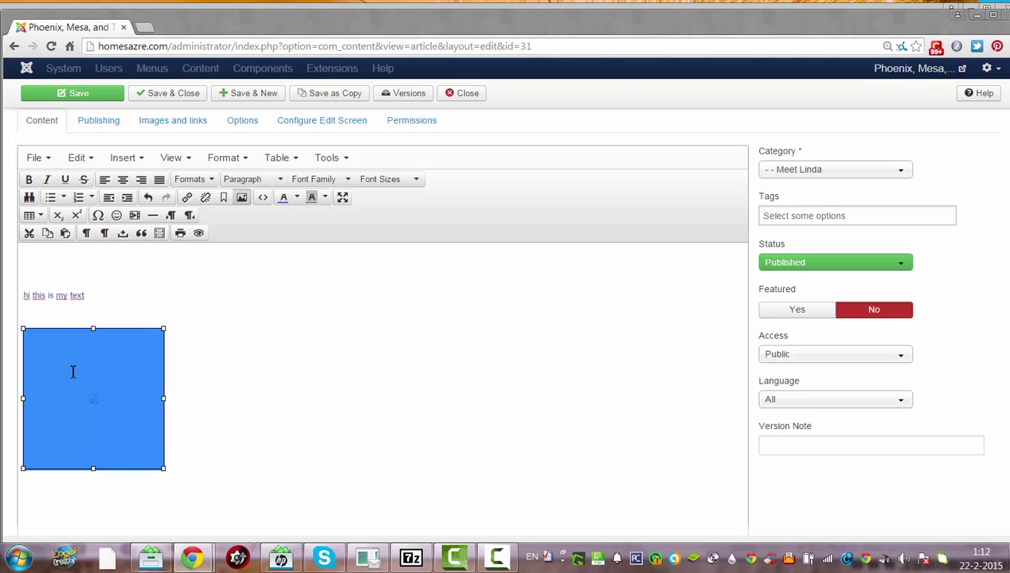
Step: Delete the broken image from the article
key("Delete")
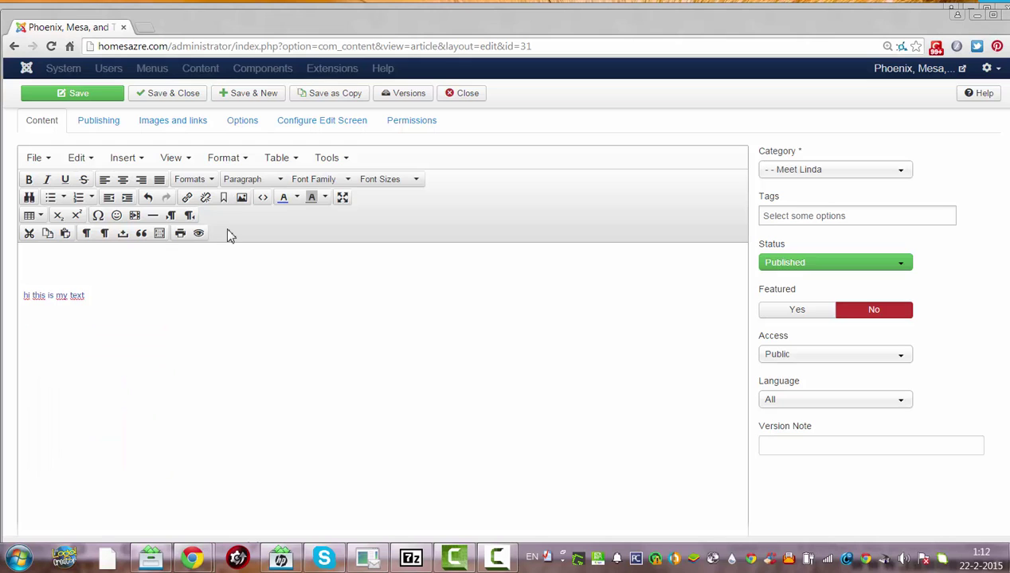
Step: Switch to Windows Explorer, find the "Fotos van mij" folder in the pictures library, and select photo IMG_1028
left_click(19, 557)
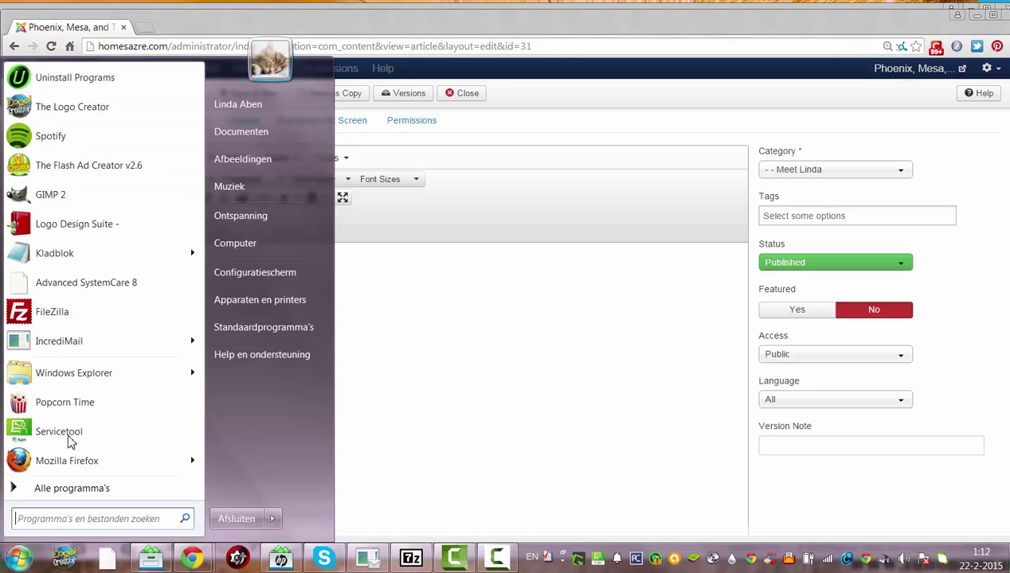
left_click(256, 159)
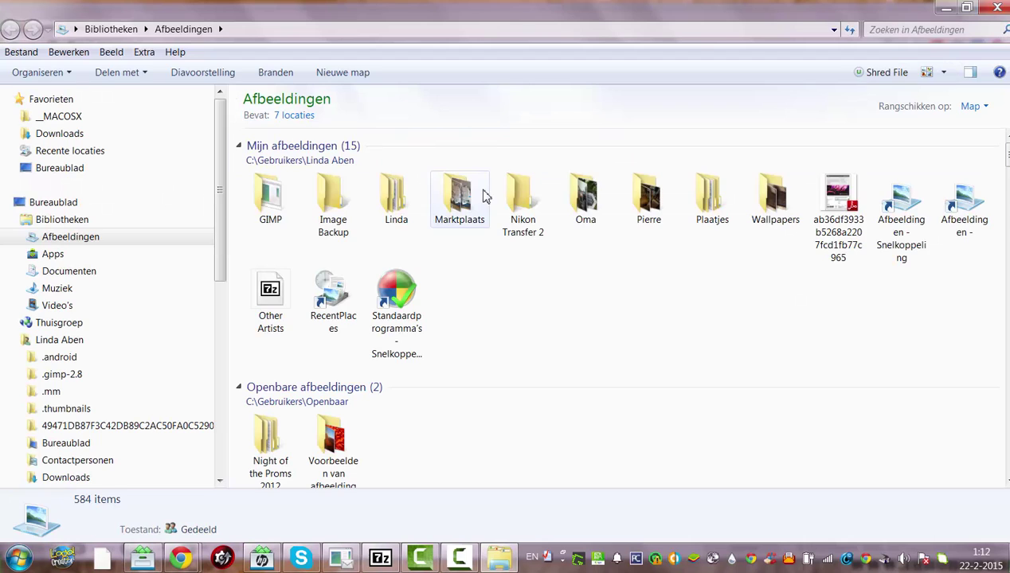
double_click(415, 203)
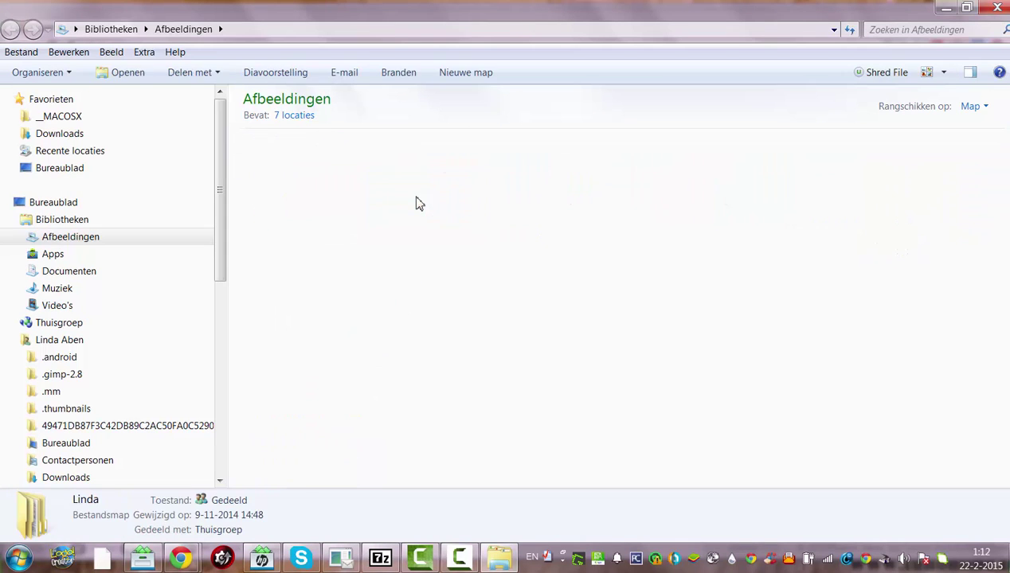
left_click(392, 171)
double_click(393, 171)
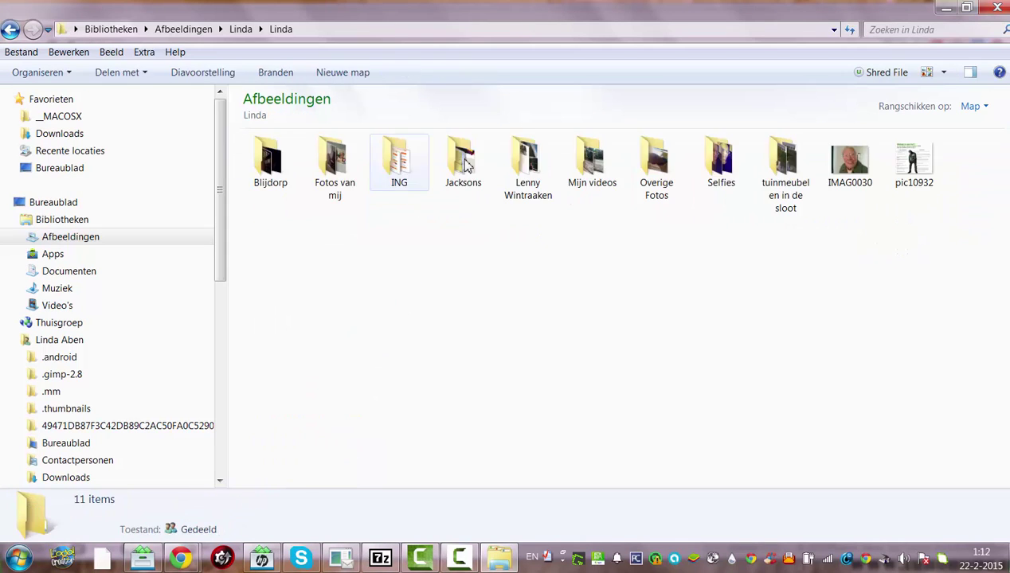
double_click(606, 189)
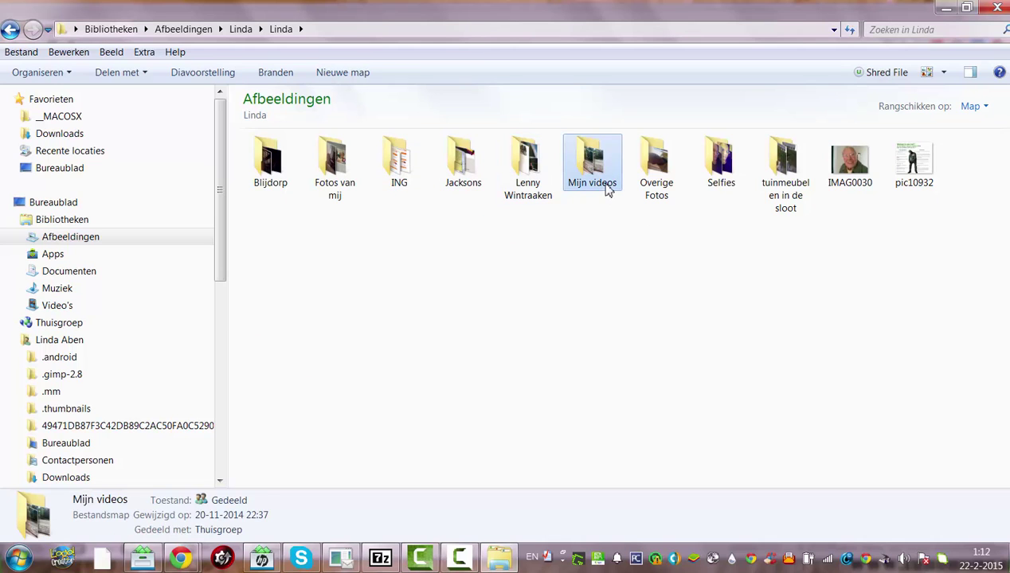
left_click(10, 29)
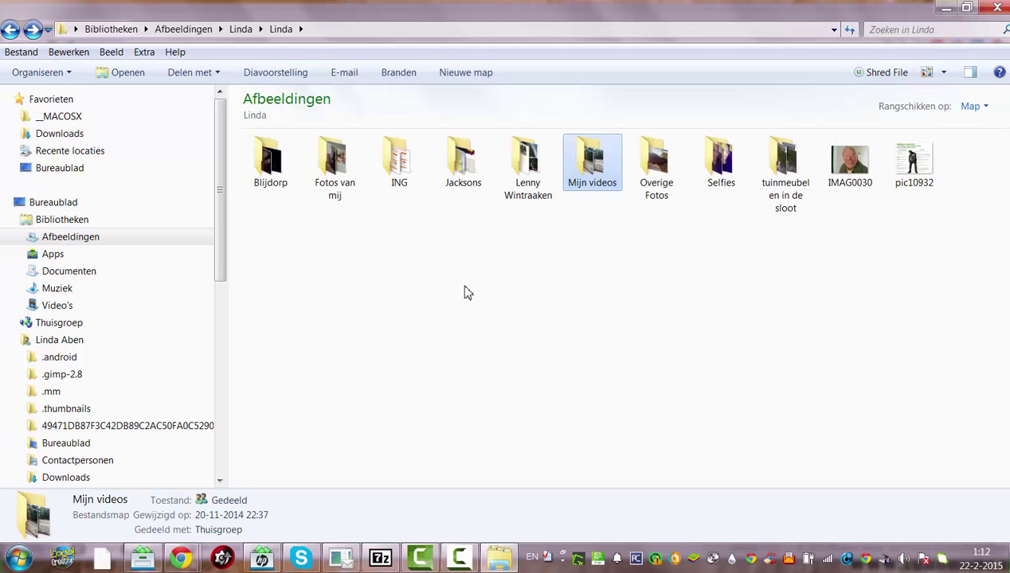
double_click(343, 185)
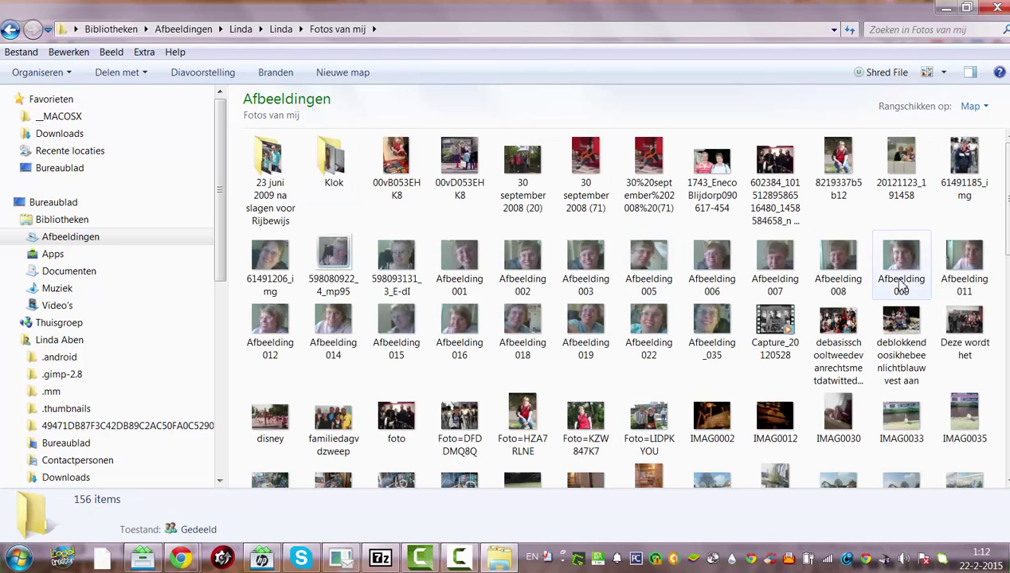
left_click_drag(1005, 165, 1005, 277)
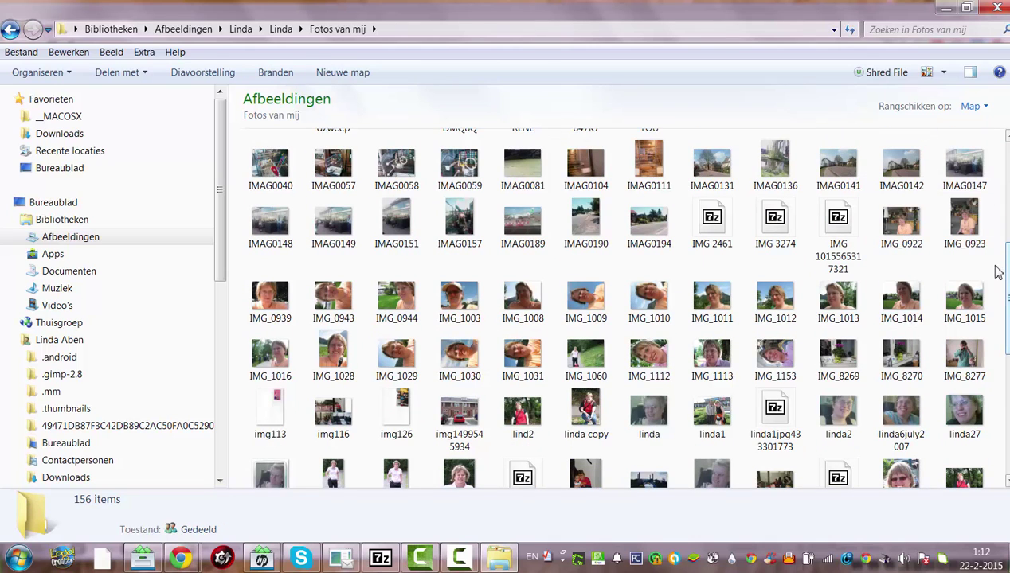
left_click(338, 354)
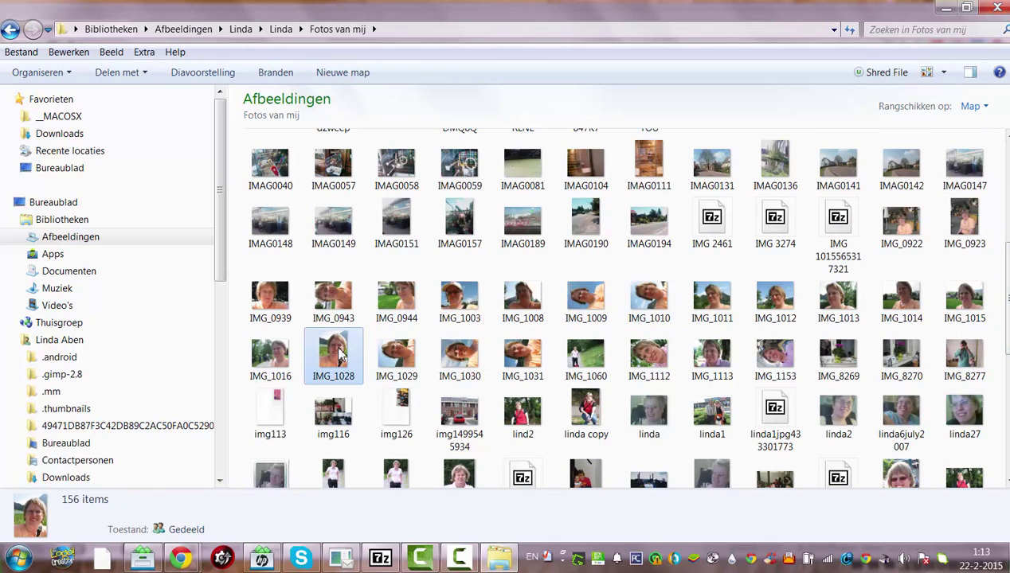
Step: Copy the file name IMG_1028 from the photo's properties, and return to the article editor in the browser
double_click(338, 355)
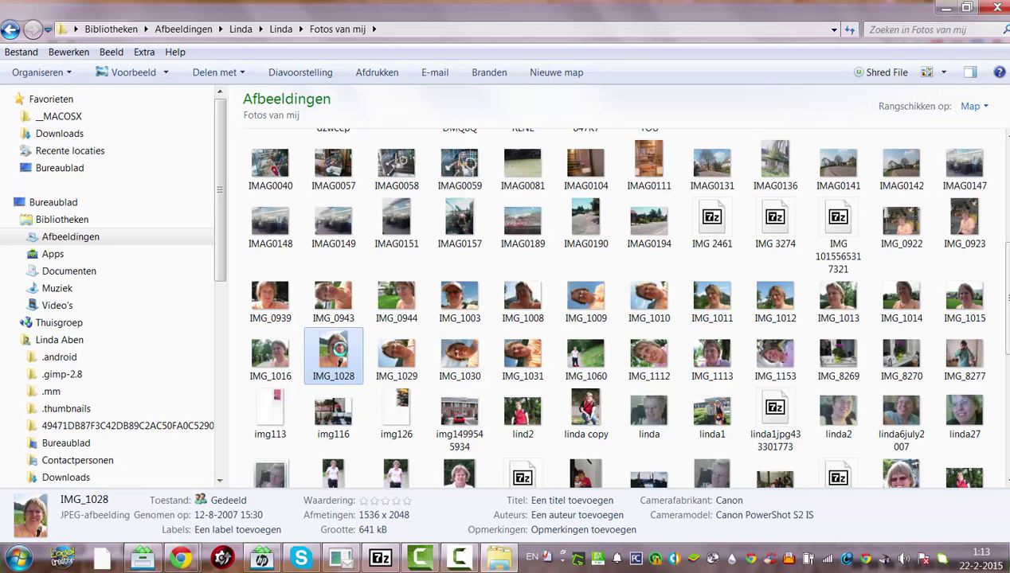
right_click(335, 344)
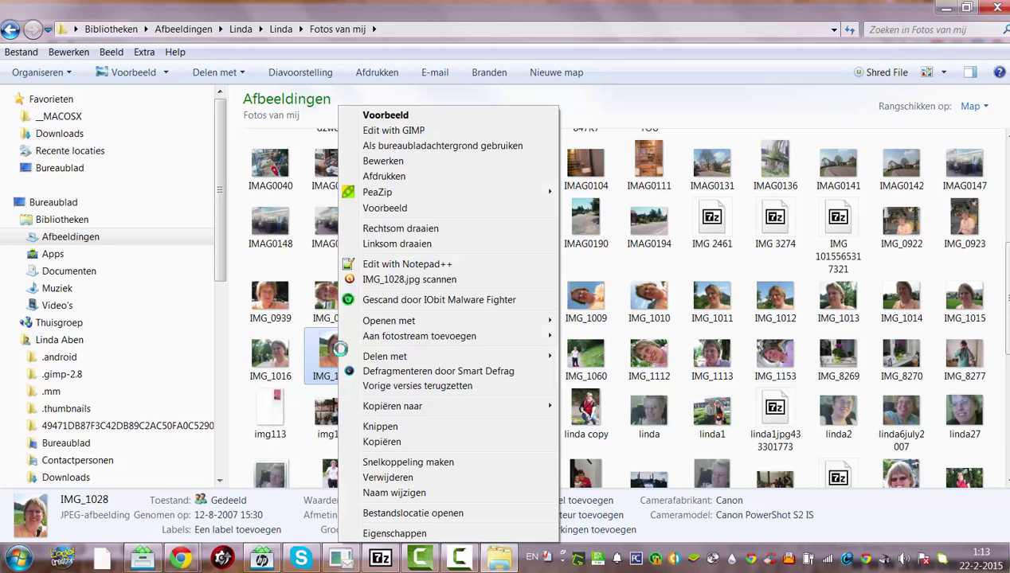
left_click(402, 536)
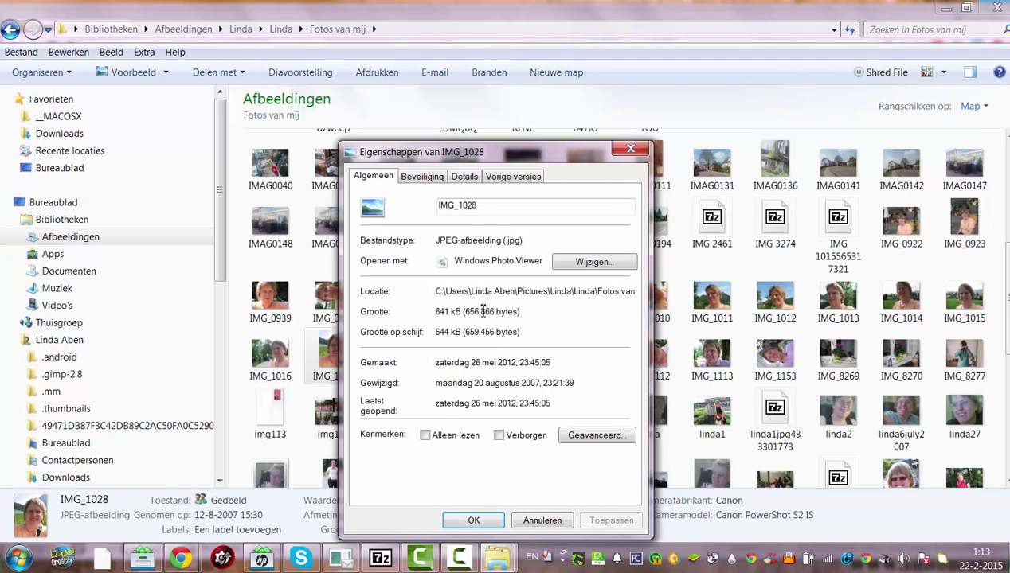
left_click_drag(494, 295, 662, 321)
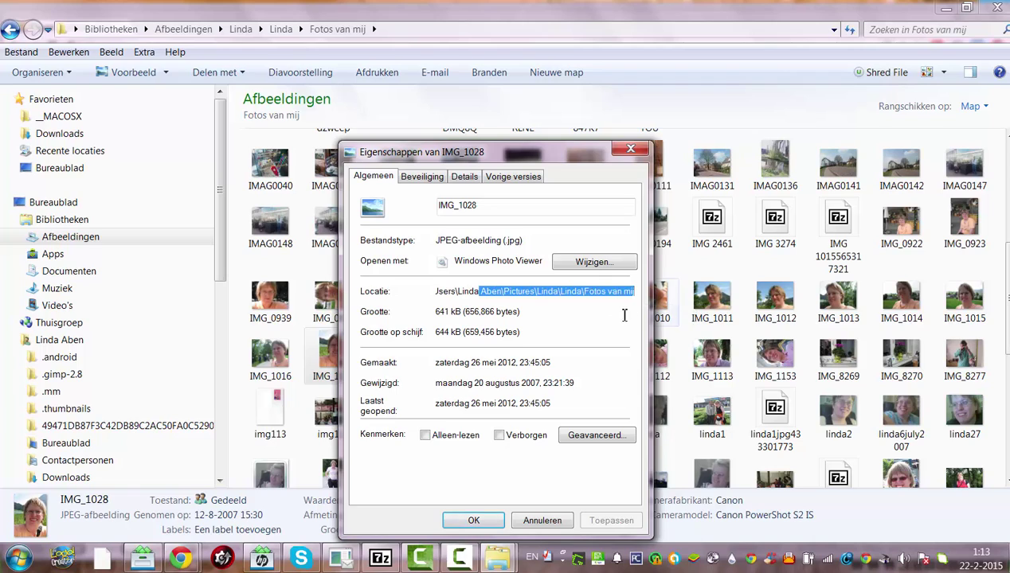
left_click(533, 209)
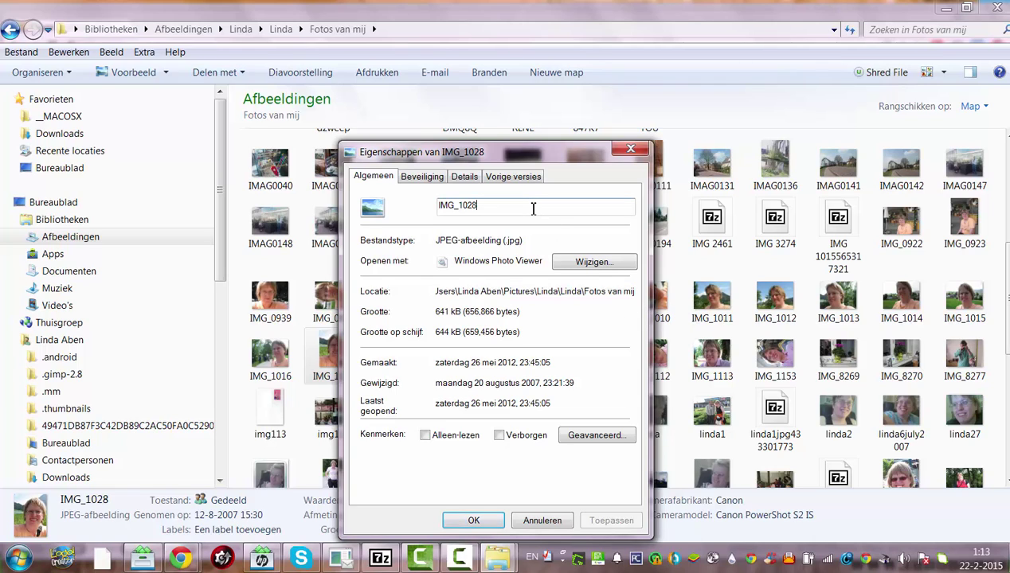
left_click_drag(532, 209, 360, 191)
key("ctrl+c")
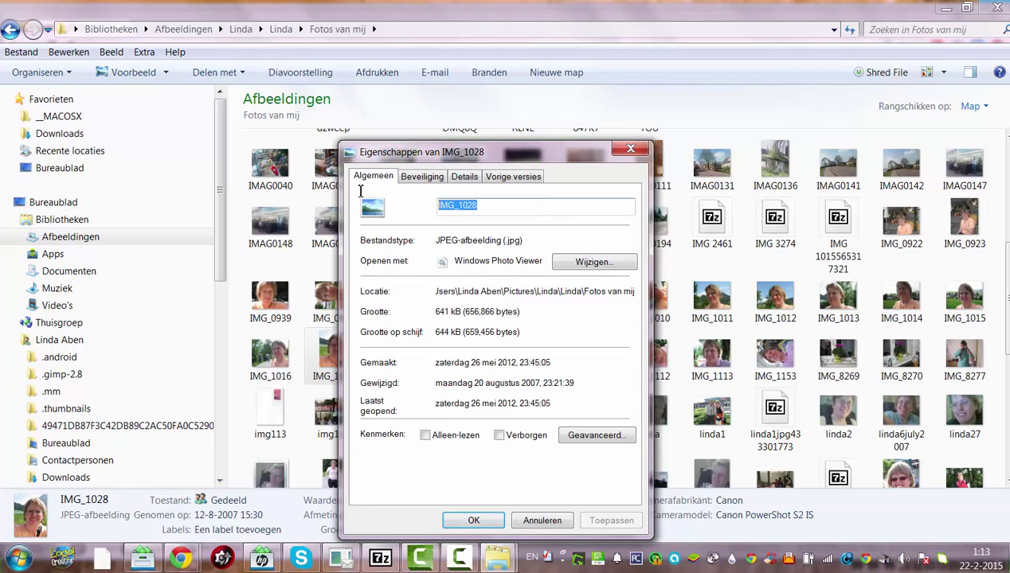
left_click(641, 156)
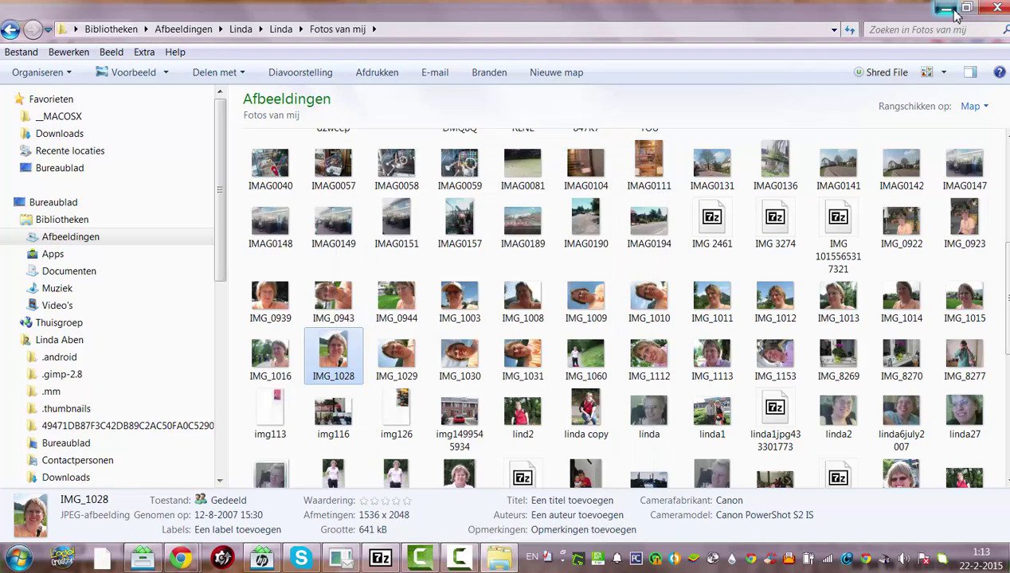
left_click(946, 7)
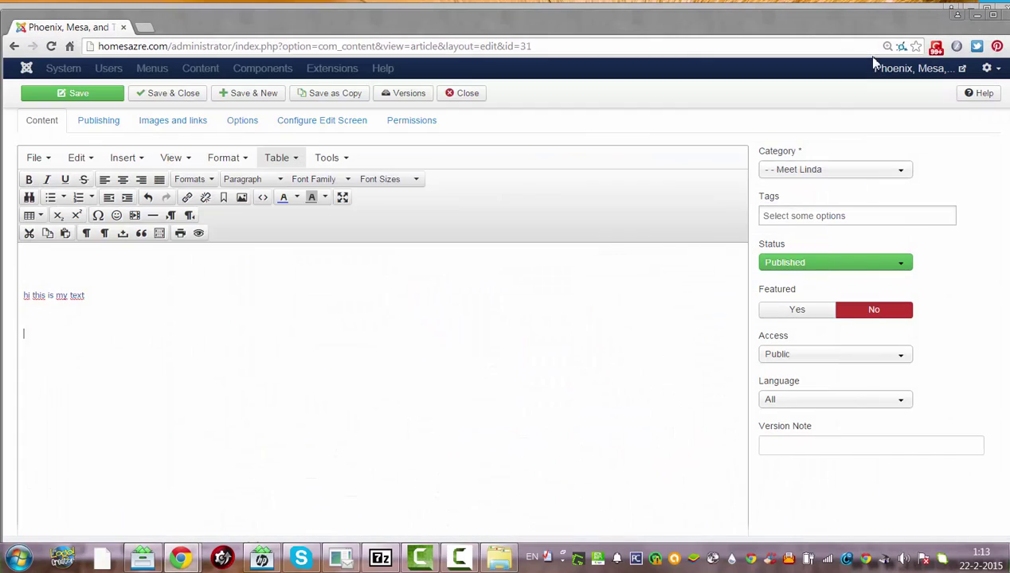
Step: Insert an image below the text with source images/IMG_1028.jpg and width 100, keeping proportions constrained
left_click(242, 199)
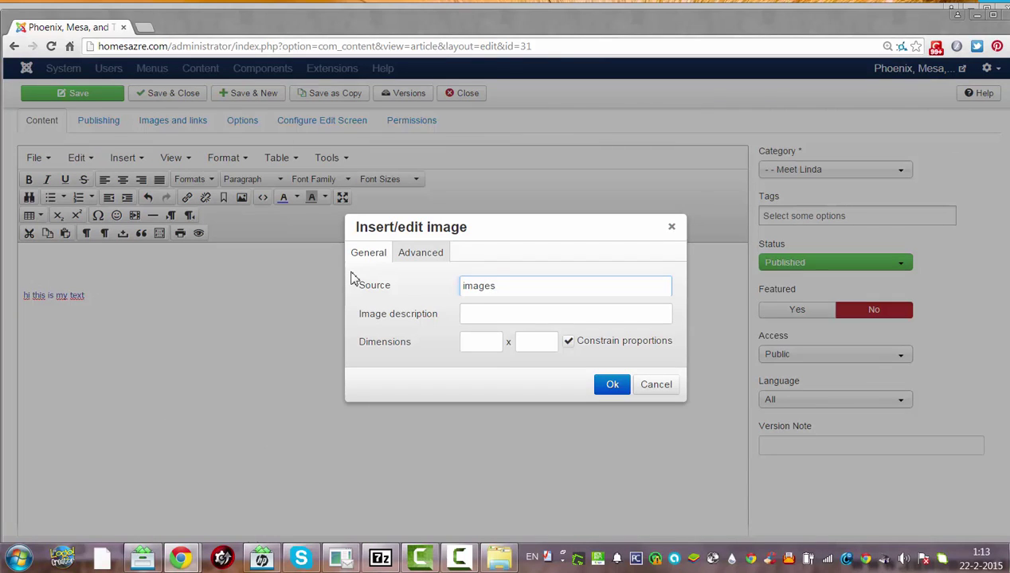
key("ctrl+v")
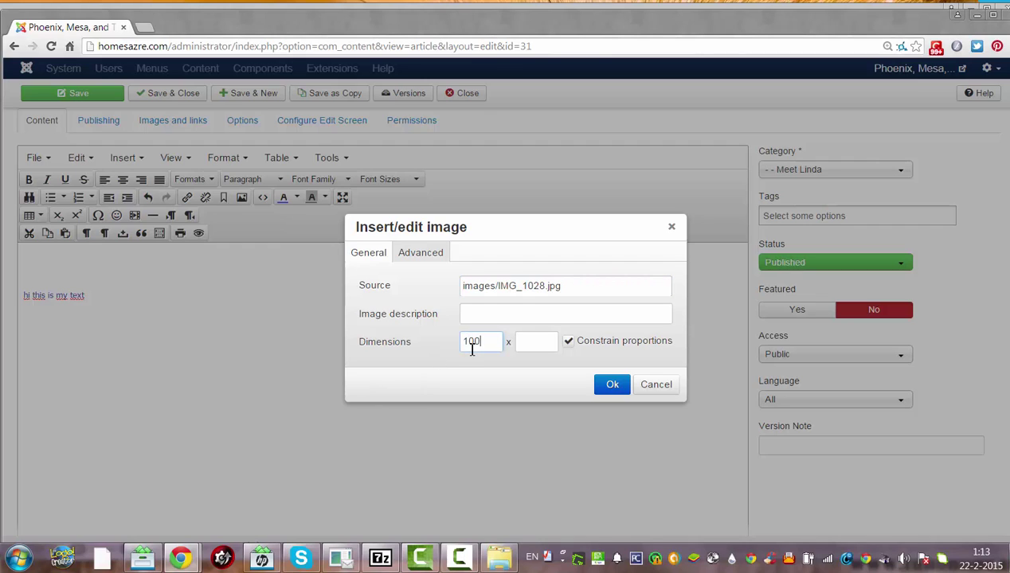
left_click(615, 384)
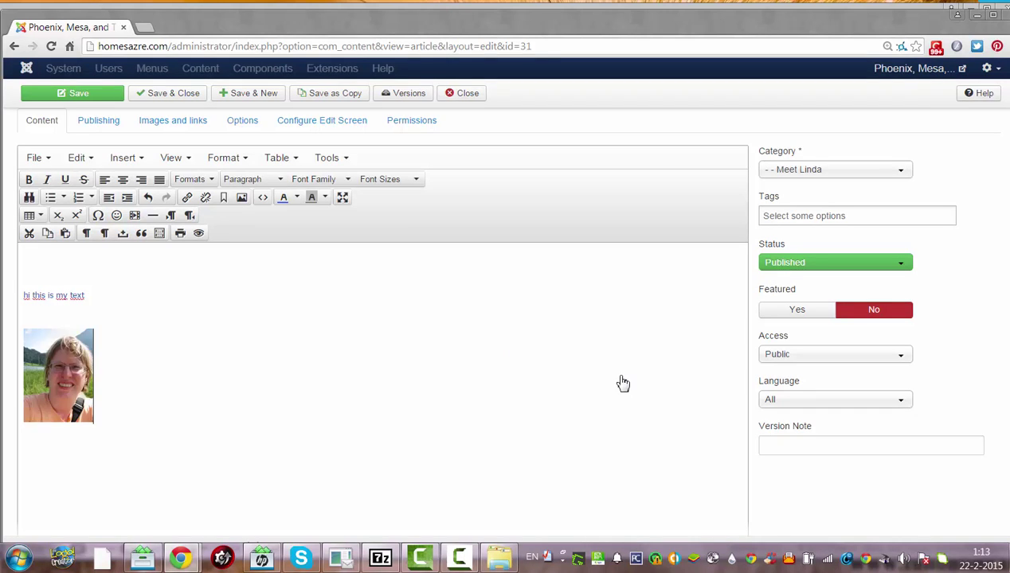
left_click(363, 444)
Step: Try left, centre and right alignment on the inserted photo, and remove the alignment again
left_click(77, 358)
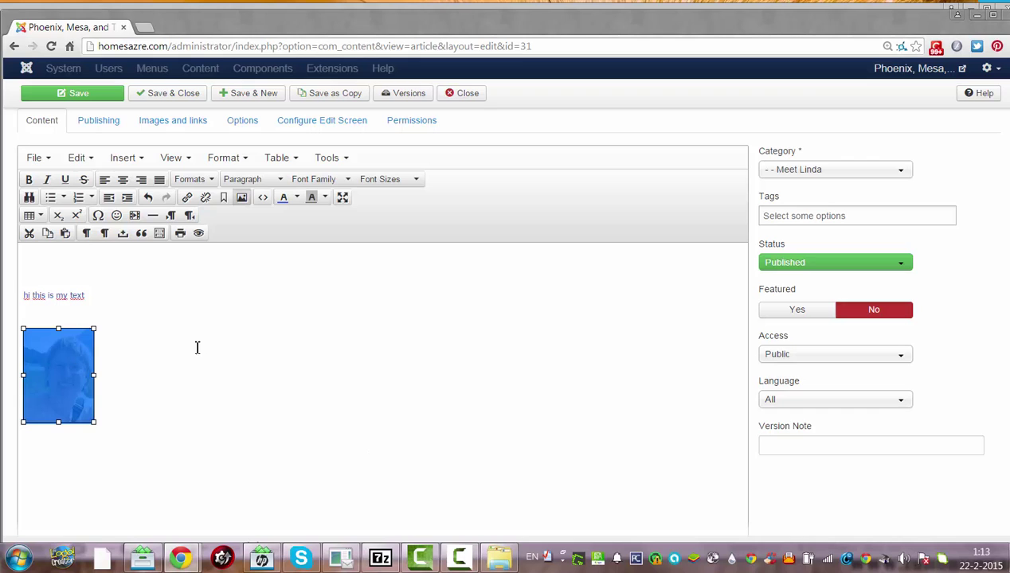
left_click(110, 183)
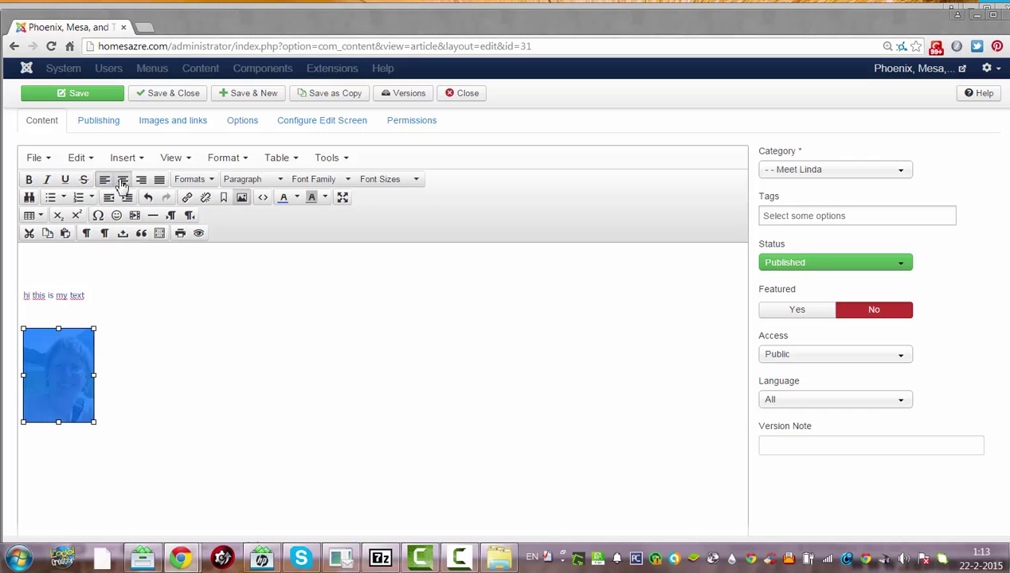
left_click(122, 180)
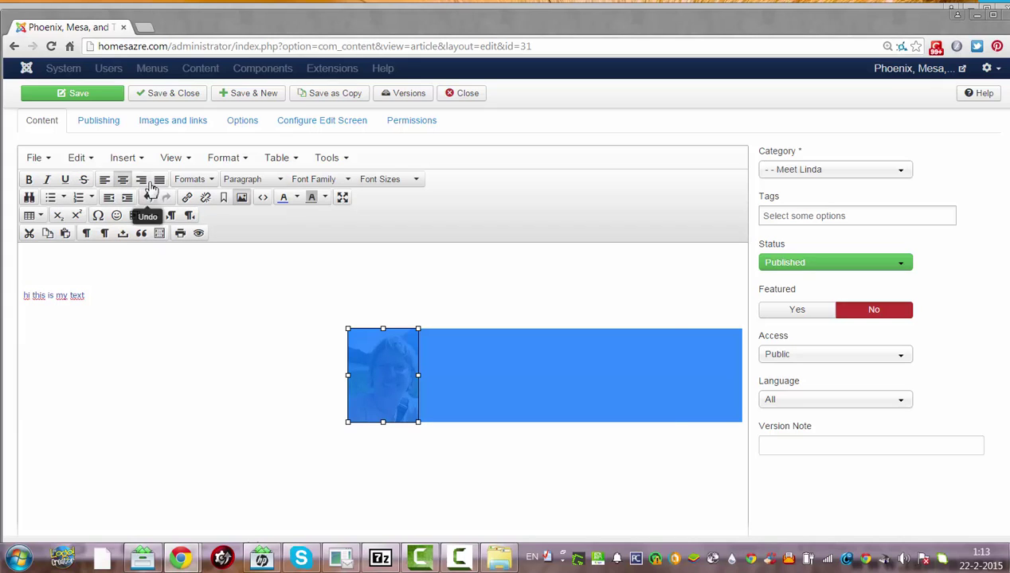
left_click(143, 182)
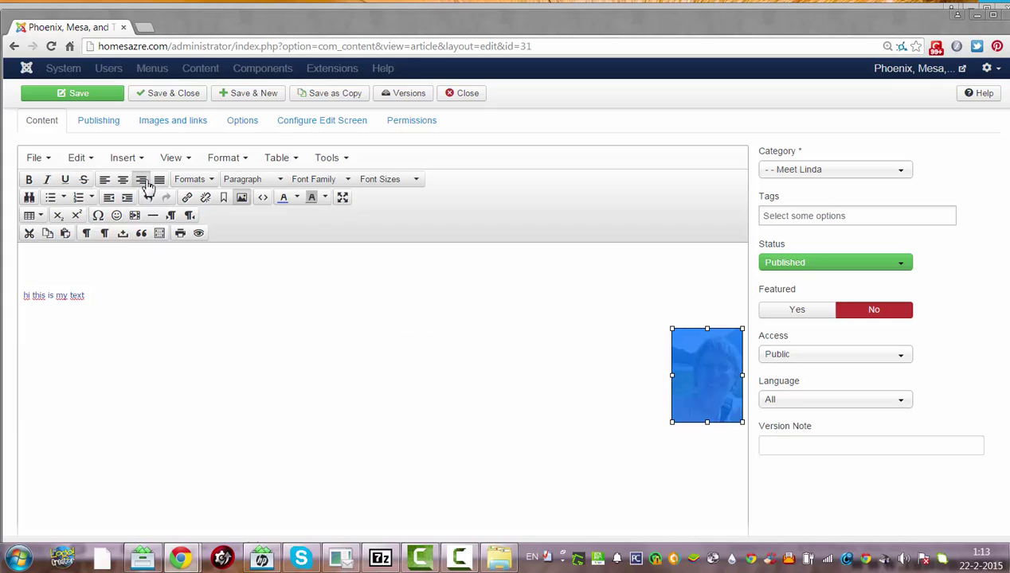
left_click(145, 181)
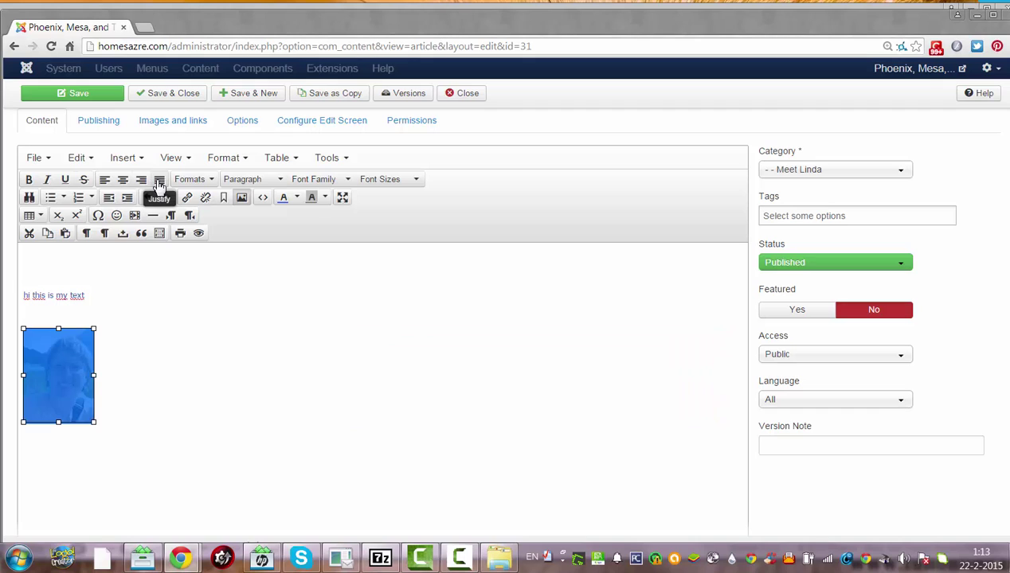
Step: Enter a long run of filler text starting with "hehjes" directly after the inserted photo, long enough to wrap onto a second line
left_click(133, 405)
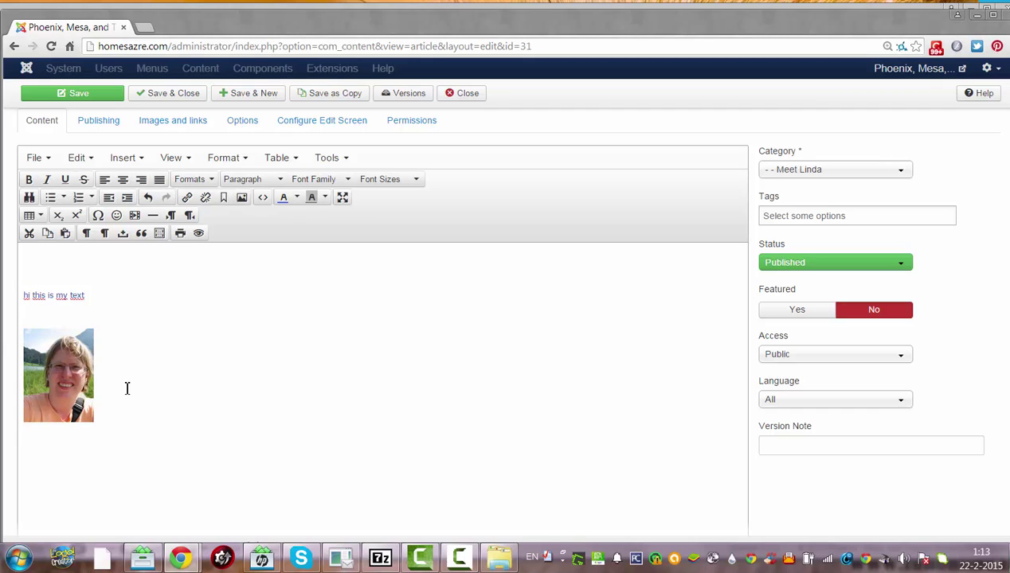
type("hehjeeeeee")
type("sddddddddd")
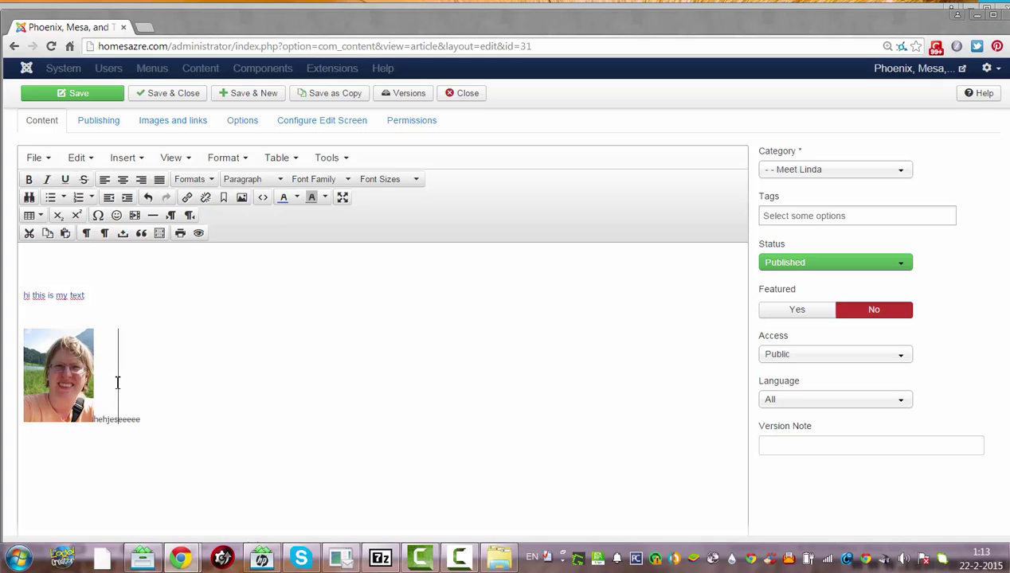
type("dddddddddddddddddddddddddddddddddddddddddddddddddddddddddddddddddddd")
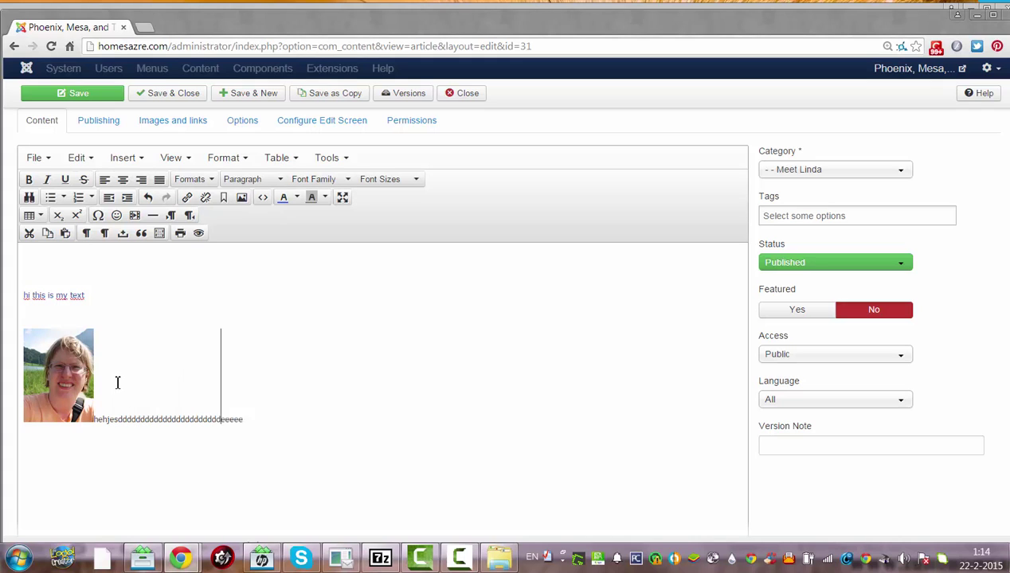
type("ddddddddddddddddddddddddddddddddddddddddddddddddddddddddddddddddddd")
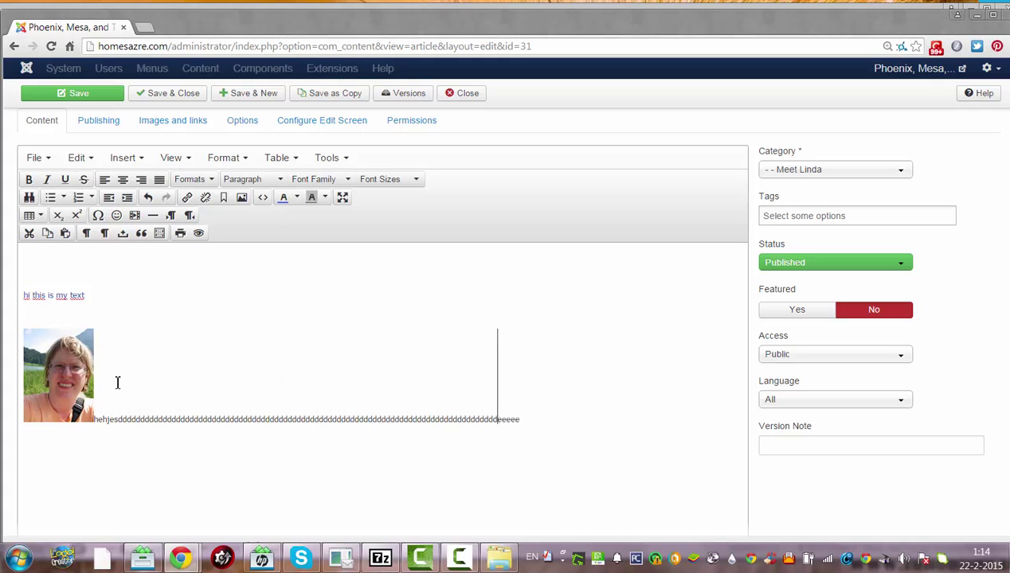
type("dddddddddddddddddddddddddddddddddddddddddddddddddddddddddddddddddd")
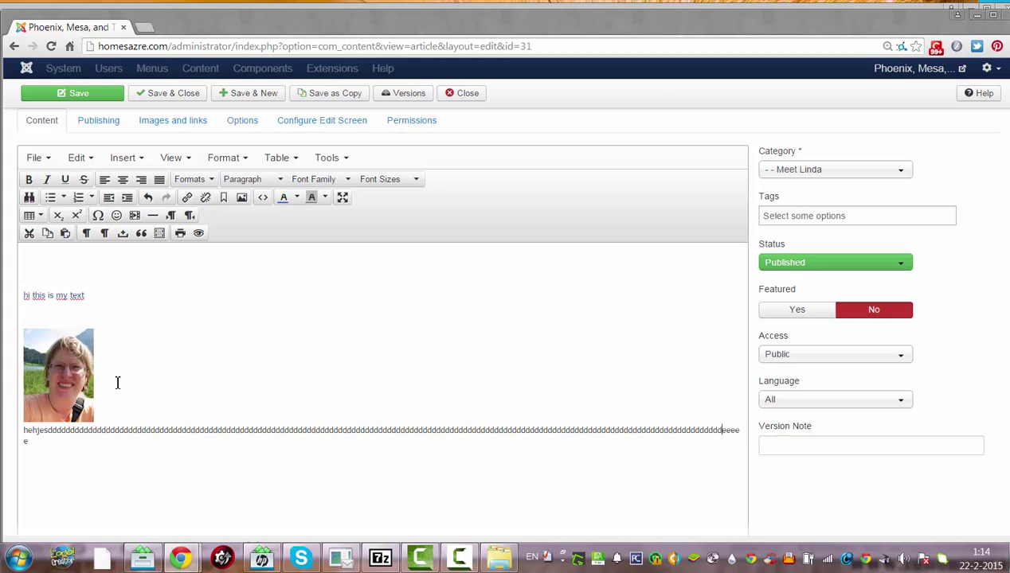
type("dddddddddddddddddddddddddddddddddddddddddddddddddddddd")
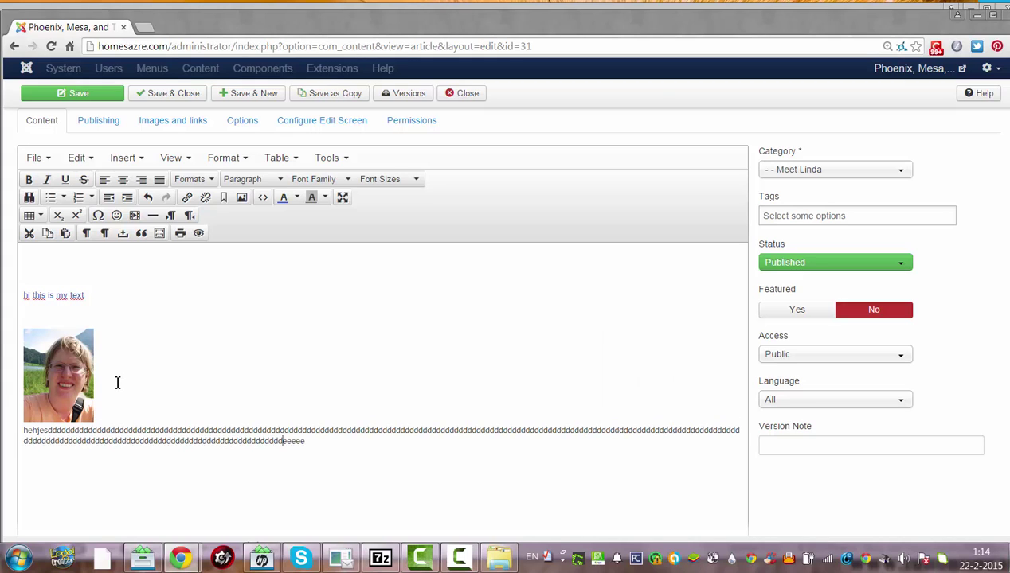
Step: Apply left alignment to the photo above the filler text
left_click(70, 382)
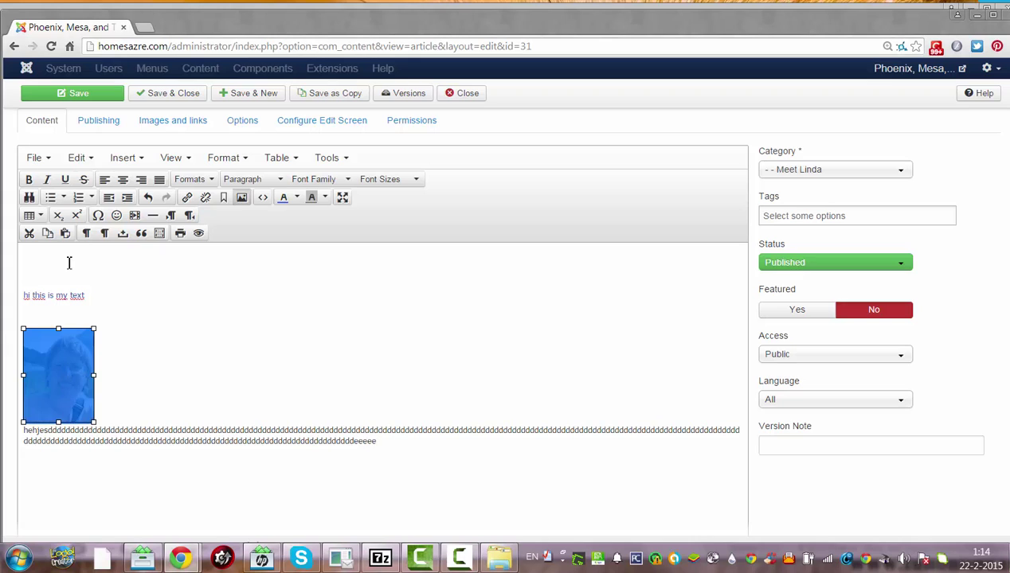
left_click(108, 184)
left_click(71, 383)
left_click(133, 351)
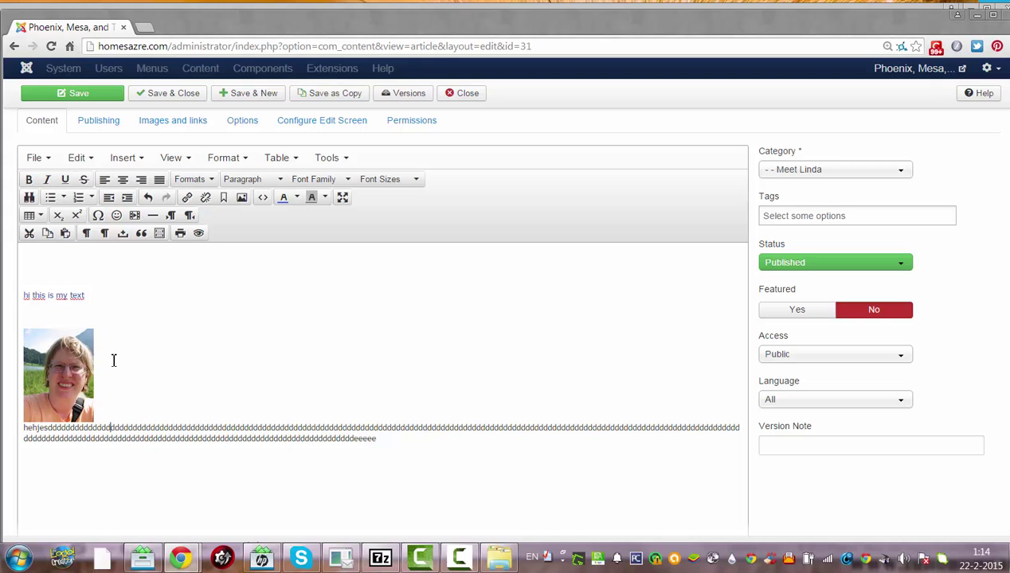
Step: Move the photo into the middle of the second line of filler text and align it left
left_click(48, 362)
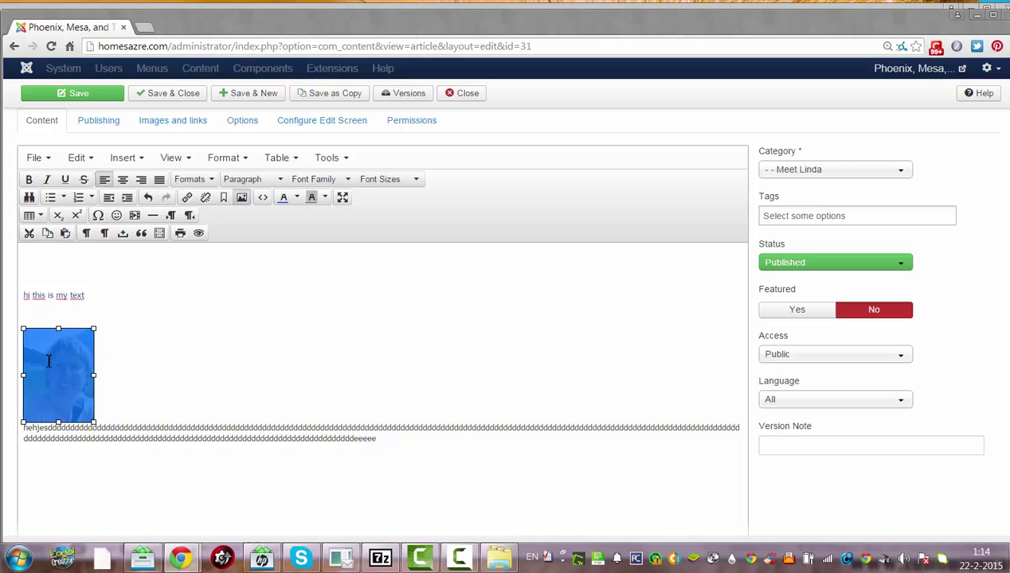
left_click_drag(48, 366, 191, 440)
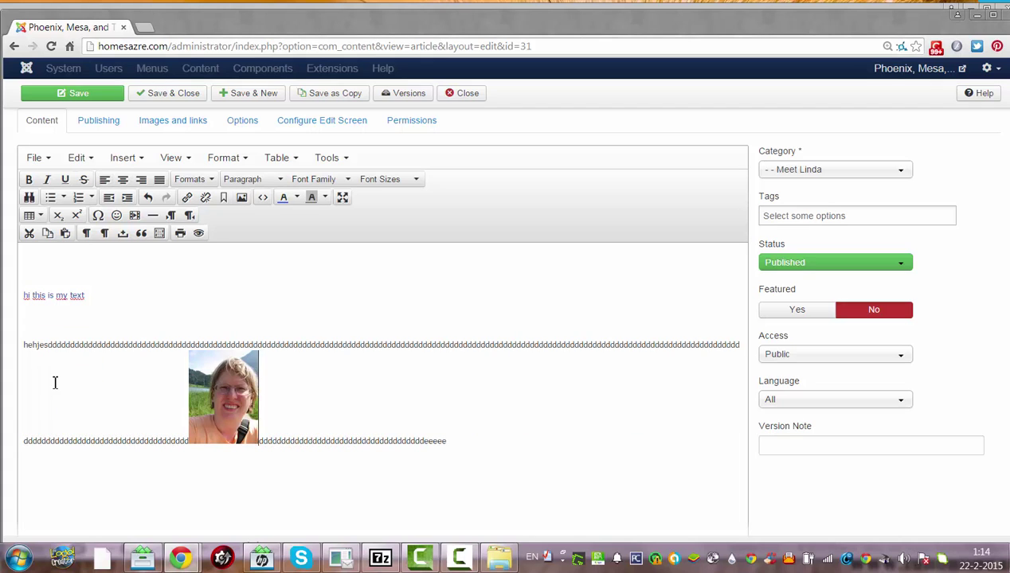
left_click(235, 428)
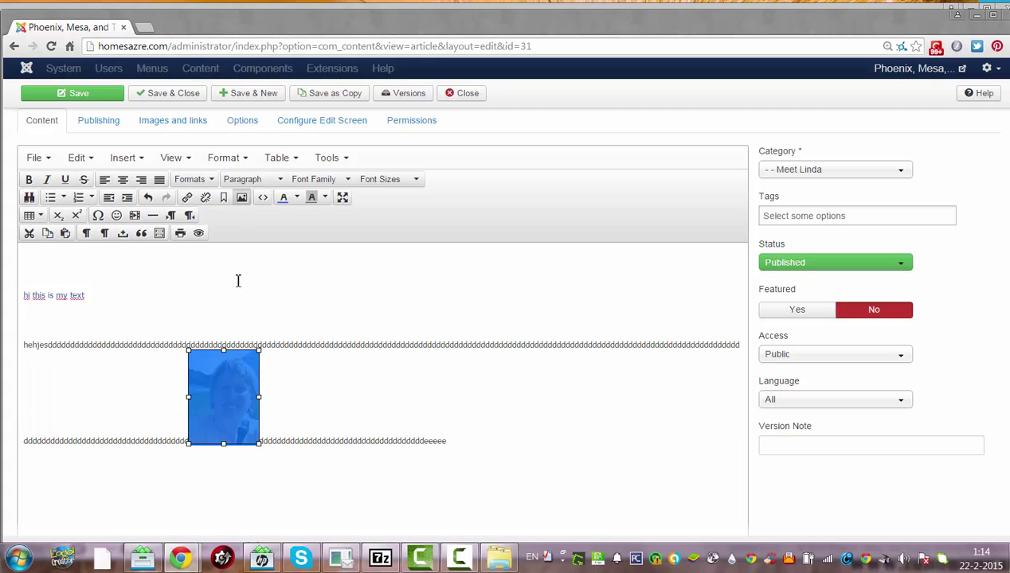
left_click(104, 180)
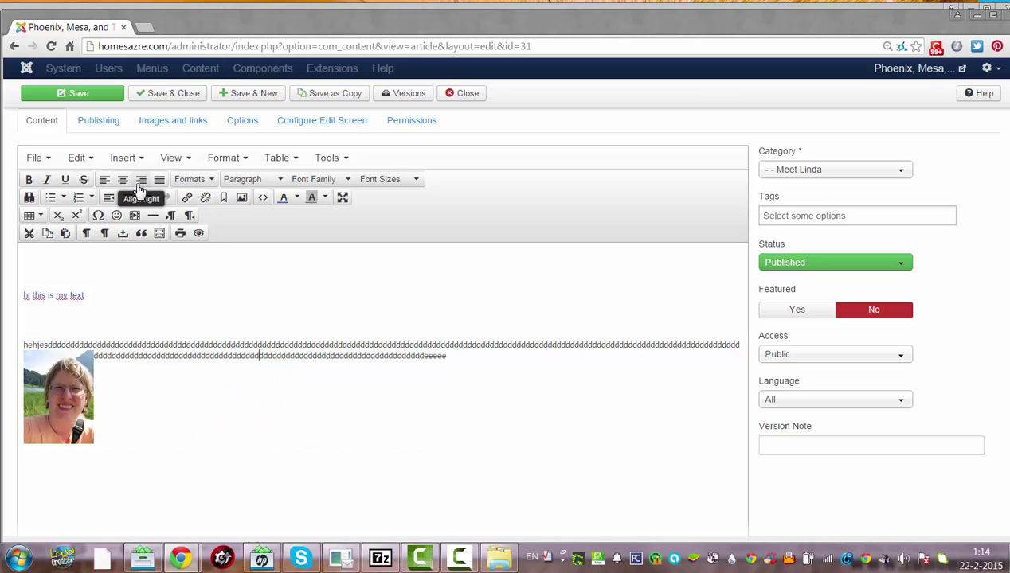
Step: Try right alignment with the cursor in the filler text, and centre the photo
left_click(143, 184)
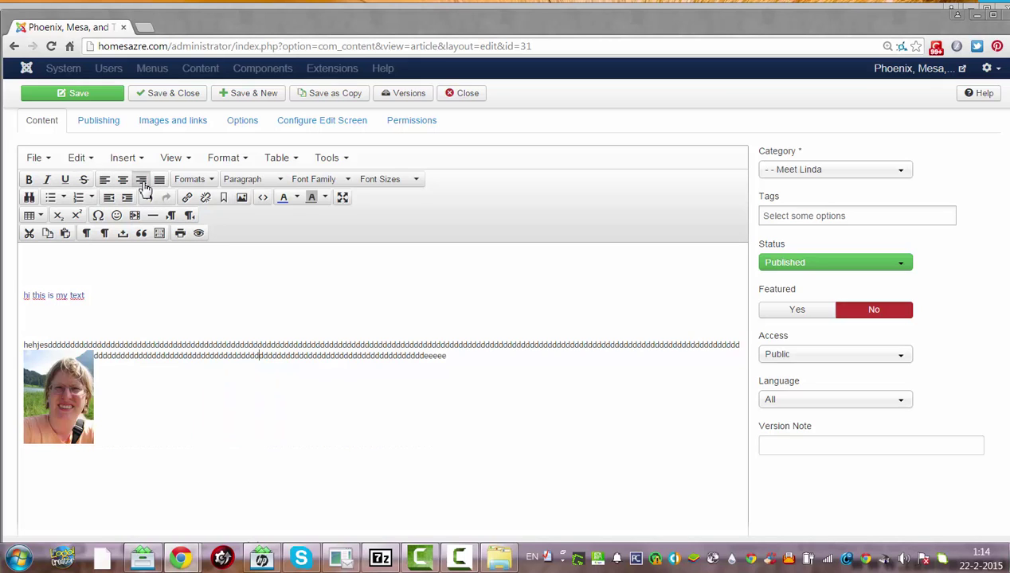
left_click(144, 185)
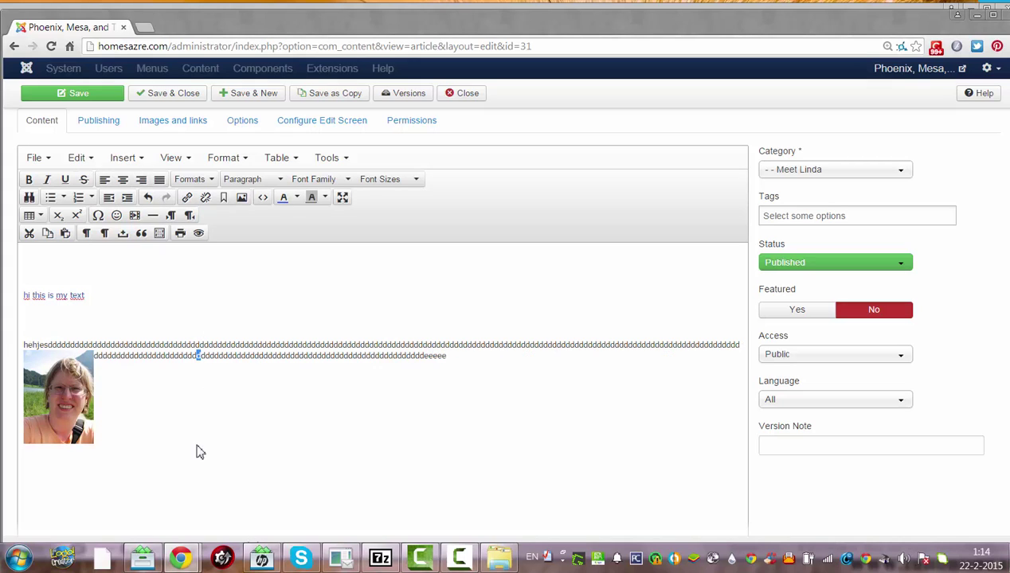
left_click(42, 400)
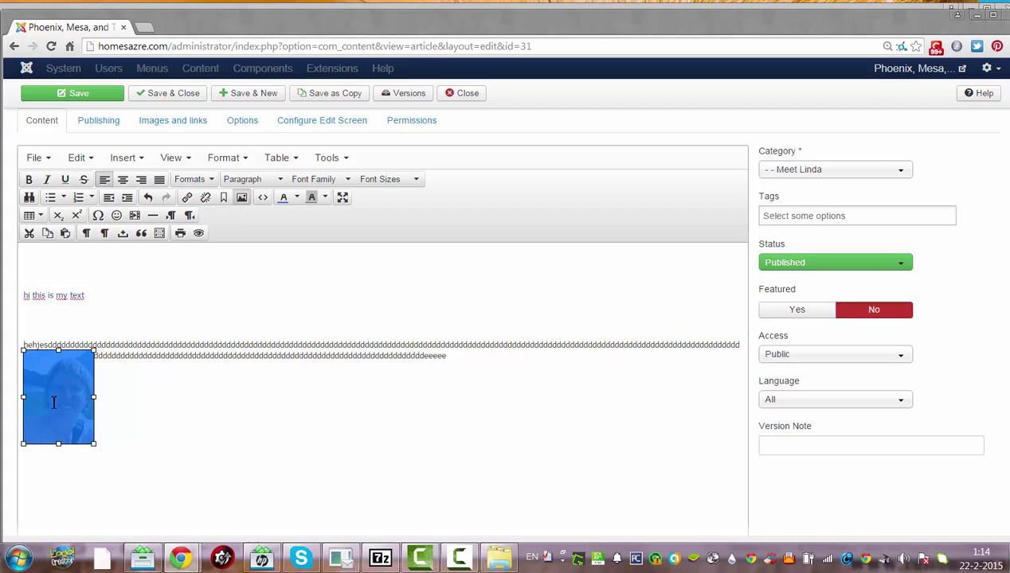
left_click(123, 182)
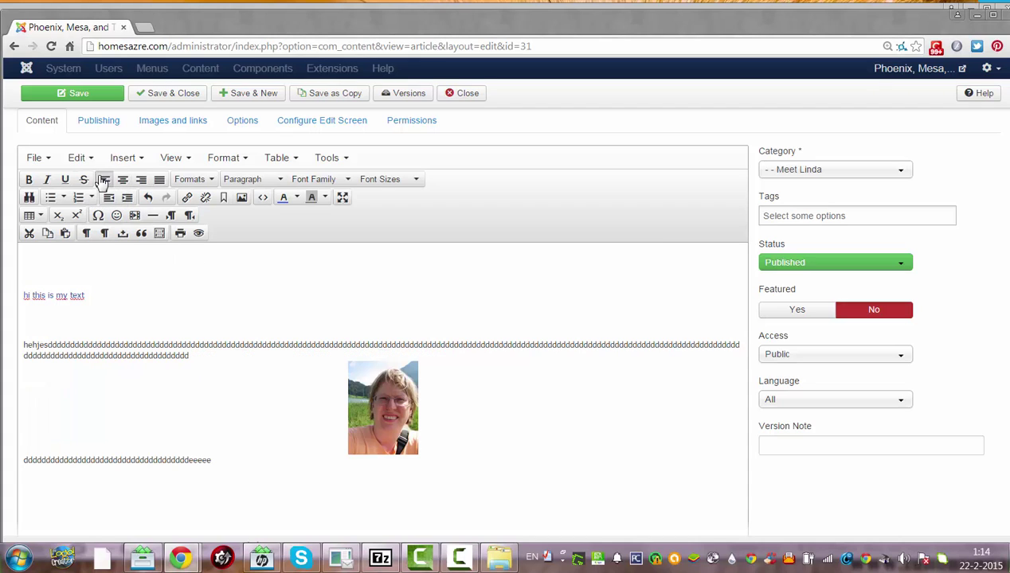
Step: Try centred and justified alignment on the filler paragraph, and set it back to left alignment
left_click(122, 181)
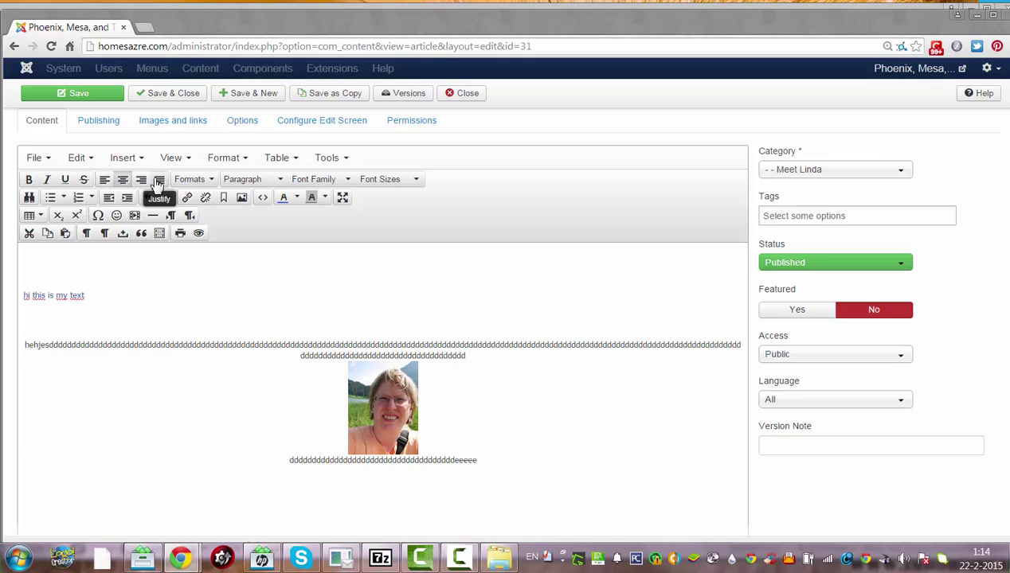
left_click(158, 180)
left_click(126, 181)
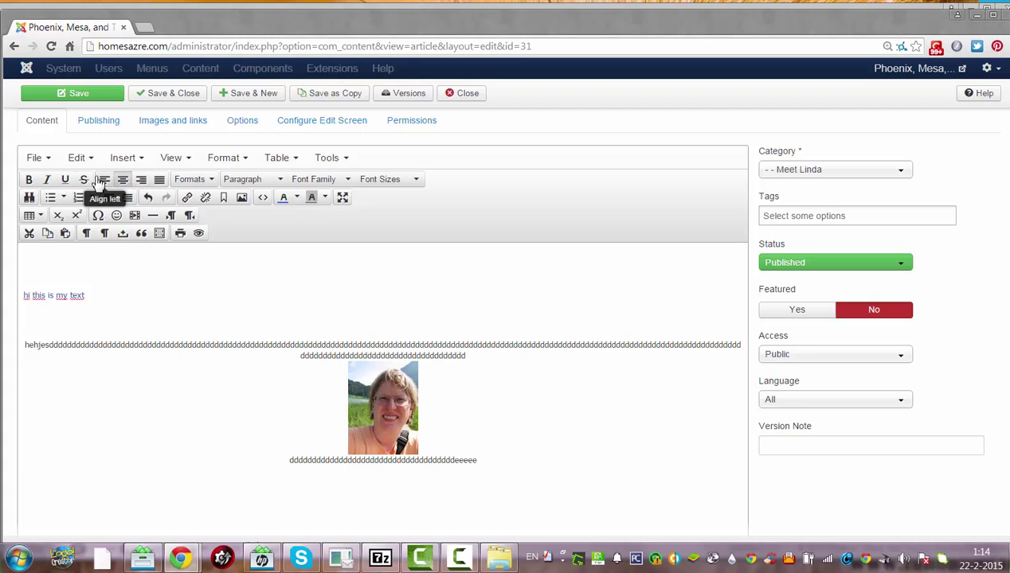
left_click(99, 180)
Step: Delete the centred photo from the filler text and close the article without saving
left_click_drag(442, 467, 254, 338)
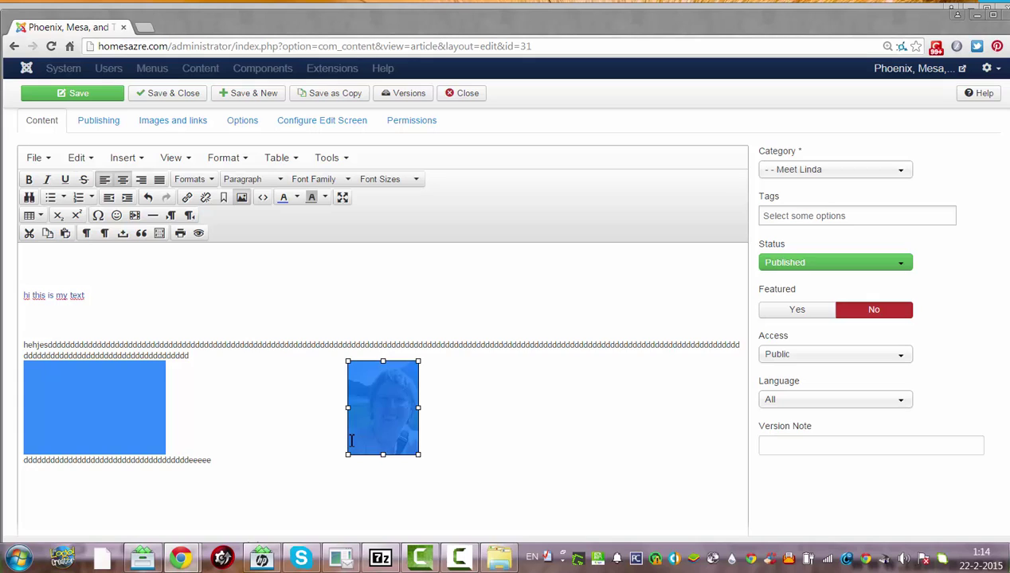
key("Delete")
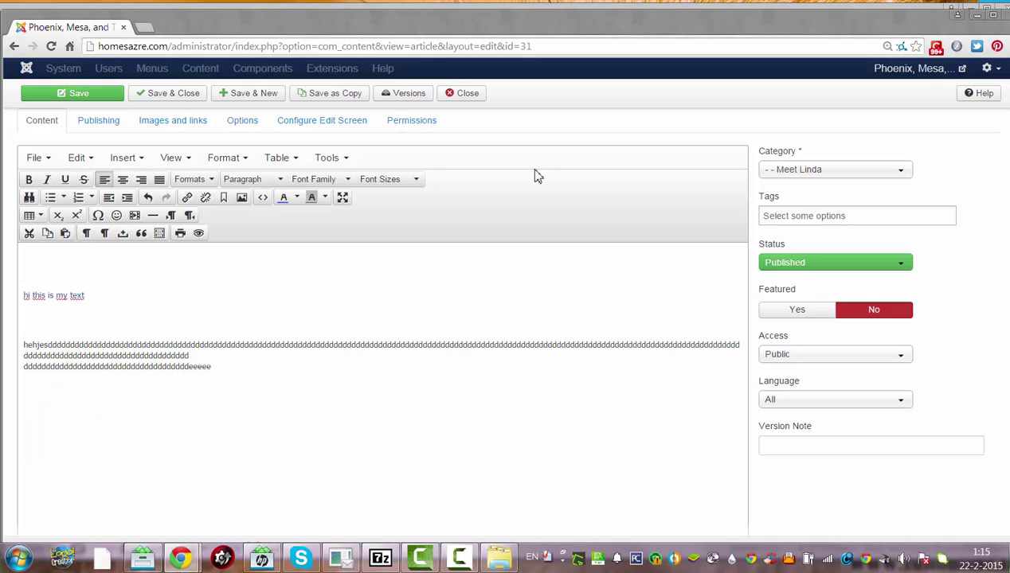
left_click(473, 94)
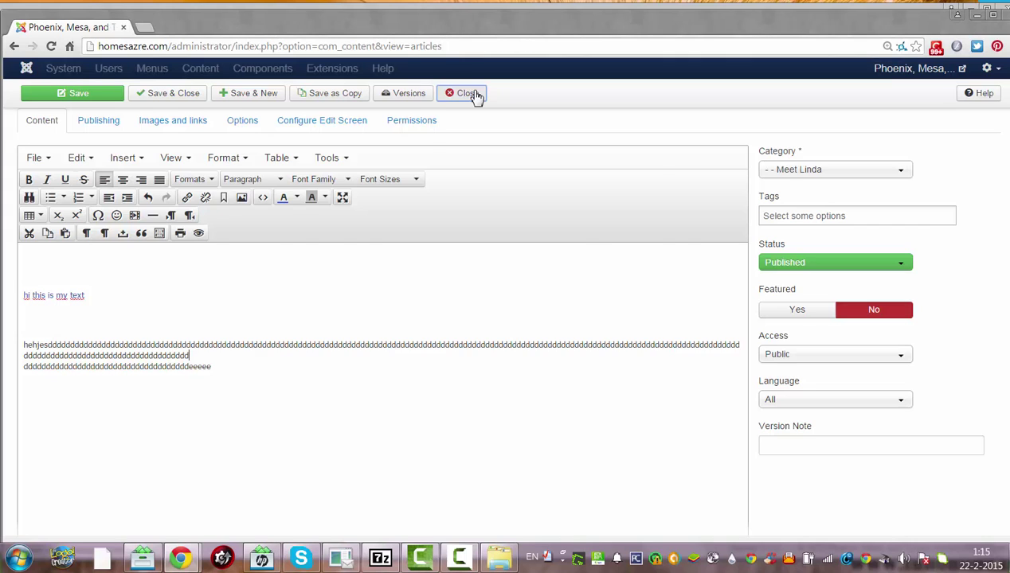
Step: Find the broker's introduction article by searching the article list for her first name, and save it as a copy
left_click(194, 159)
key("BackSpace")
key("BackSpace")
key("BackSpace")
key("BackSpace")
type("teri")
key("Return")
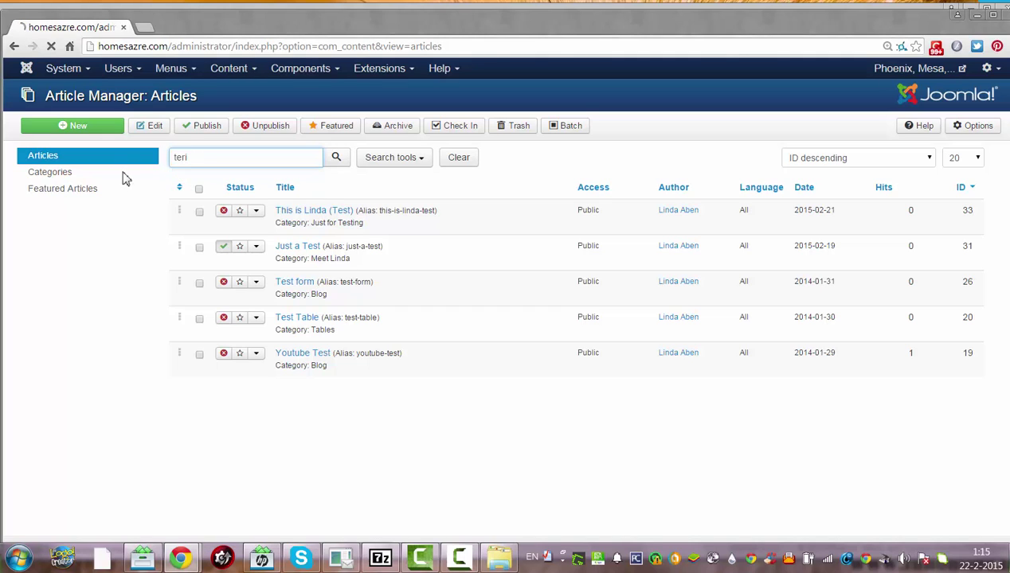
left_click(291, 213)
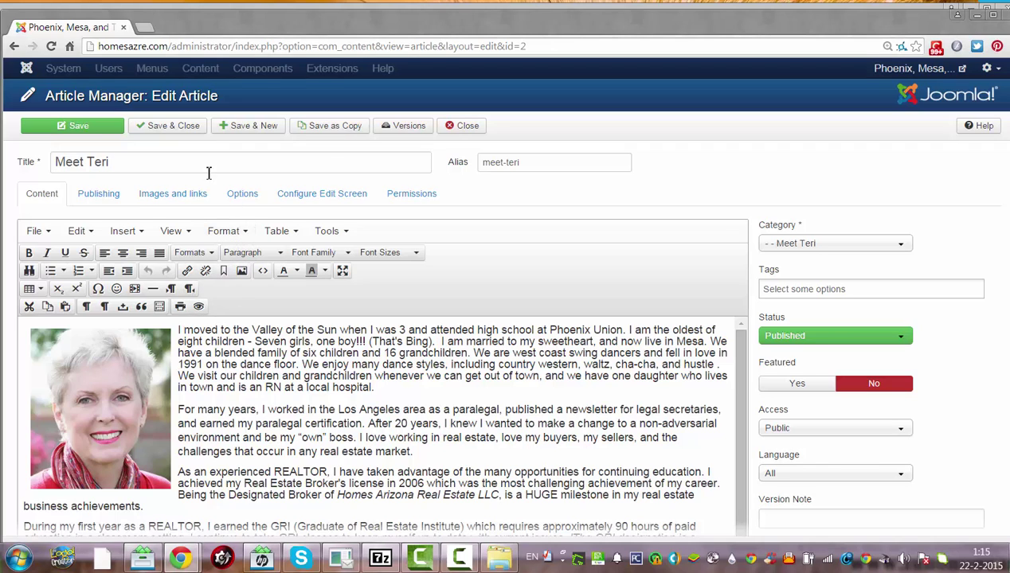
left_click(333, 126)
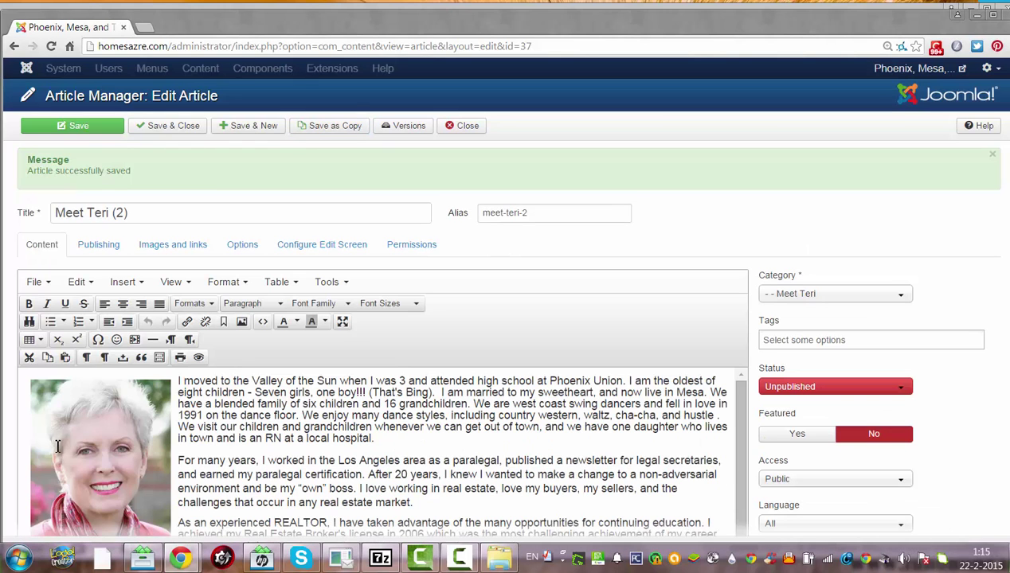
Step: Try right alignment on the portrait in the copied article, and set it back to left alignment
left_click(58, 445)
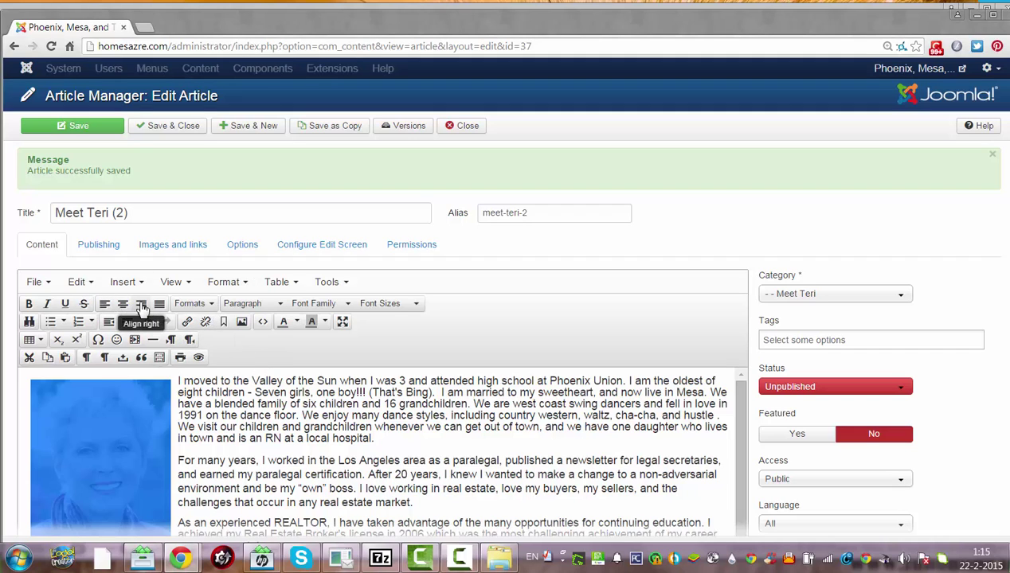
left_click(142, 306)
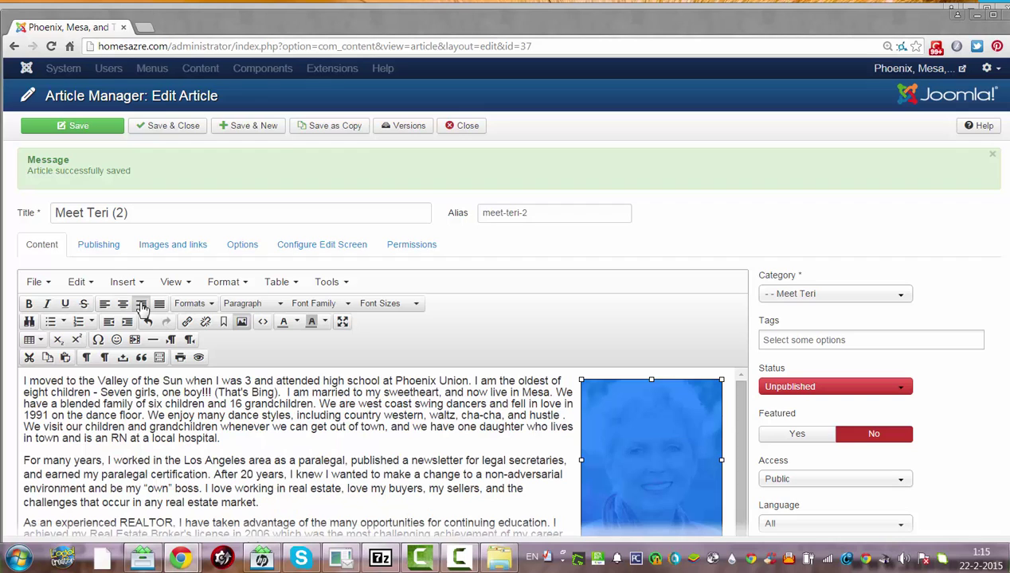
left_click(104, 305)
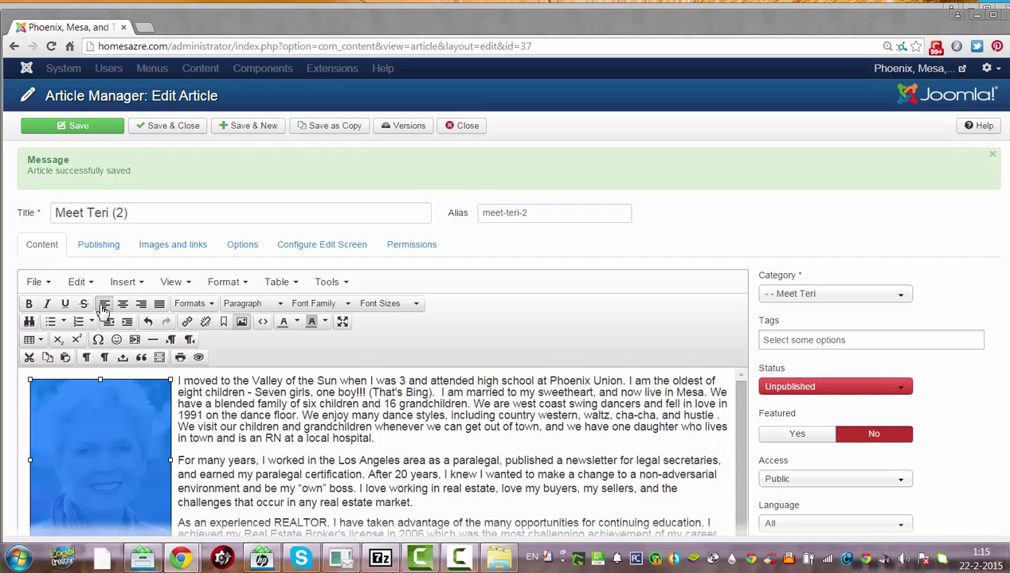
left_click(238, 438)
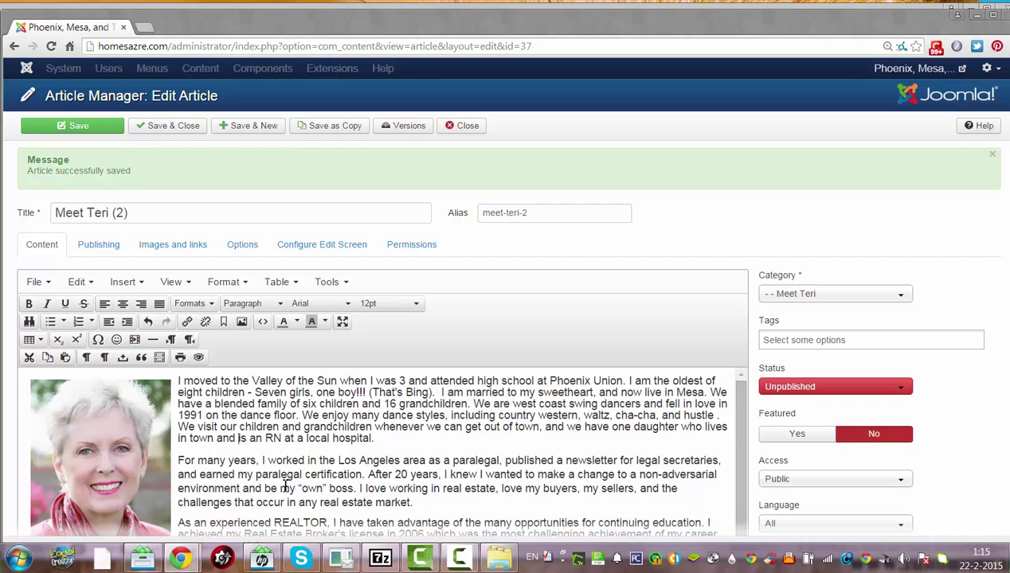
Step: Look at the general and embed code options for inserting a video, and leave without adding one
left_click(136, 341)
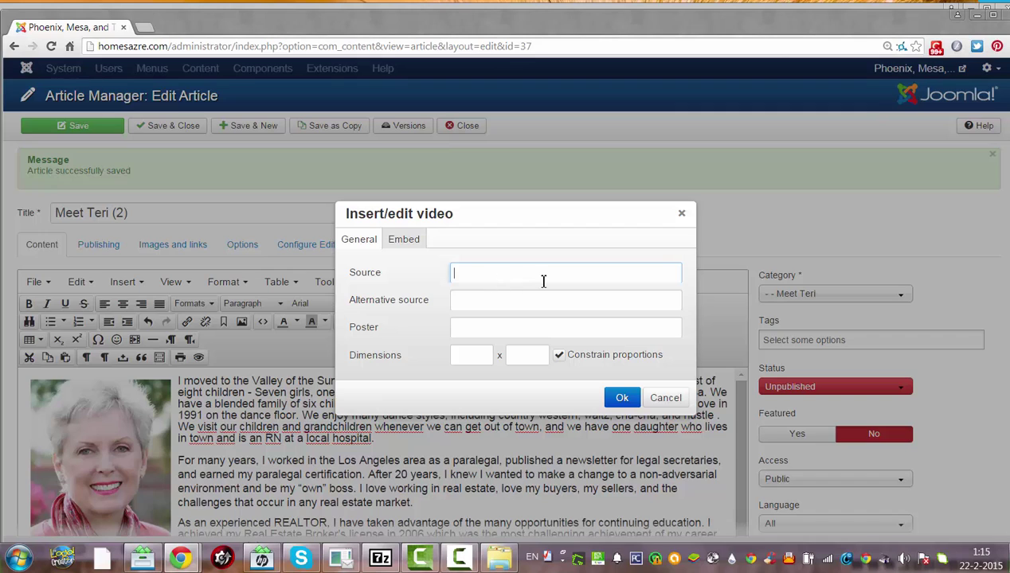
left_click(407, 244)
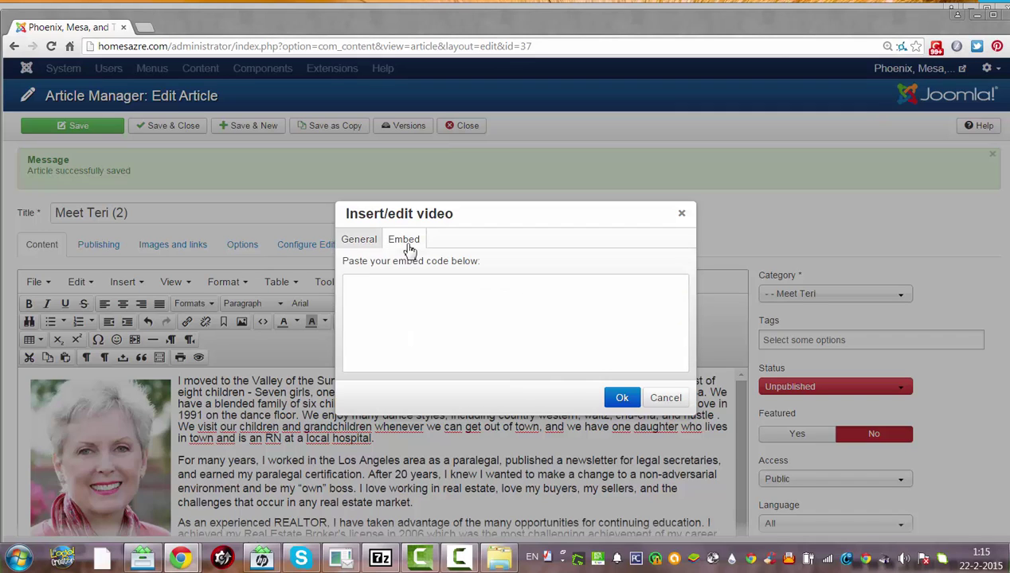
left_click(683, 216)
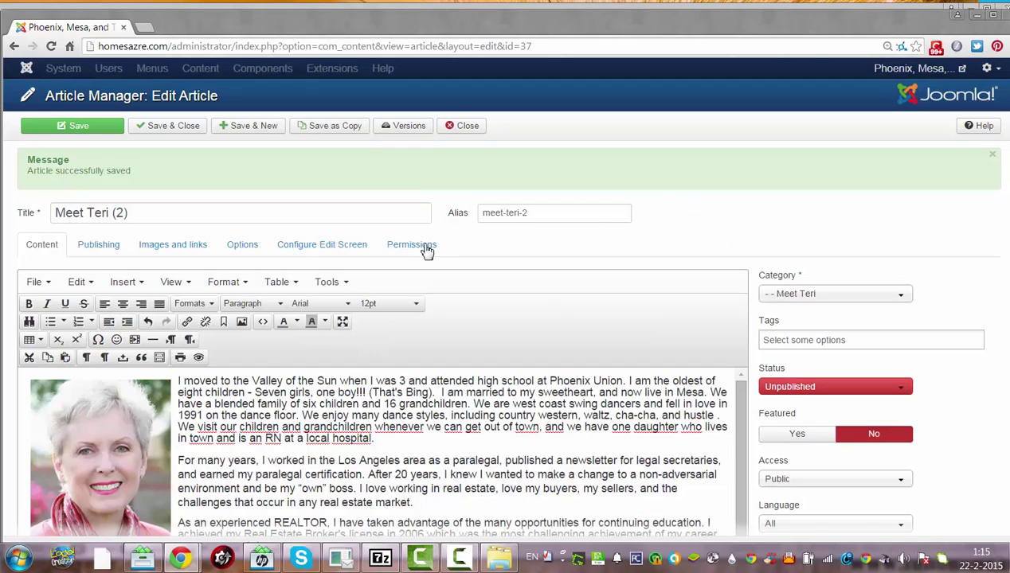
Step: Examine the HTML source code of the copied article, and close it without applying changes
left_click(263, 324)
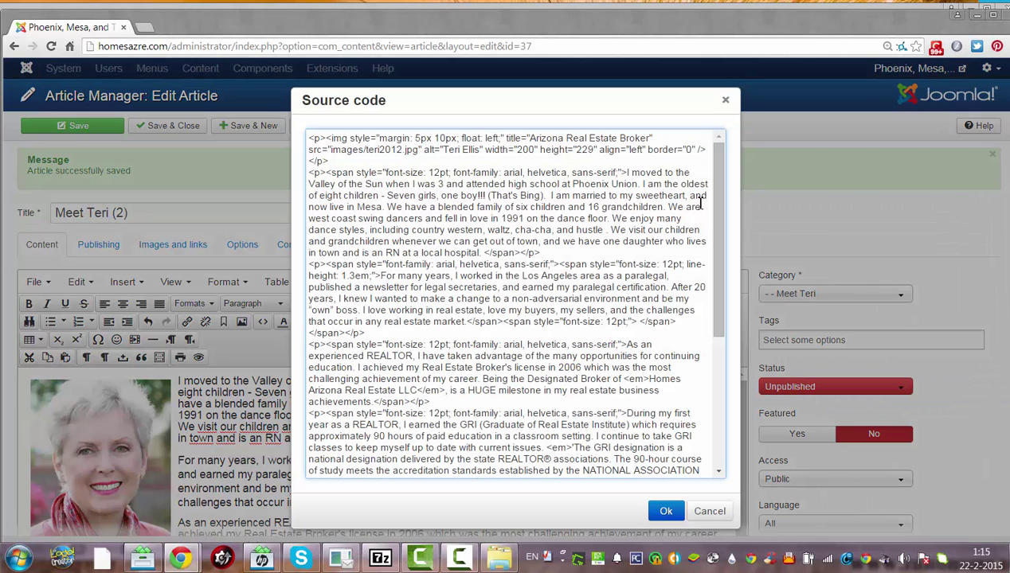
left_click_drag(713, 200, 690, 168)
key("BackSpace")
key("BackSpace")
key("BackSpace")
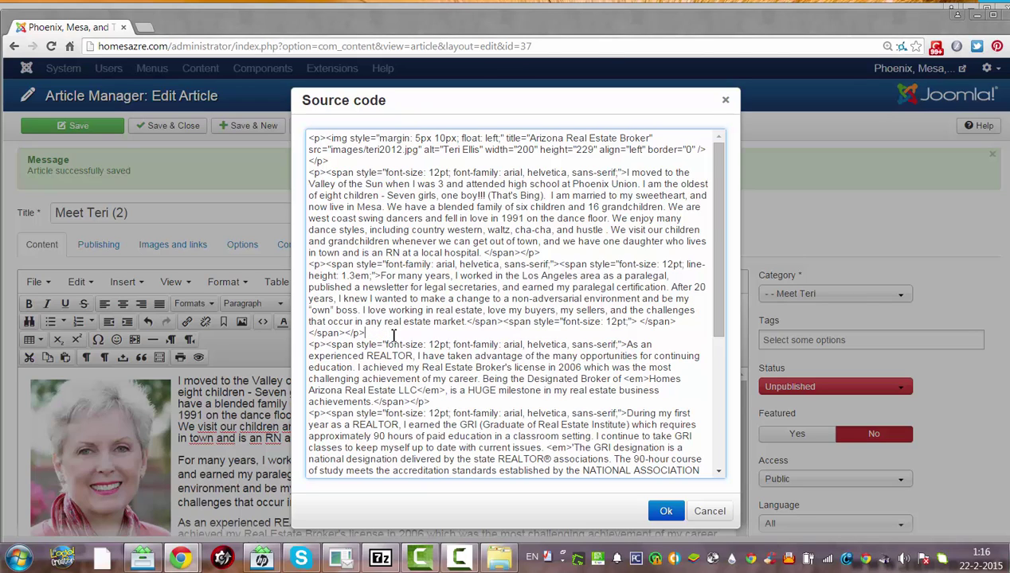
left_click(724, 99)
Step: Add four paragraph breaks after the first paragraph, which ends with "local hospital."
left_click(420, 439)
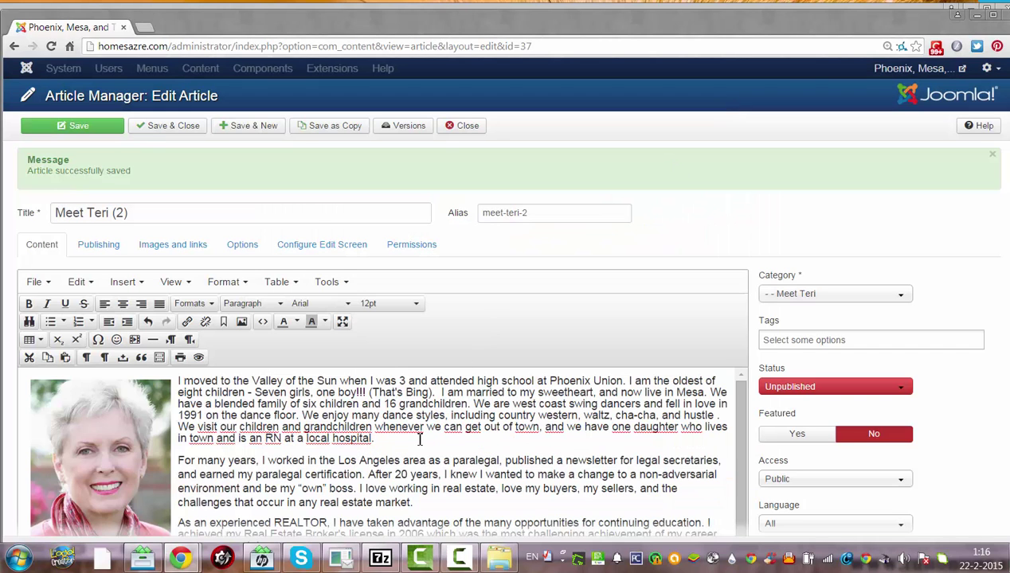
key("Return")
key("Return")
key("Return")
key("Return")
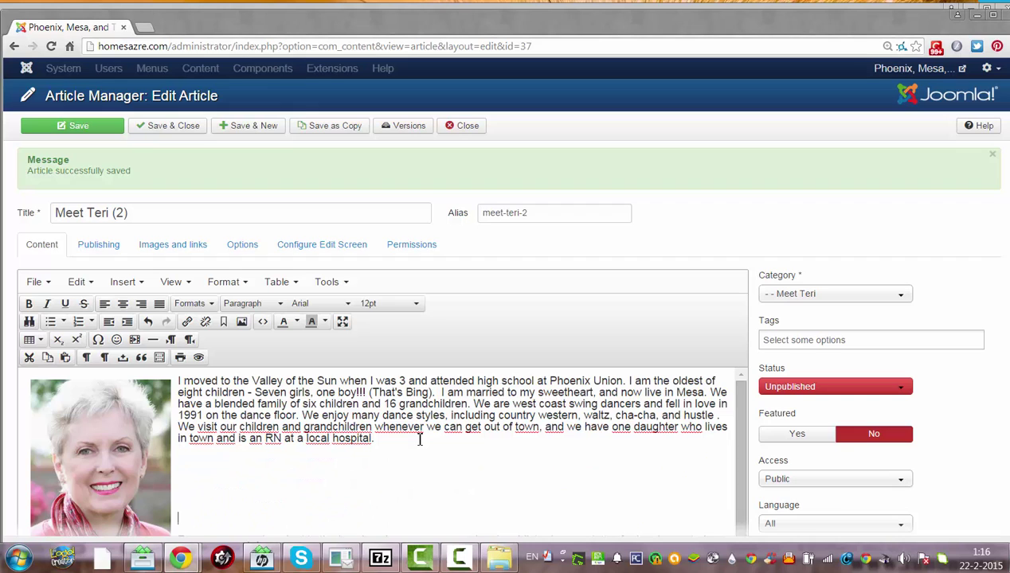
Step: Remove the four empty paragraph breaks and the stray "<BR" text after the first paragraph, which ends with "local hospital."
key("BackSpace")
key("BackSpace")
key("BackSpace")
key("BackSpace")
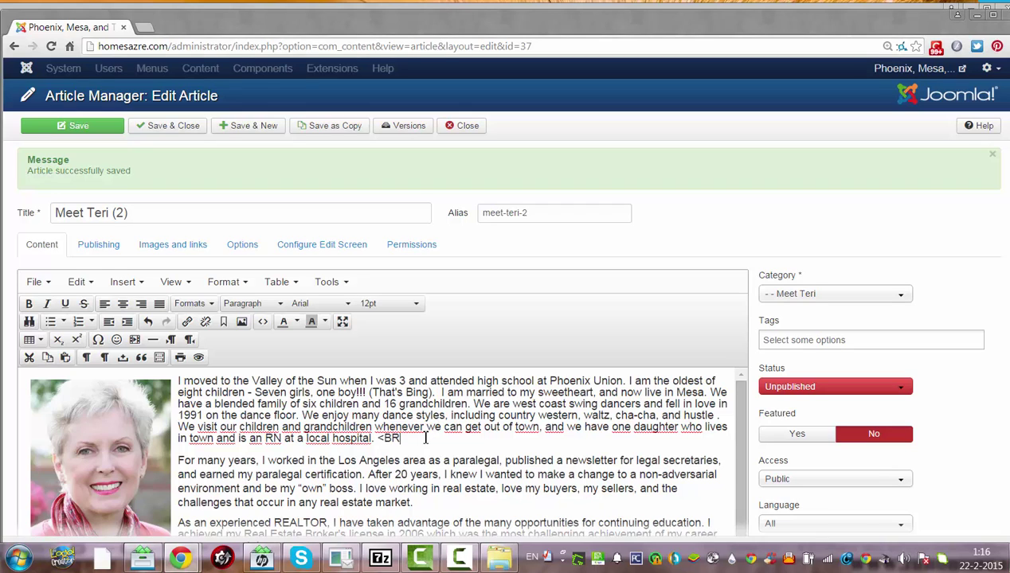
key("BackSpace")
left_click_drag(400, 438, 395, 460)
left_click(394, 438)
Step: View the copied article in the full-screen editor, and return to the normal editor size
left_click(342, 325)
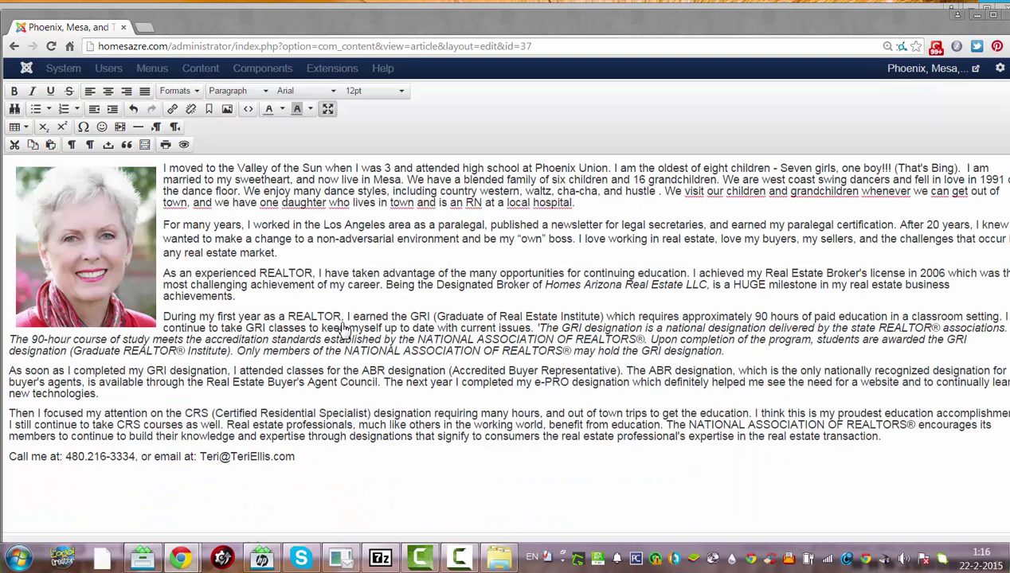
left_click(327, 110)
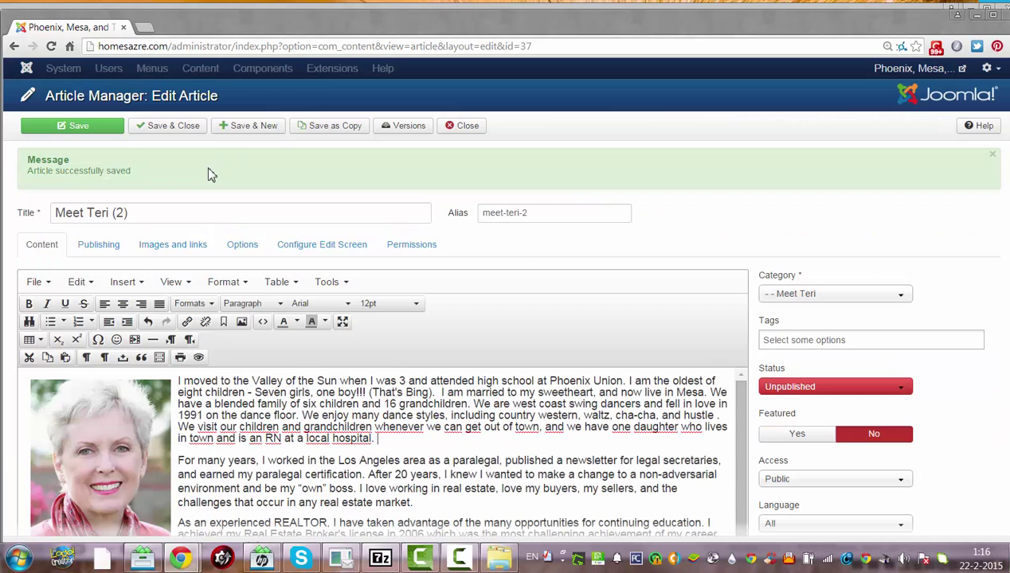
Step: Look through the copied article's publishing settings, including its dates, author and metadata fields
left_click(121, 249)
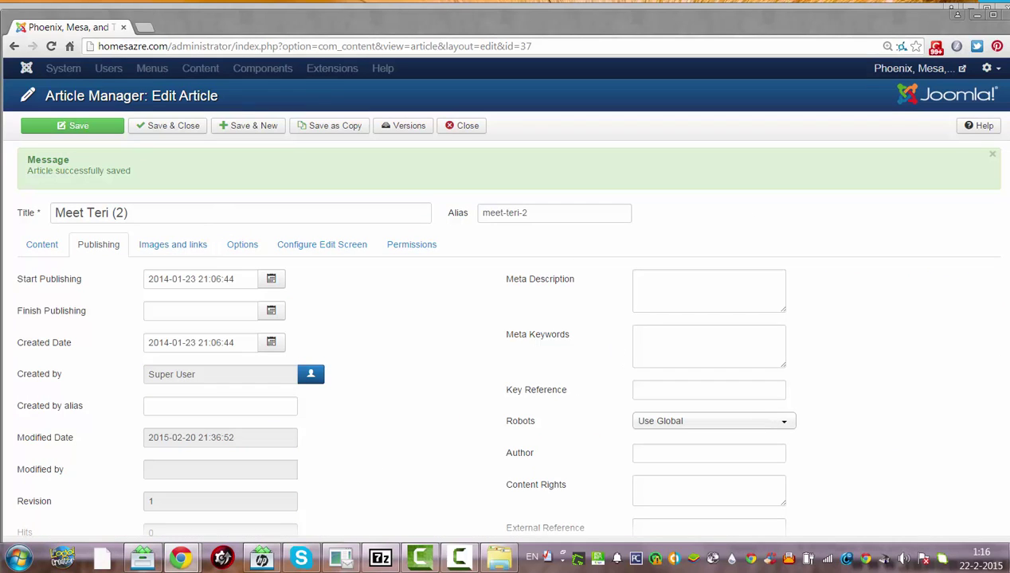
scroll(509, 319, "down", 1)
scroll(509, 318, "up", 1)
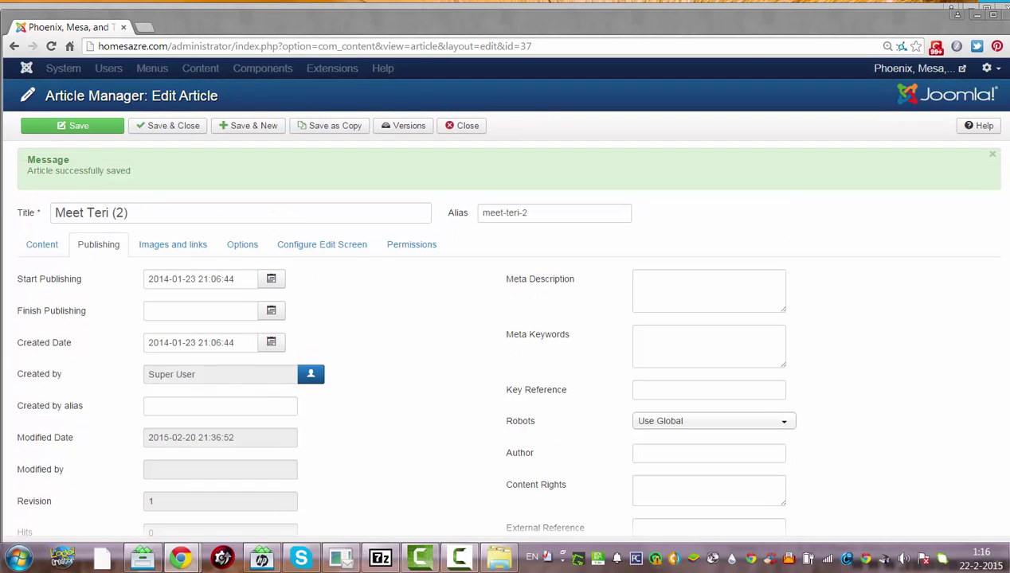
scroll(510, 318, "down", 1)
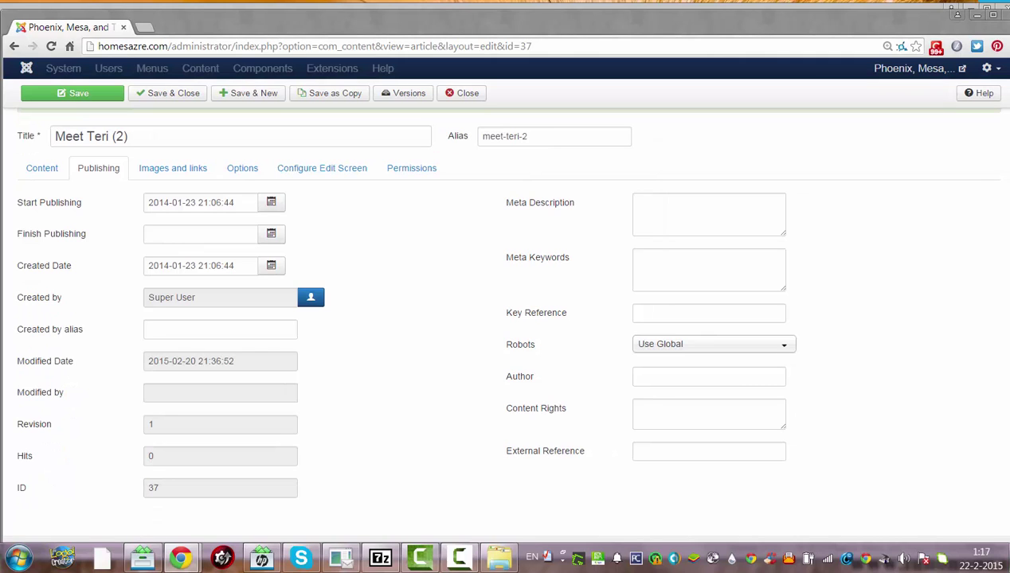
scroll(1005, 374, "up", 1)
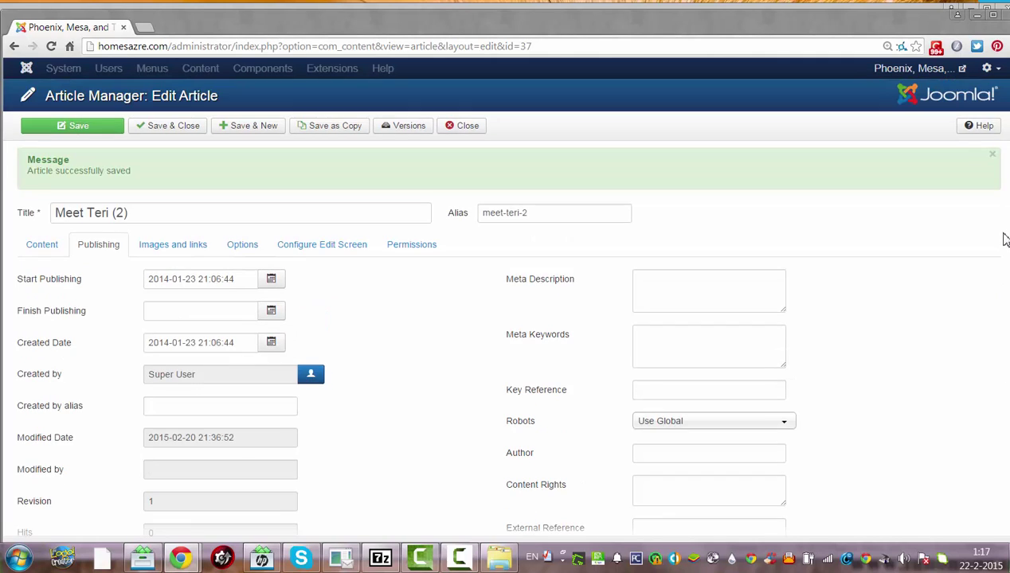
Step: Look through the article's images and links, display options and edit screen configuration, and return to its content
left_click(178, 249)
left_click(253, 248)
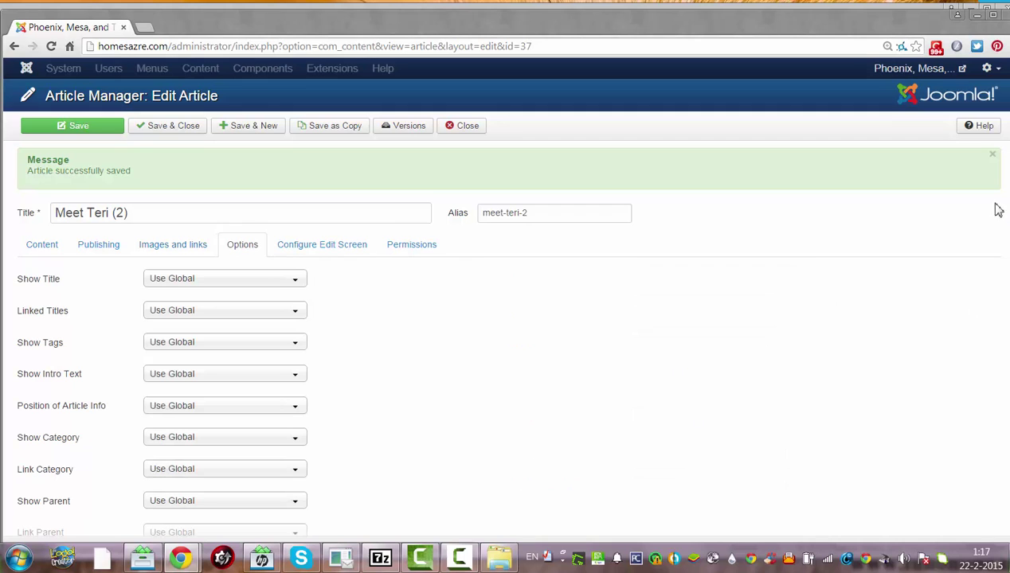
scroll(509, 334, "down", 2)
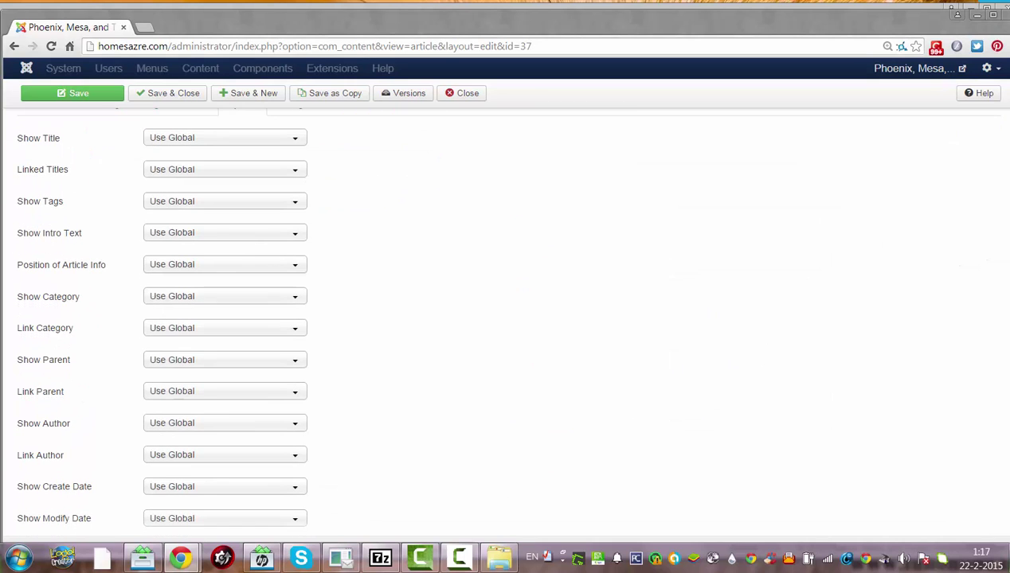
scroll(510, 318, "down", 3)
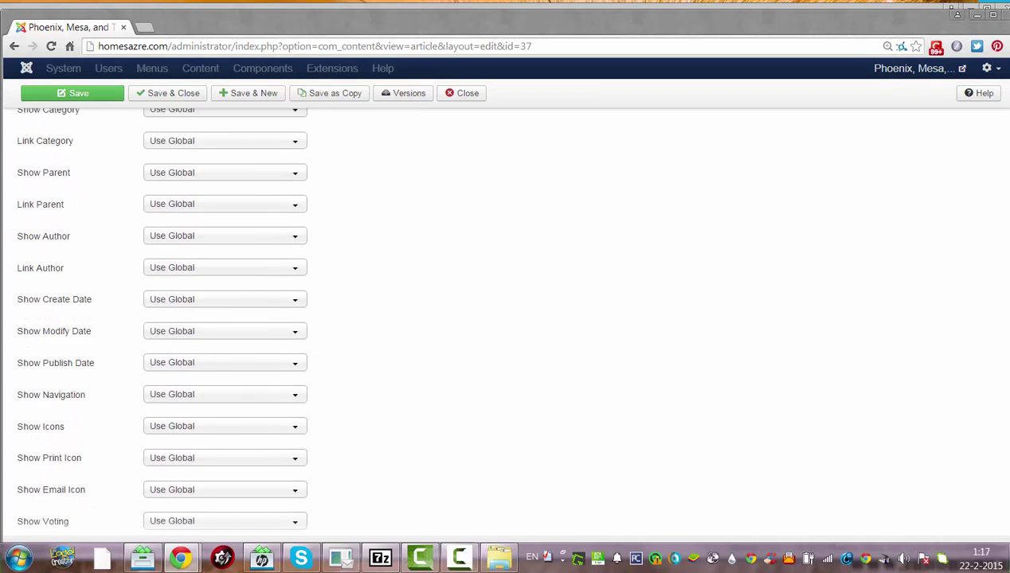
scroll(1003, 278, "up", 5)
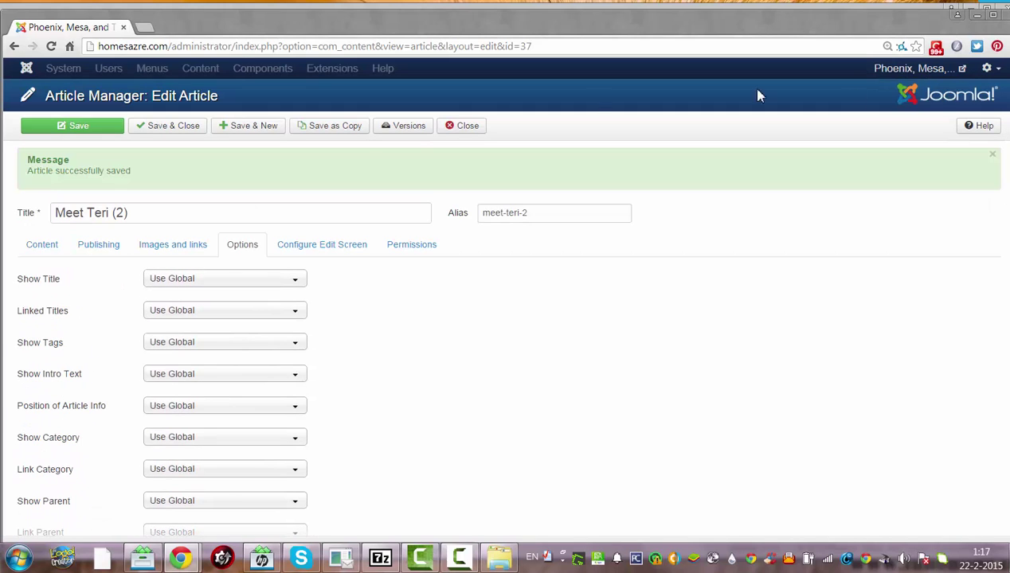
left_click(343, 252)
left_click(54, 247)
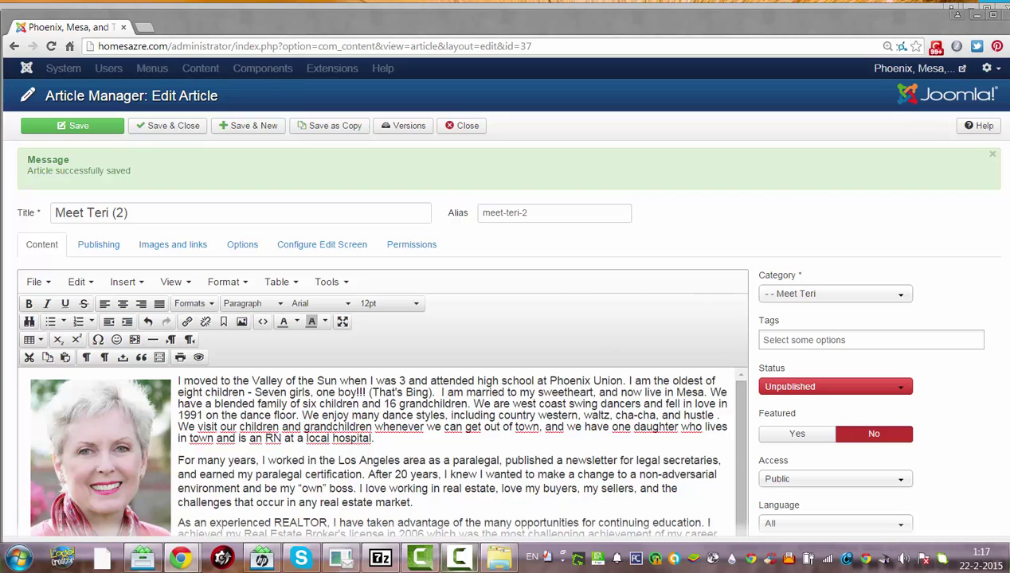
left_click(459, 557)
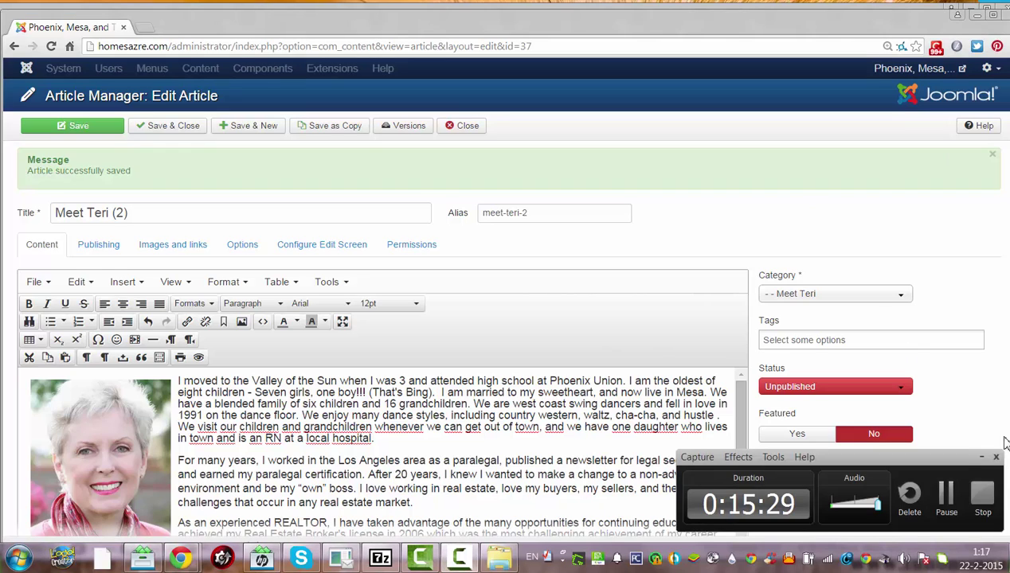